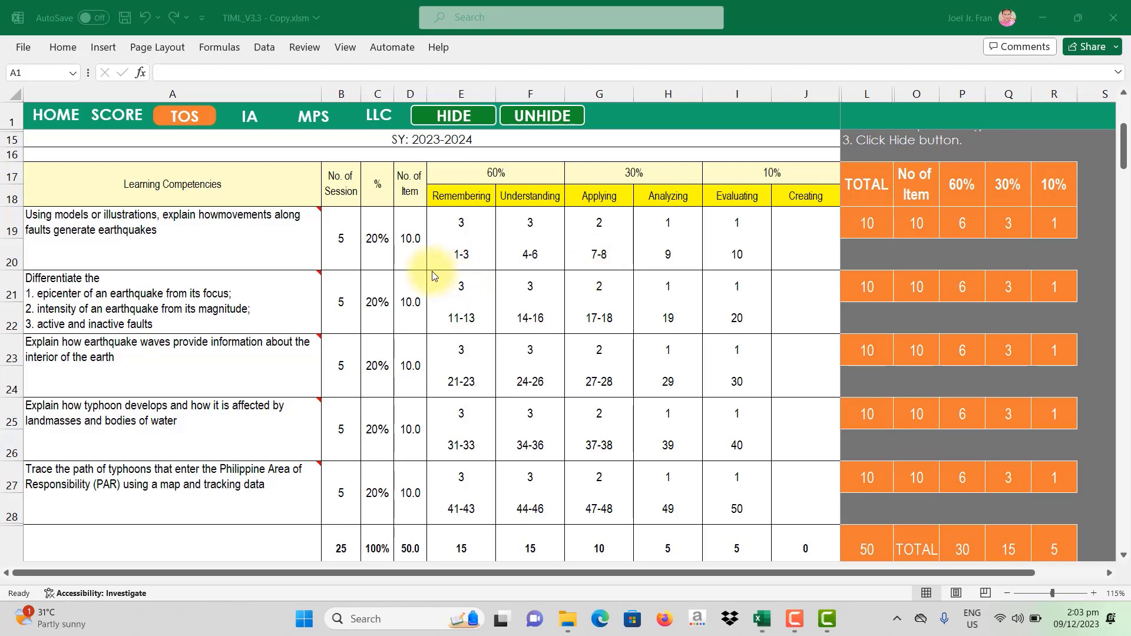
Open the macro-running guide from the HOME sheet and review its instructions from Step 1 through Step 14.
click(58, 117)
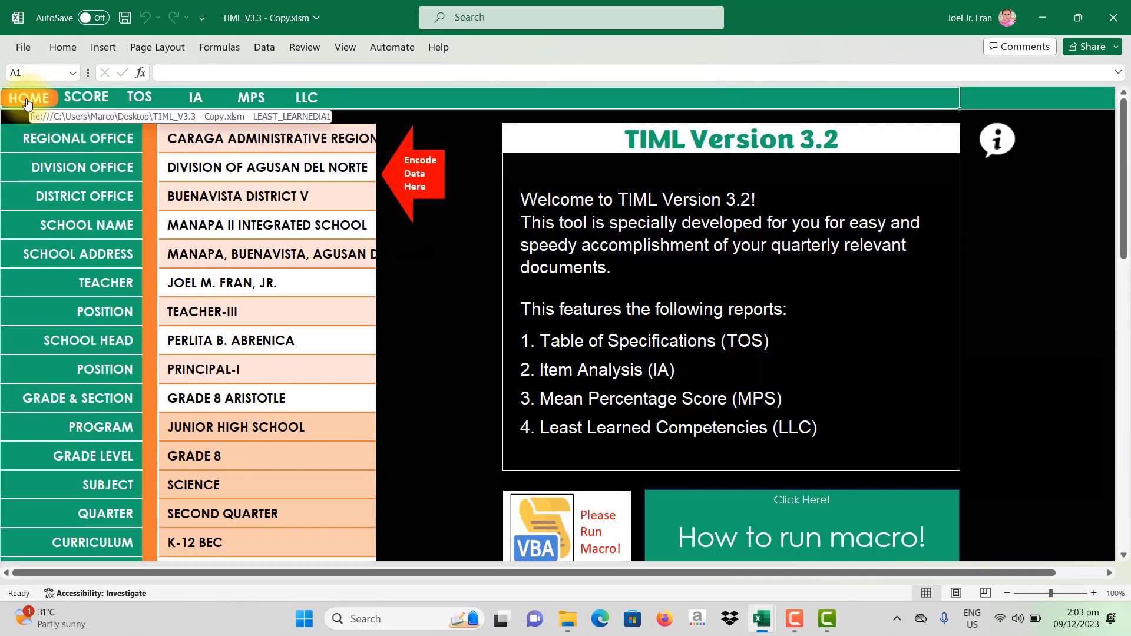
scroll(562, 370, down, 1)
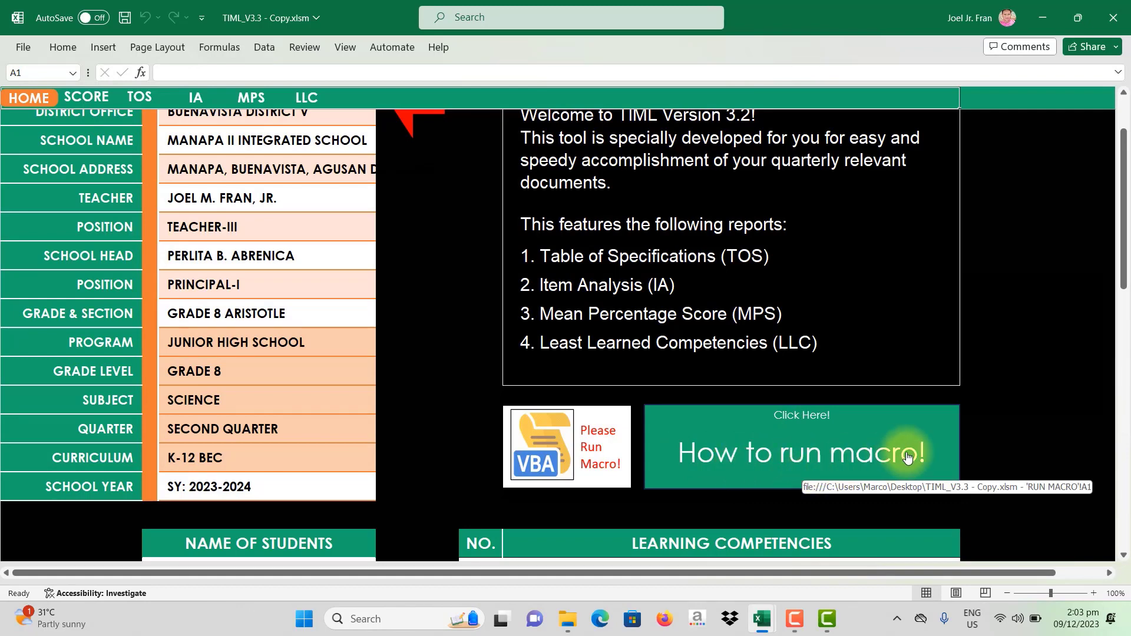
click(808, 465)
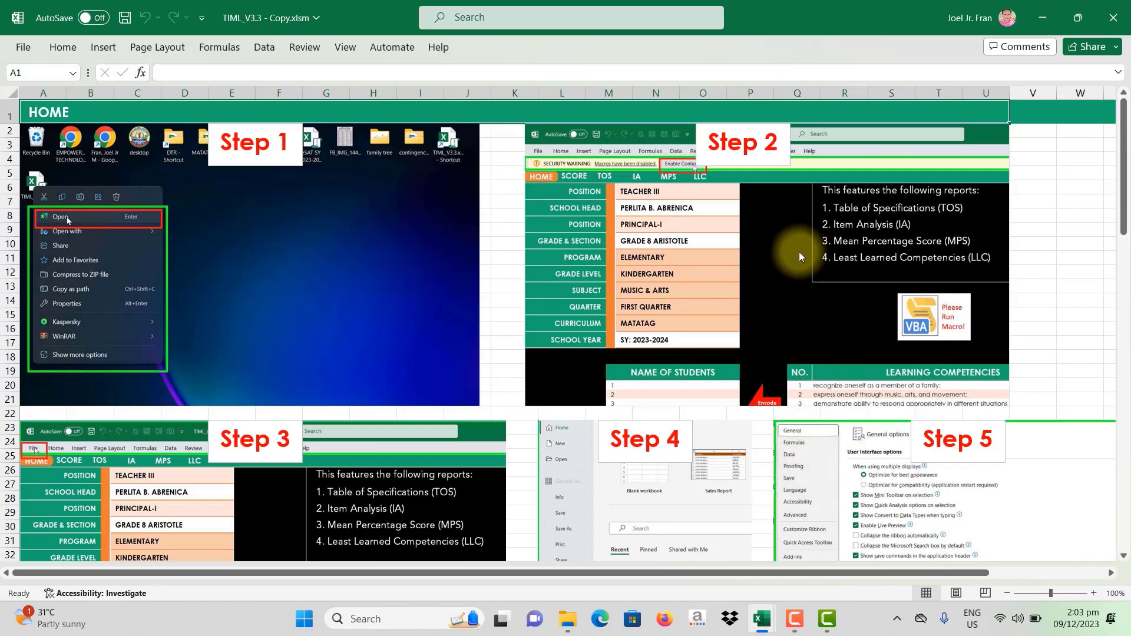
scroll(669, 370, down, 2)
scroll(667, 376, up, 2)
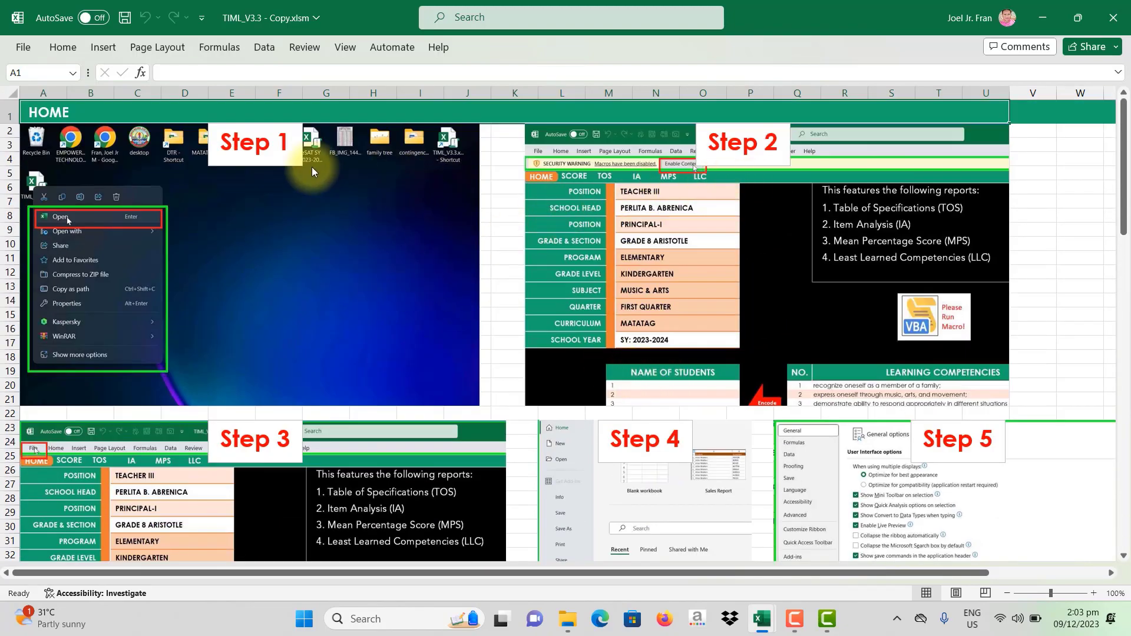
scroll(772, 318, down, 10)
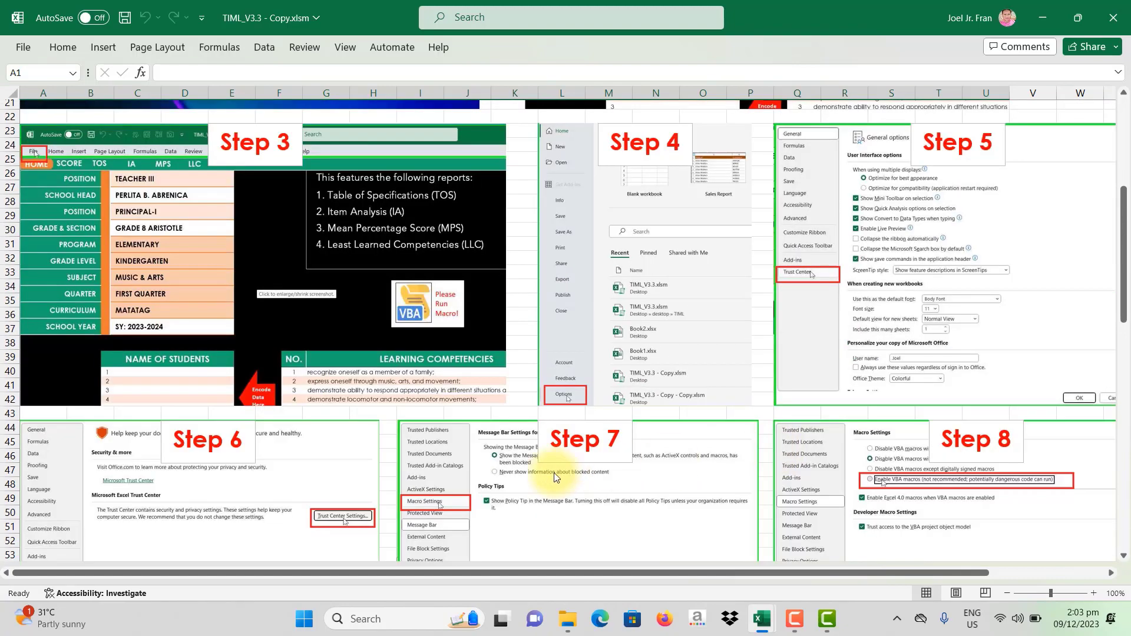
scroll(798, 436, down, 12)
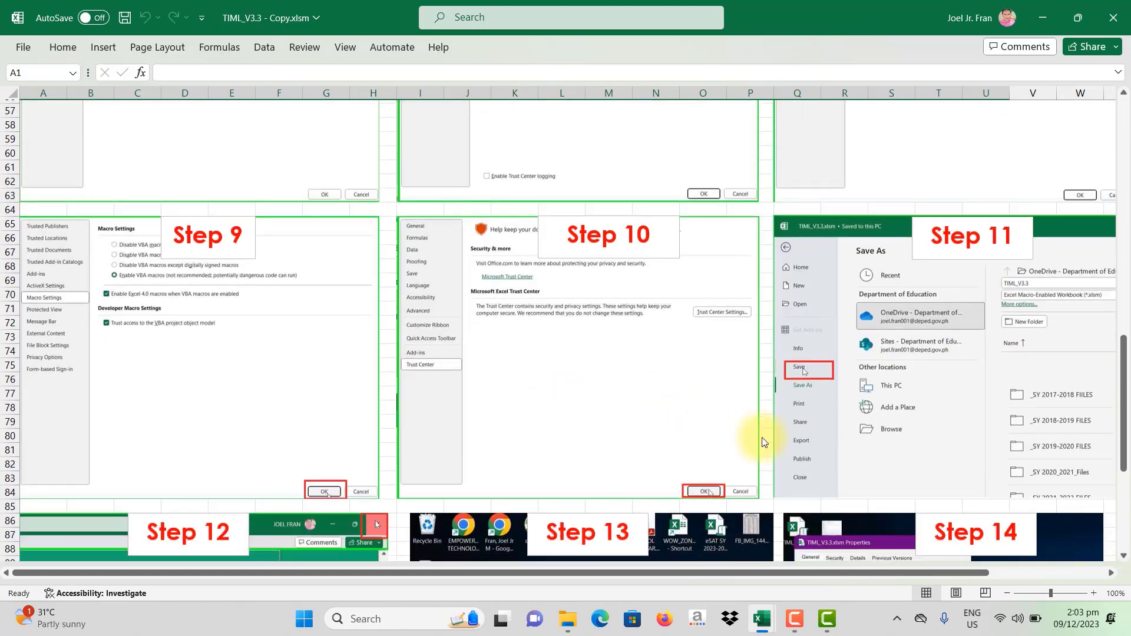
scroll(762, 451, down, 4)
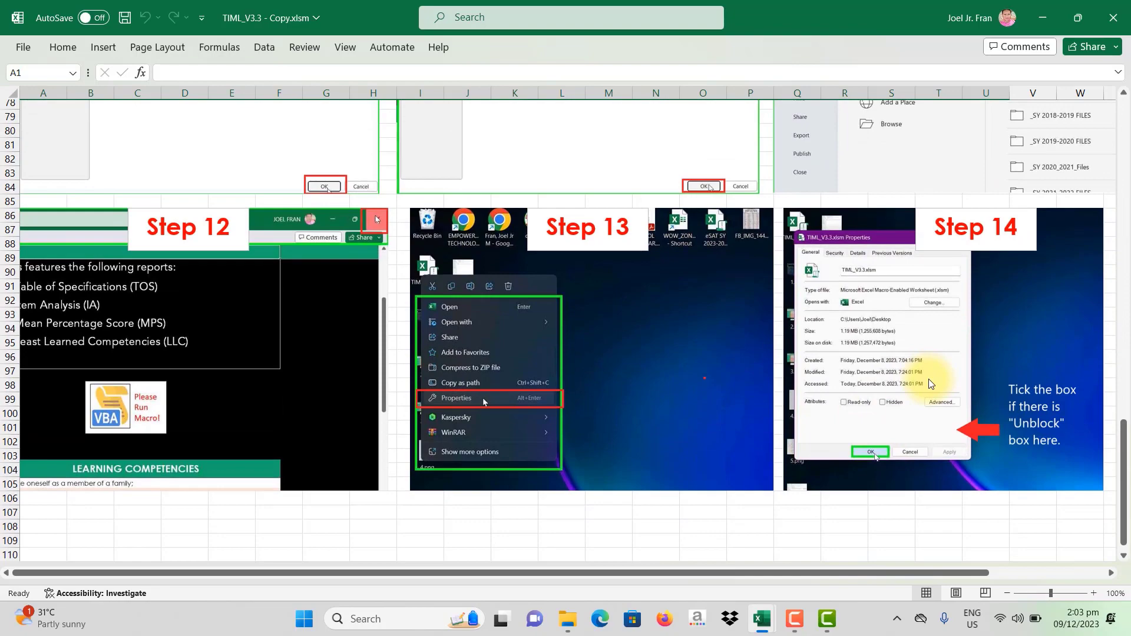
scroll(928, 379, up, 20)
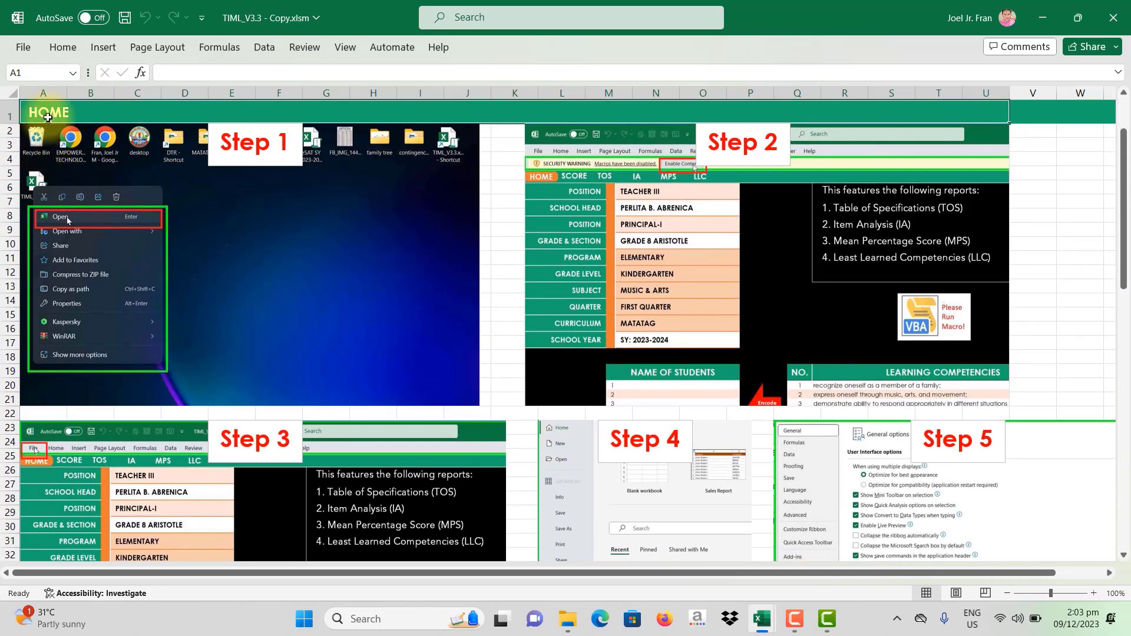
Return to the HOME sheet and review the school information entries from Regional Office down to School Year.
click(37, 105)
scroll(133, 199, up, 1)
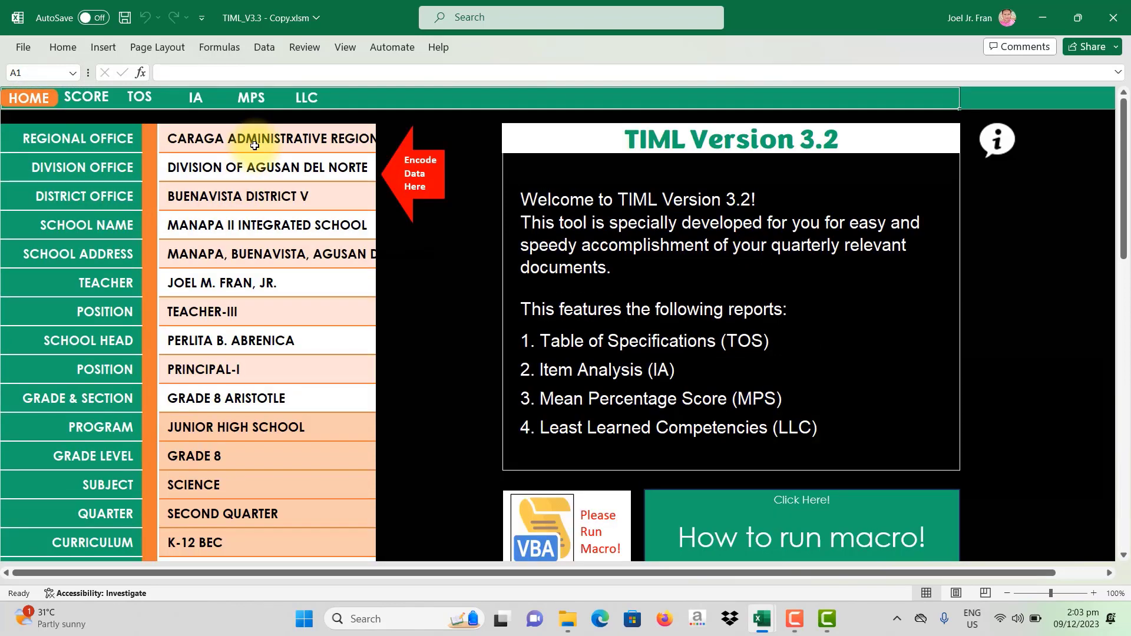
drag(258, 145, 266, 391)
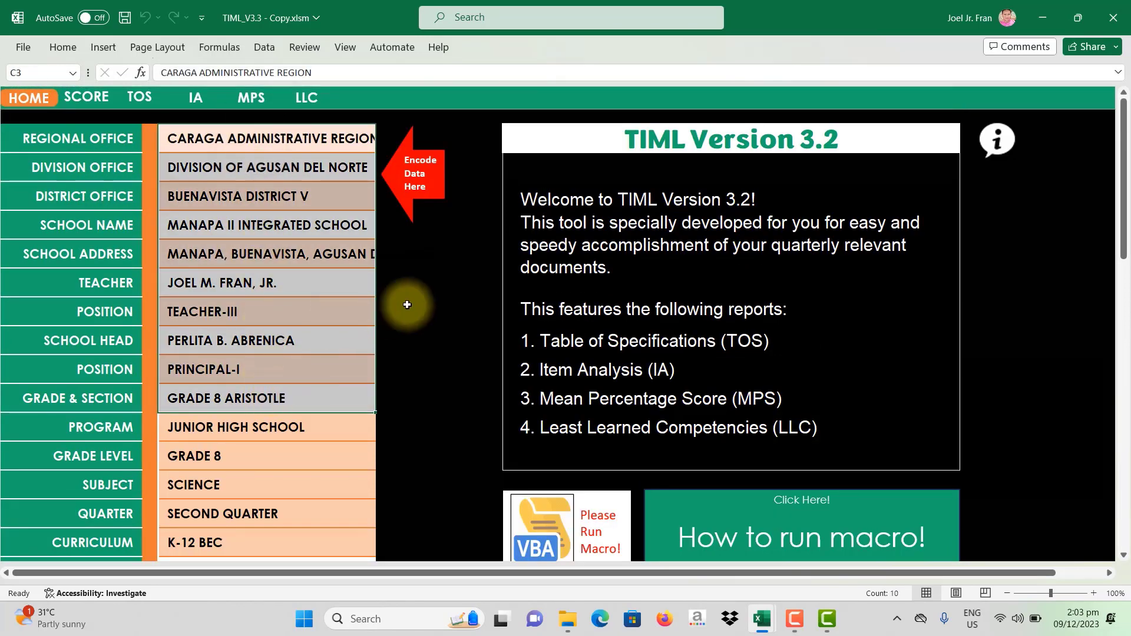
scroll(405, 306, down, 1)
scroll(407, 288, up, 1)
drag(269, 138, 279, 450)
scroll(279, 447, down, 2)
click(270, 357)
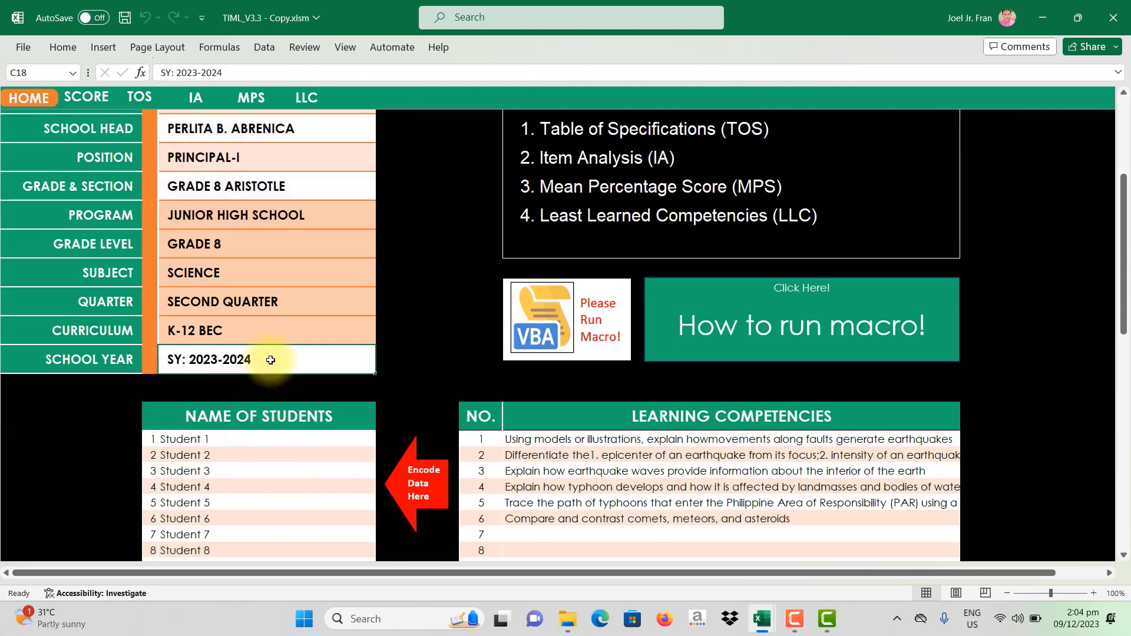
Examine the Learning Competencies list and the Name of Students list on the HOME sheet.
scroll(348, 342, down, 2)
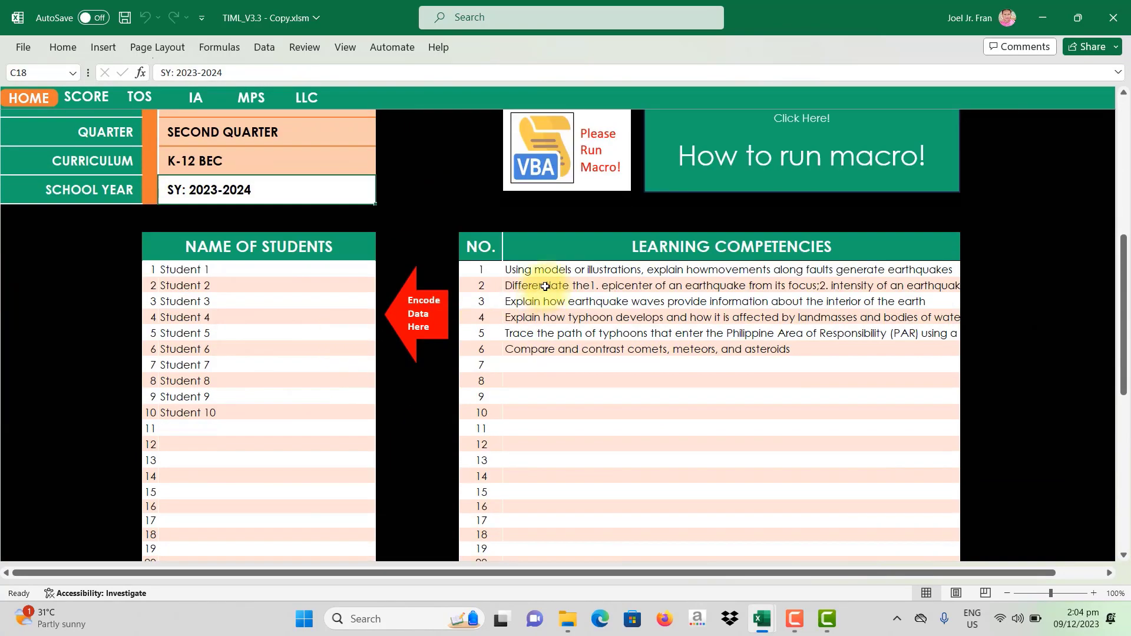
drag(528, 272, 531, 363)
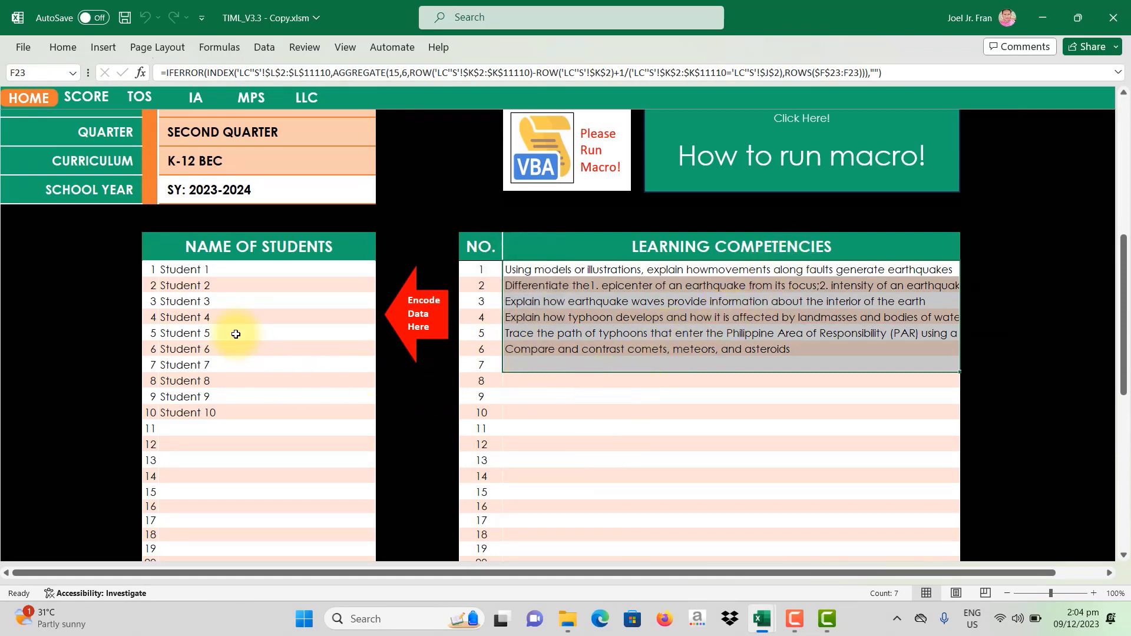
scroll(235, 330, down, 1)
drag(206, 229, 200, 378)
scroll(255, 399, down, 3)
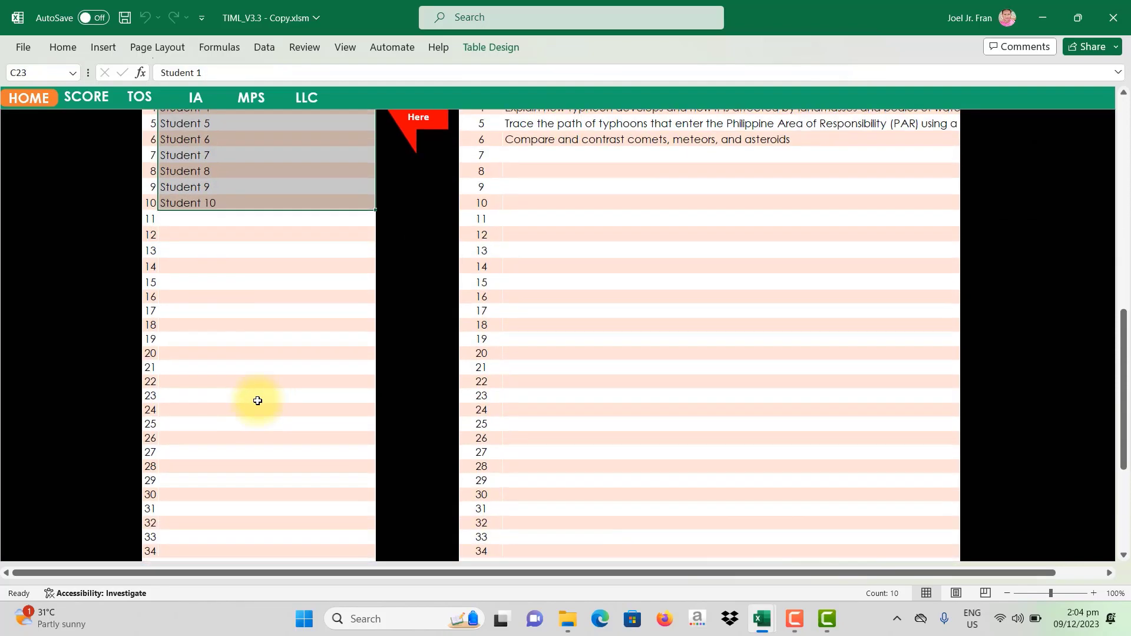
scroll(255, 399, up, 3)
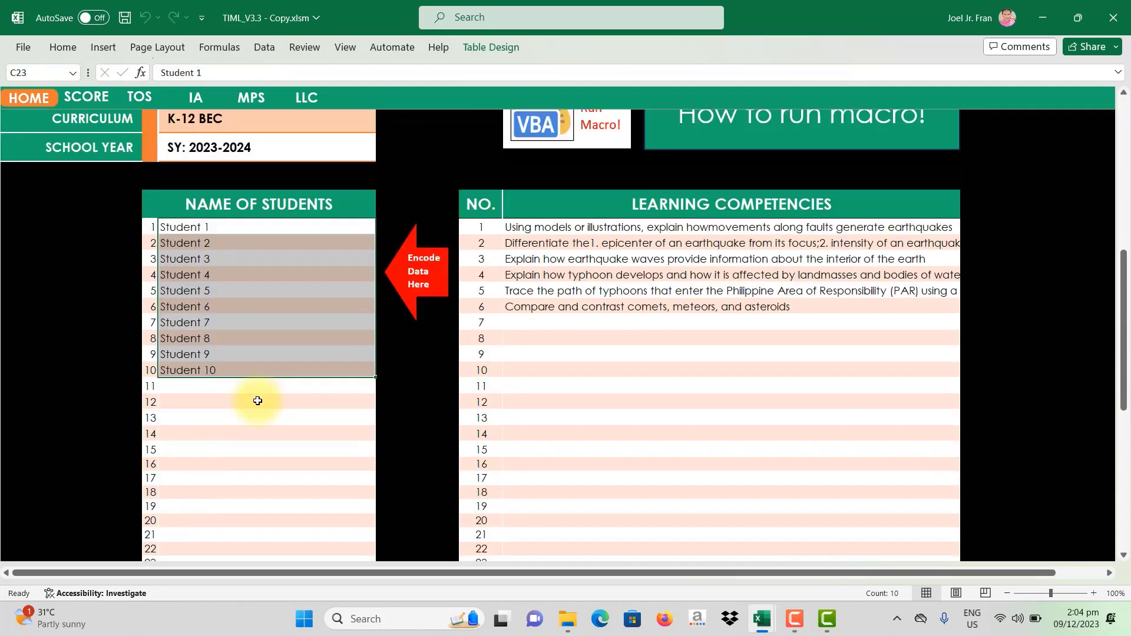
click(383, 380)
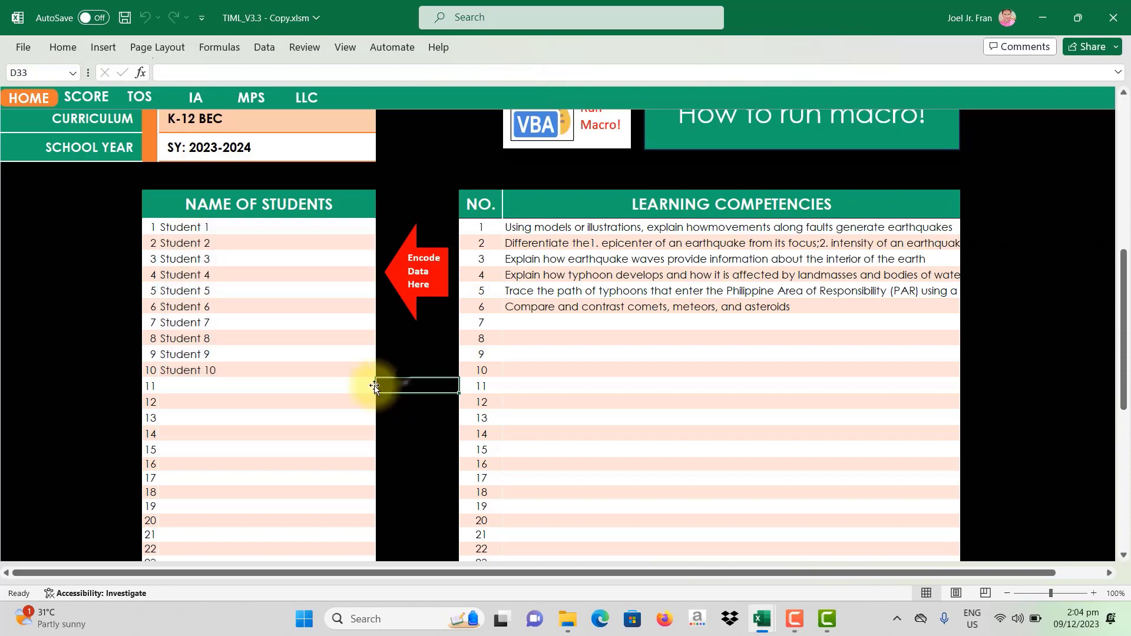
drag(200, 228, 214, 374)
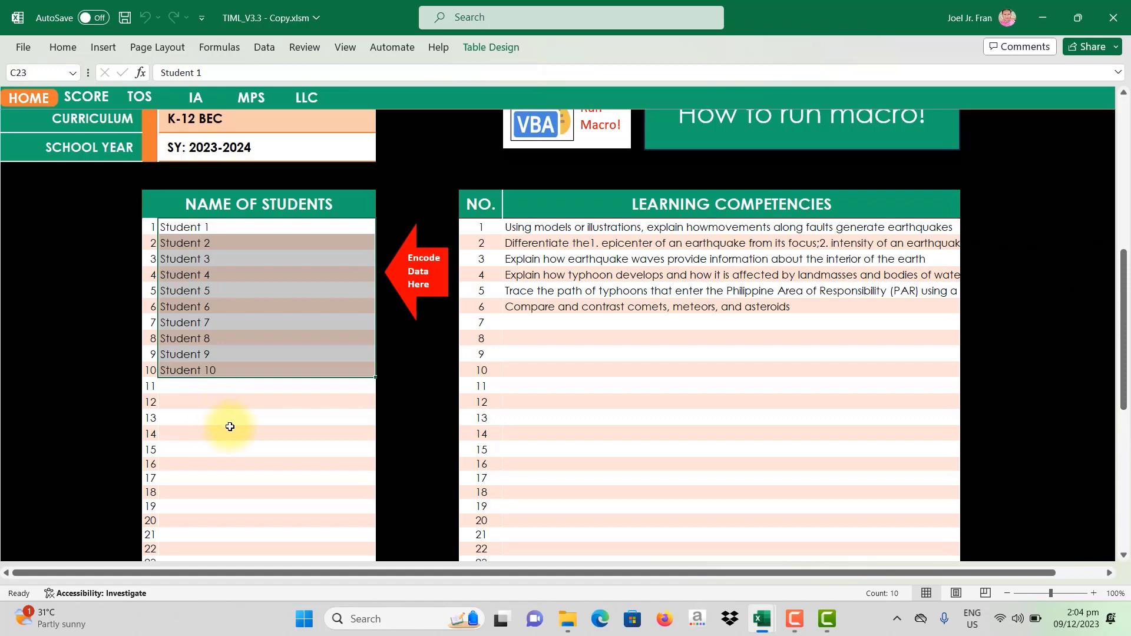
scroll(227, 430, up, 1)
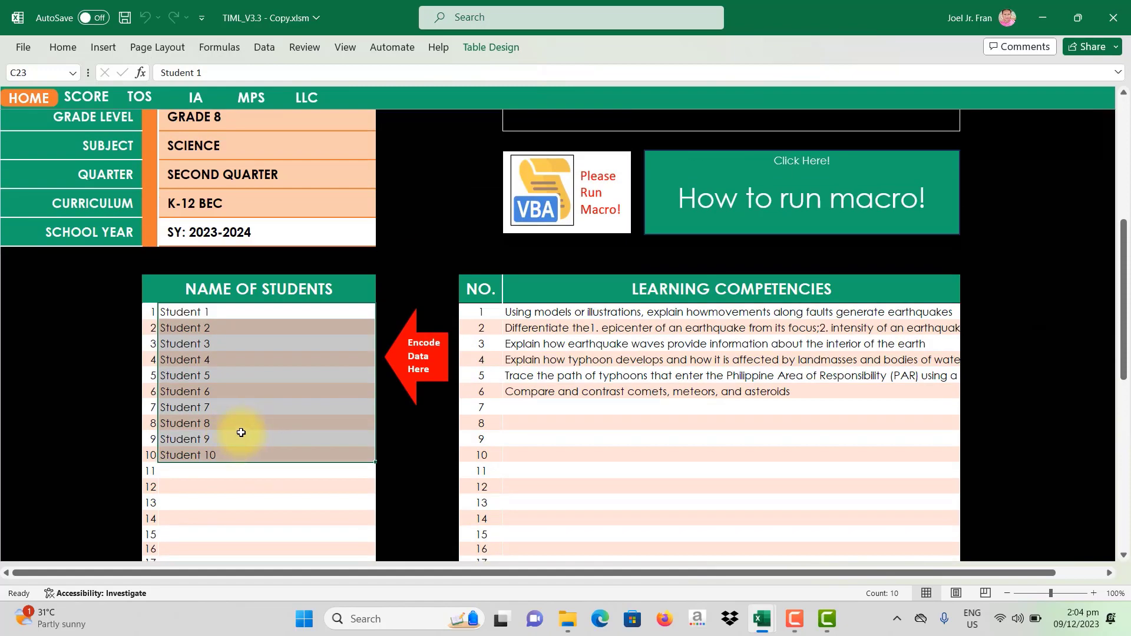
scroll(243, 433, up, 1)
scroll(283, 441, down, 1)
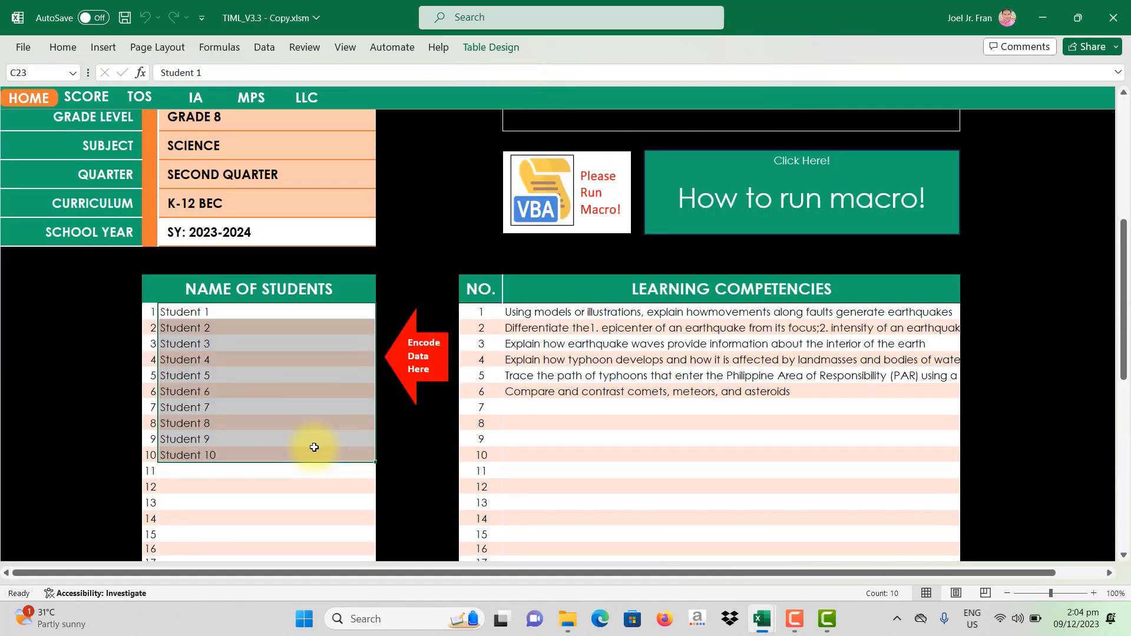
scroll(314, 448, up, 4)
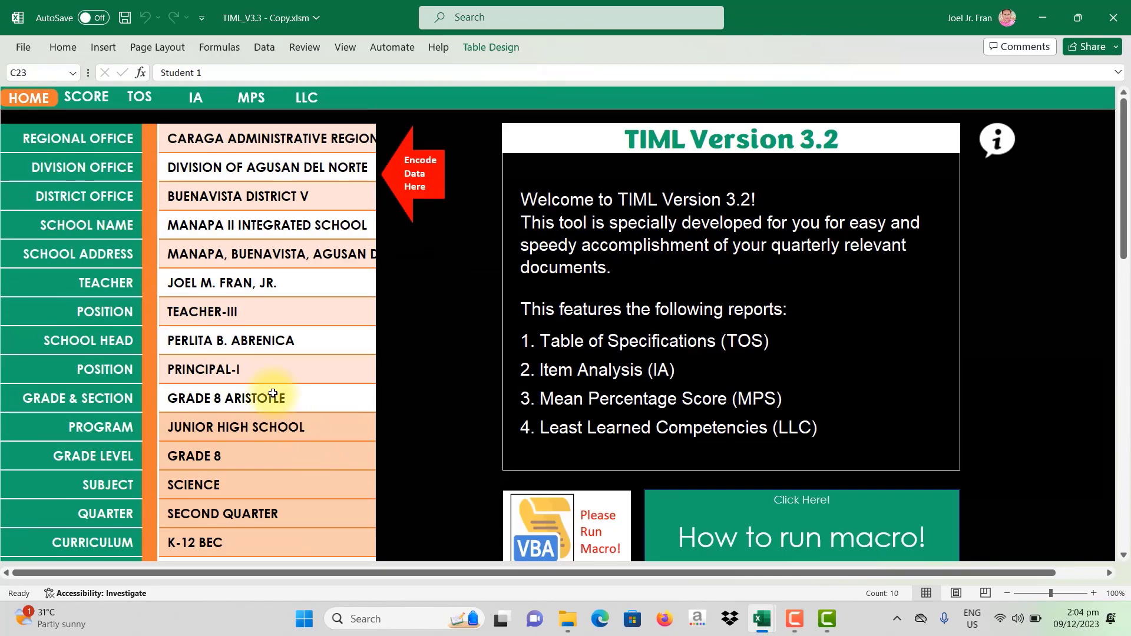
Open the TOS sheet and review its header and the Table of Specifications rows for all learning competencies.
click(144, 104)
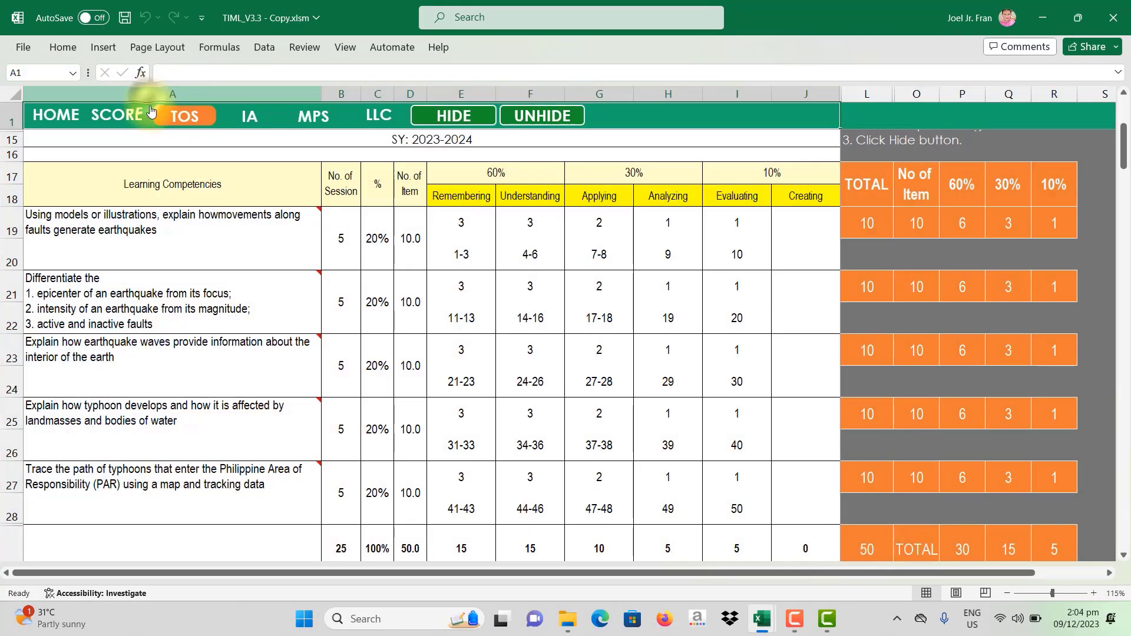
scroll(412, 301, up, 4)
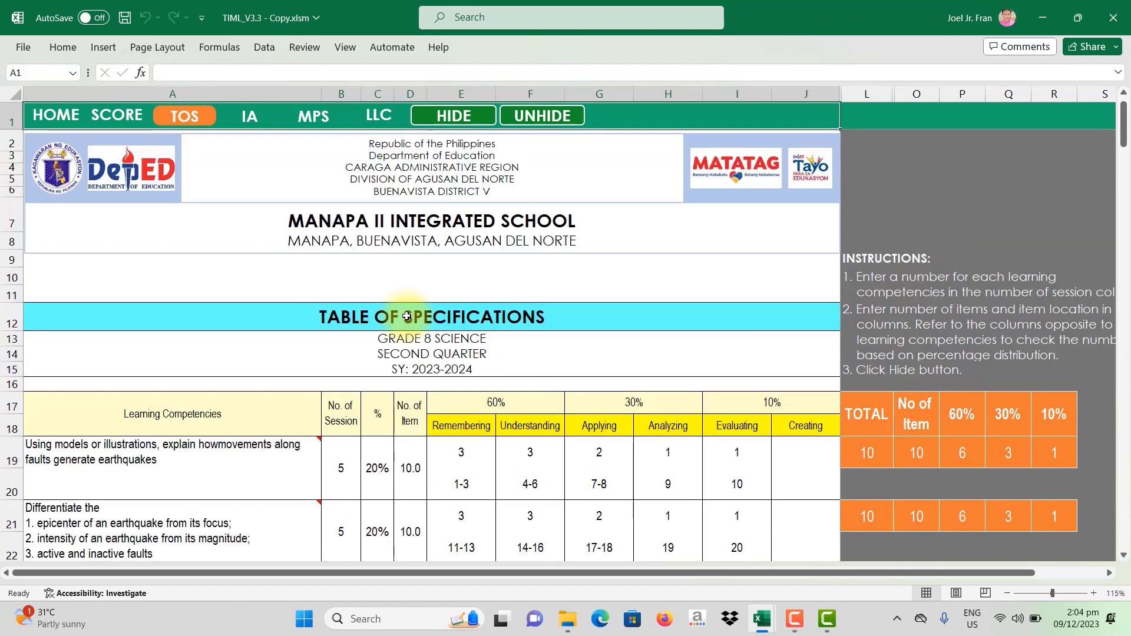
scroll(447, 321, down, 4)
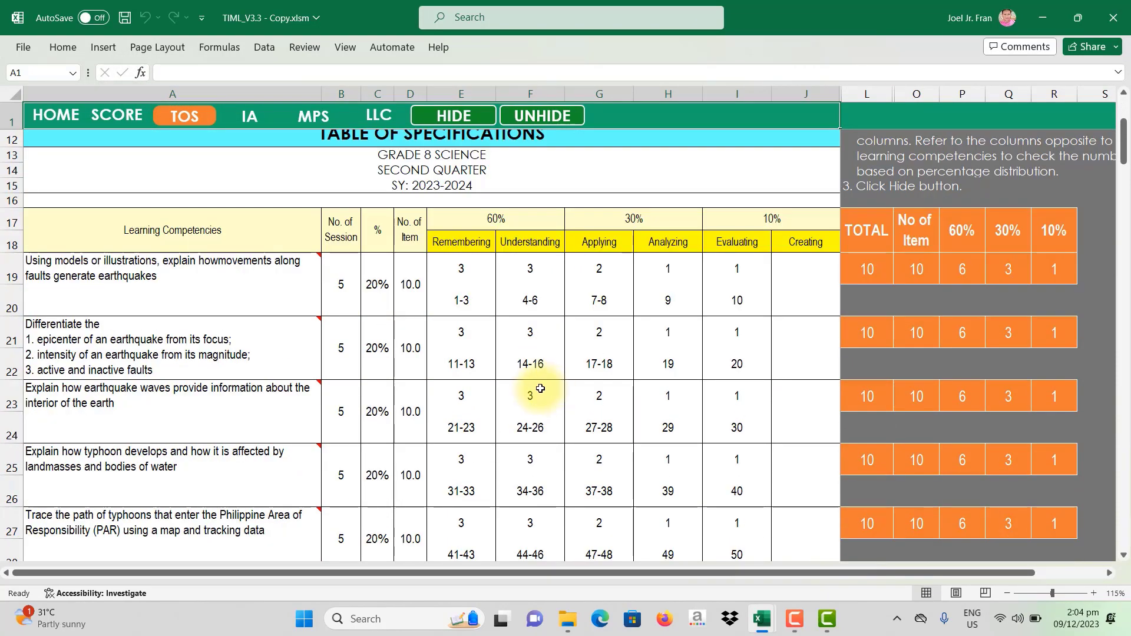
scroll(363, 317, down, 1)
drag(290, 213, 804, 497)
scroll(748, 475, up, 2)
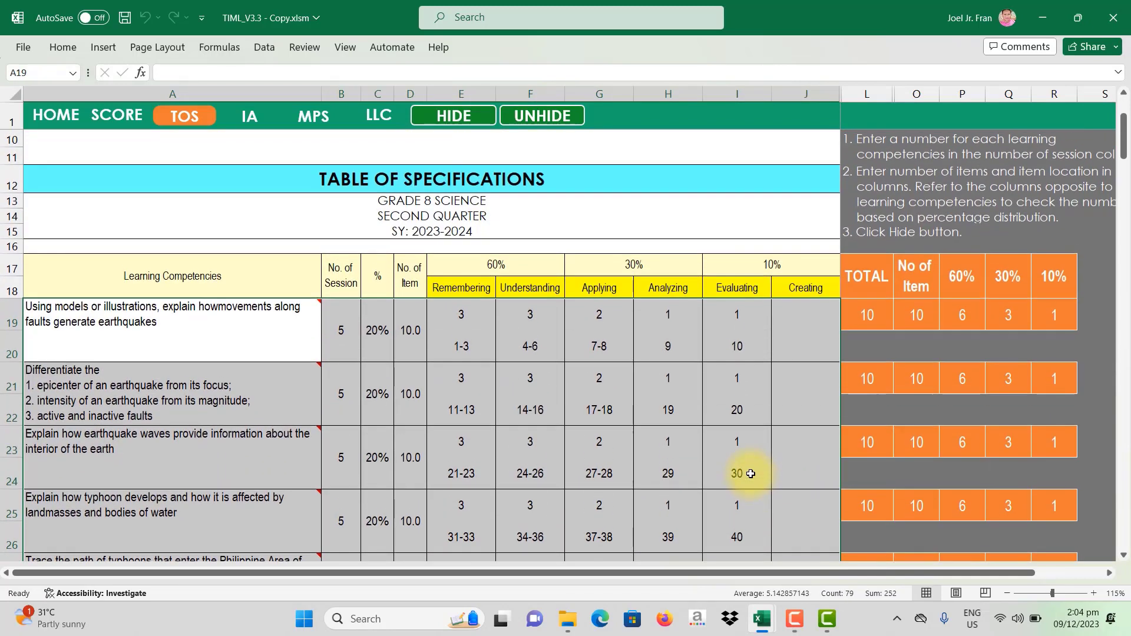
scroll(751, 474, down, 2)
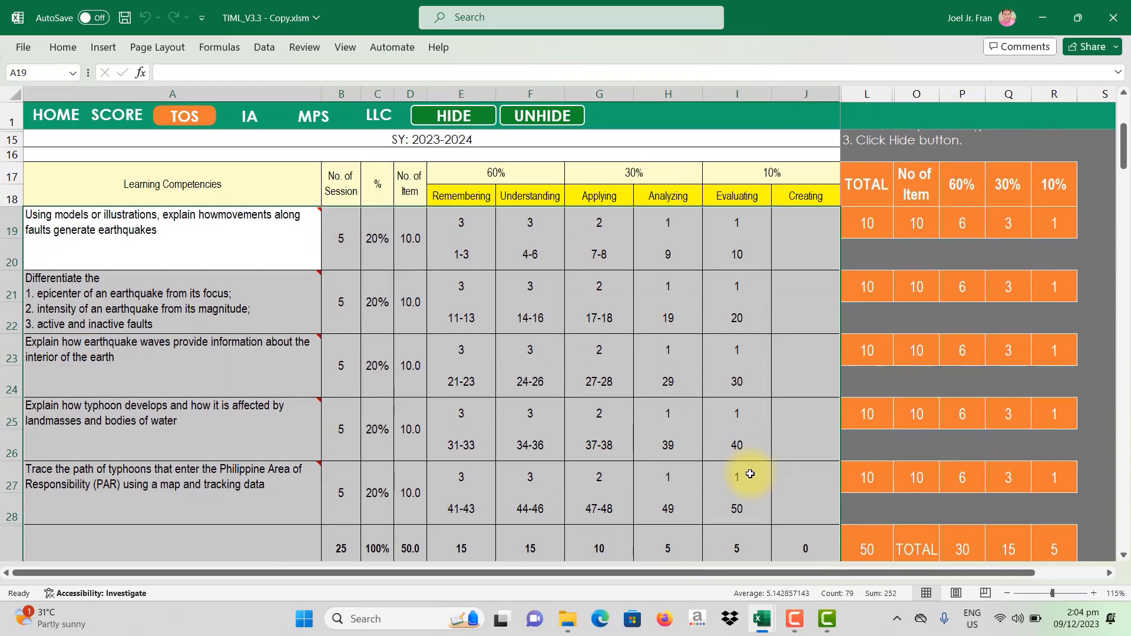
scroll(750, 473, up, 2)
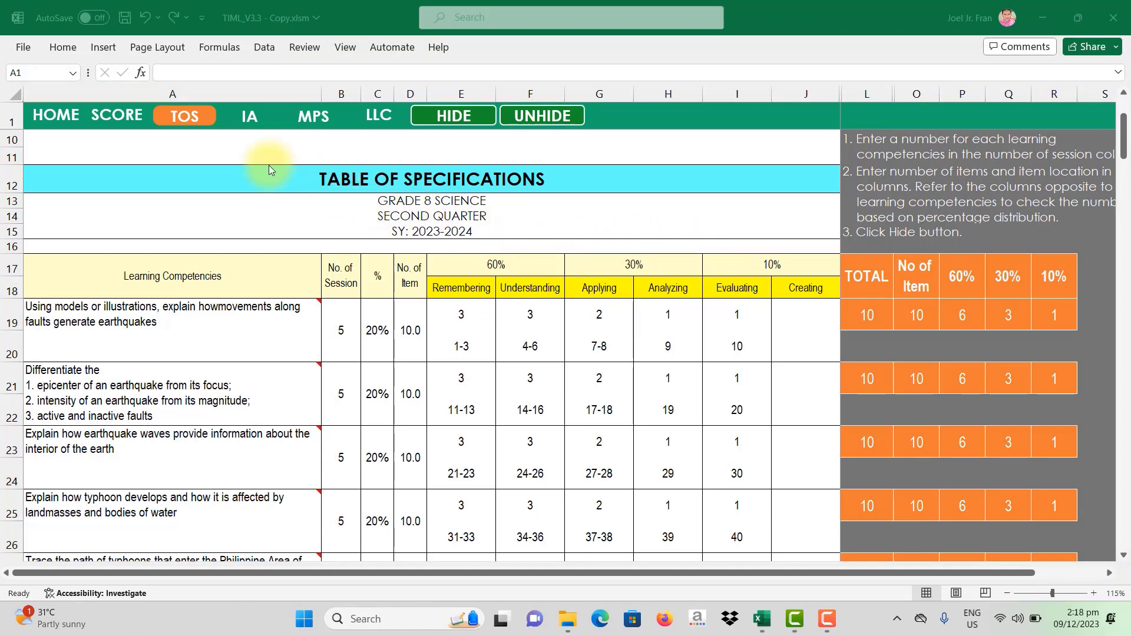
Open the SCORE sheet and enter 1 in the first item cell of Student 1's row.
click(131, 115)
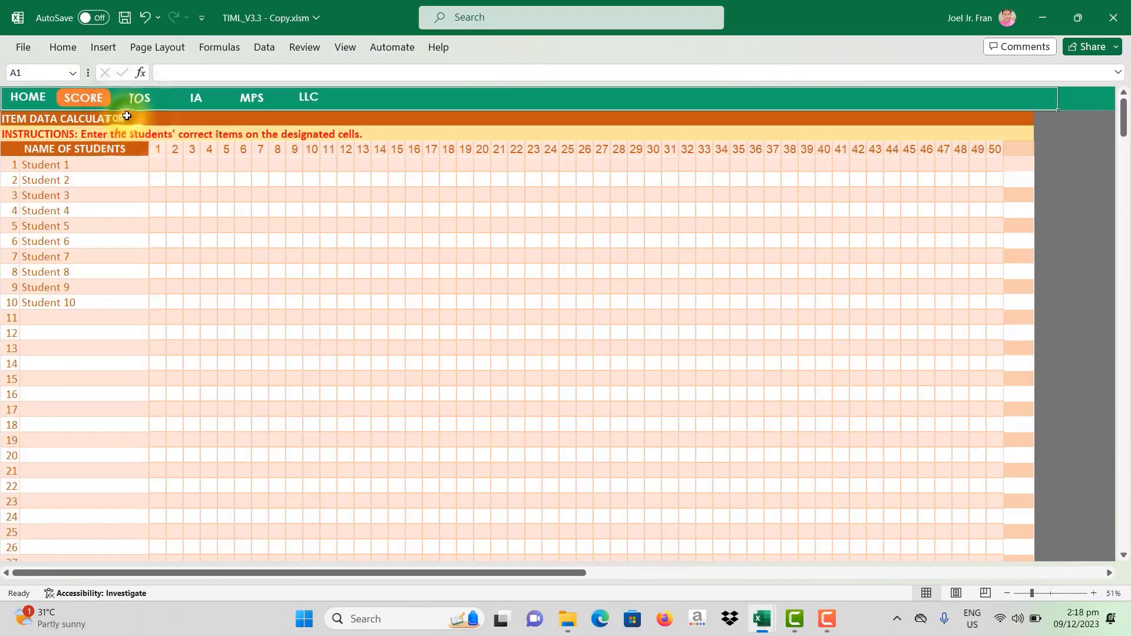
drag(157, 167, 986, 292)
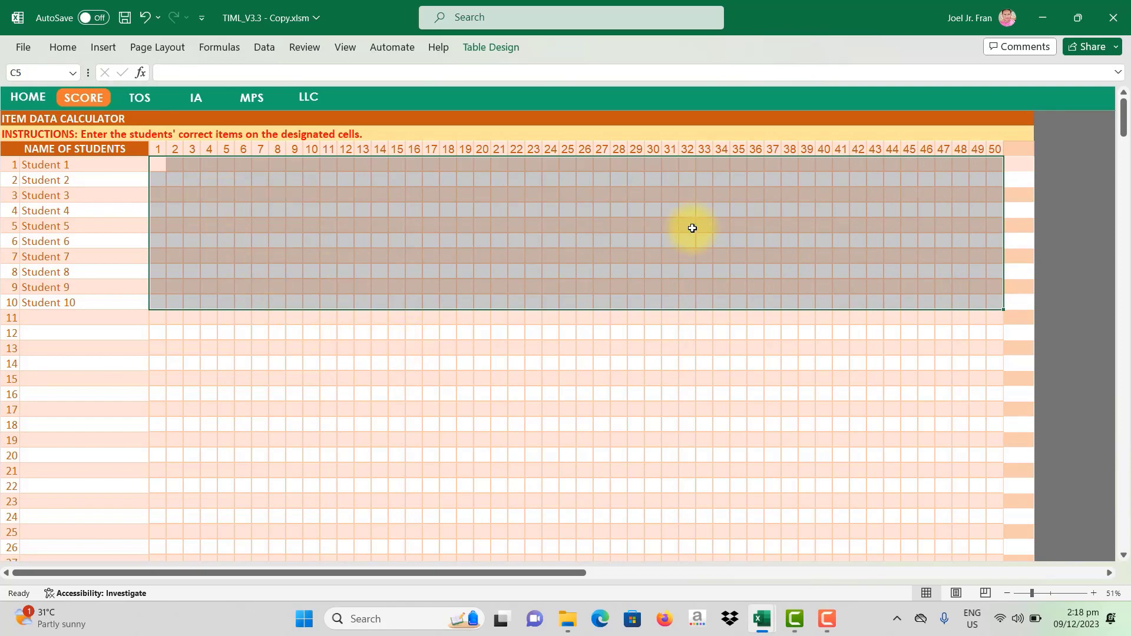
click(157, 166)
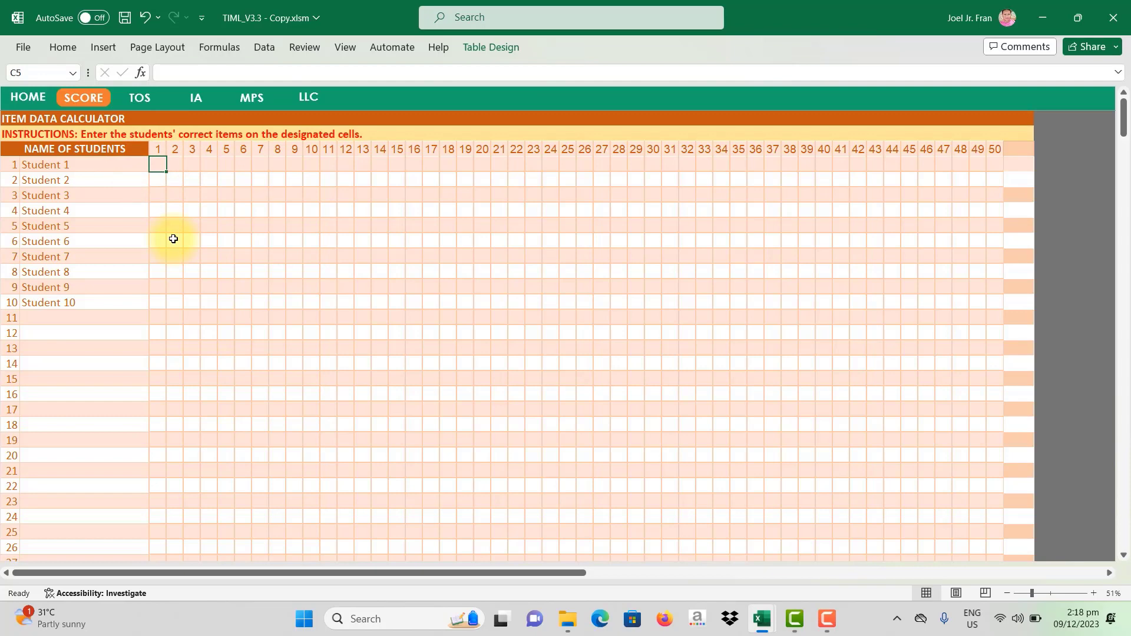
text(1)
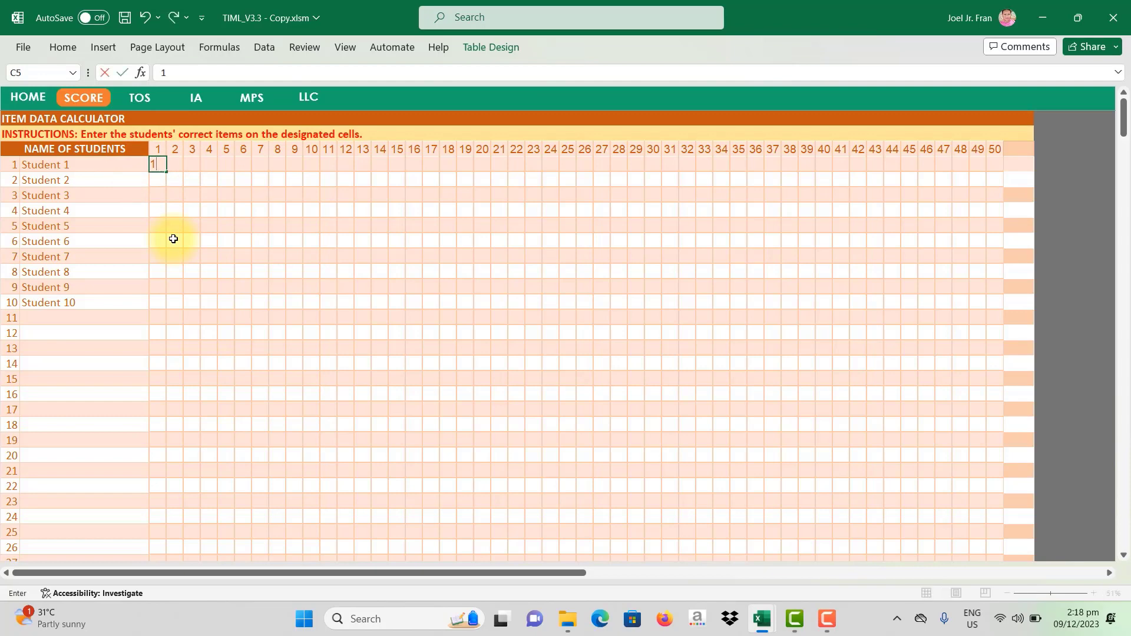
key(Tab)
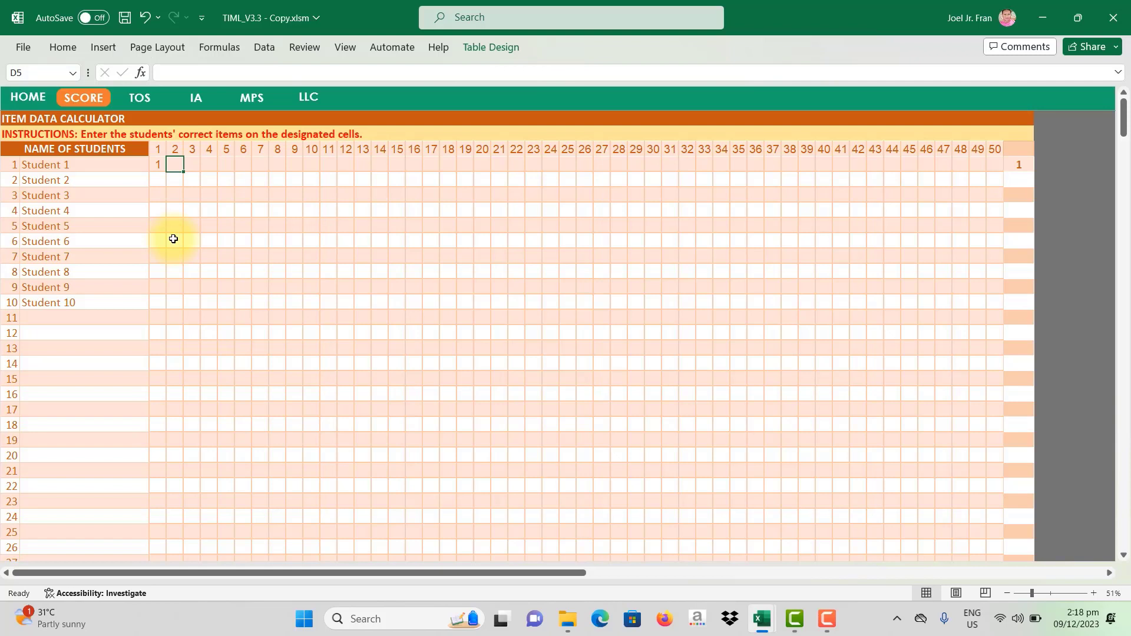
Enter correct items 3 and 5 in the second and third cells of Student 1's row.
text(3)
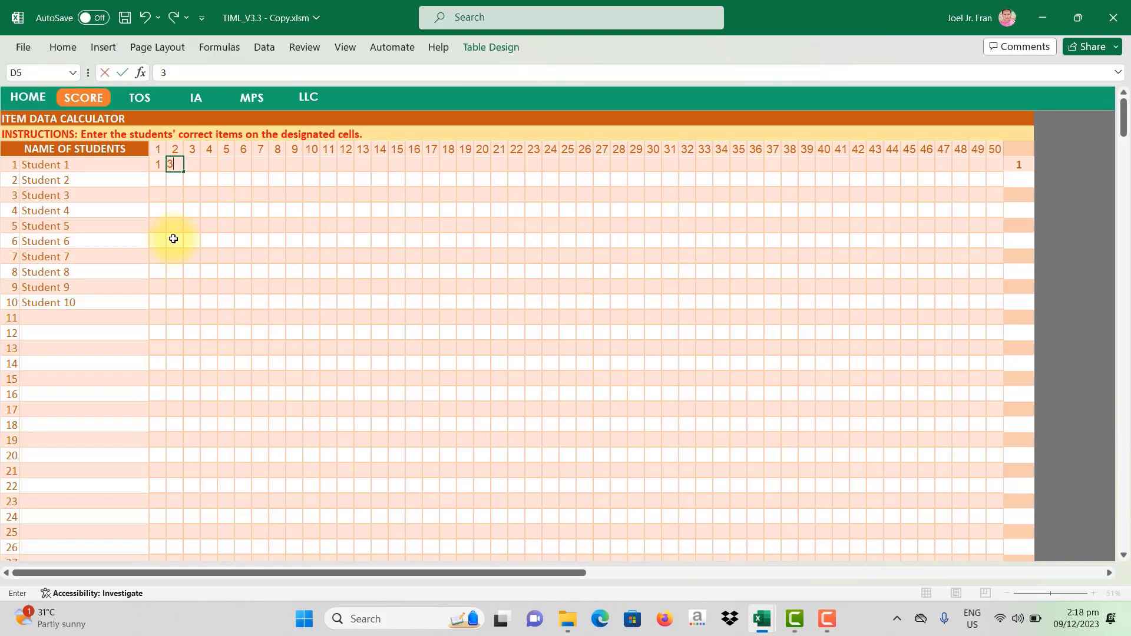
key(Tab)
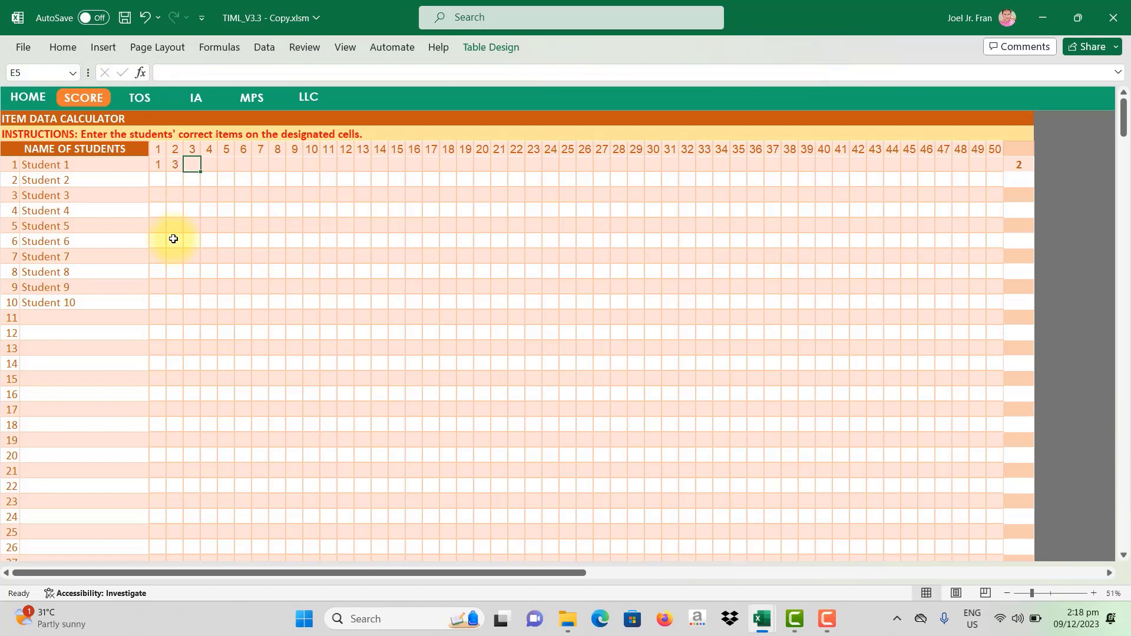
key(Left)
key(Left)
key(Right)
key(Right)
text(5)
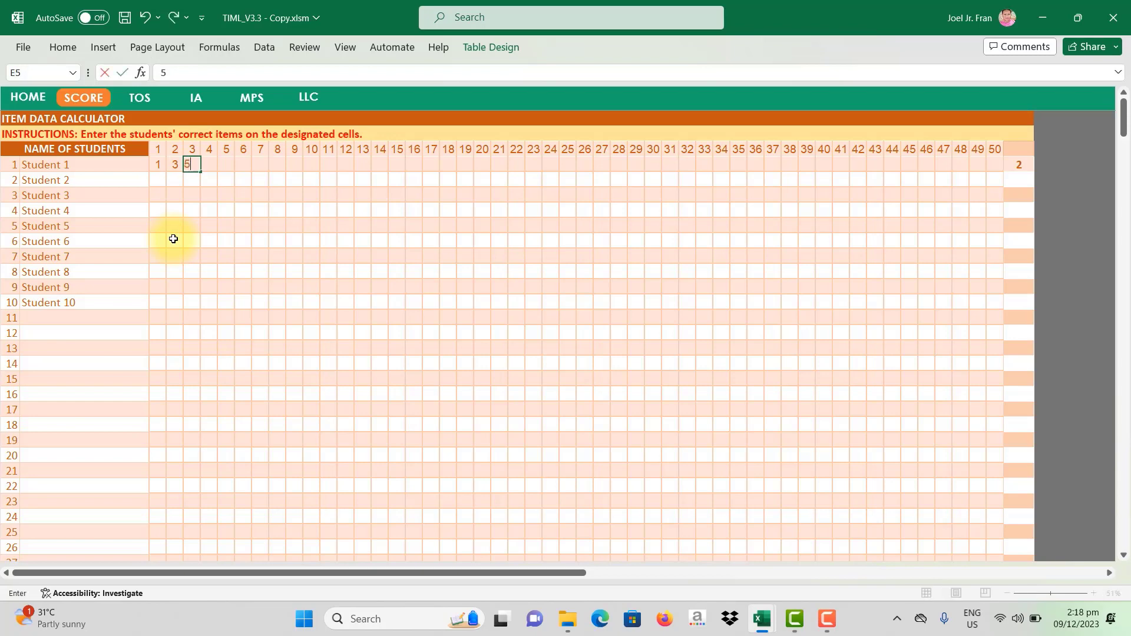
key(Tab)
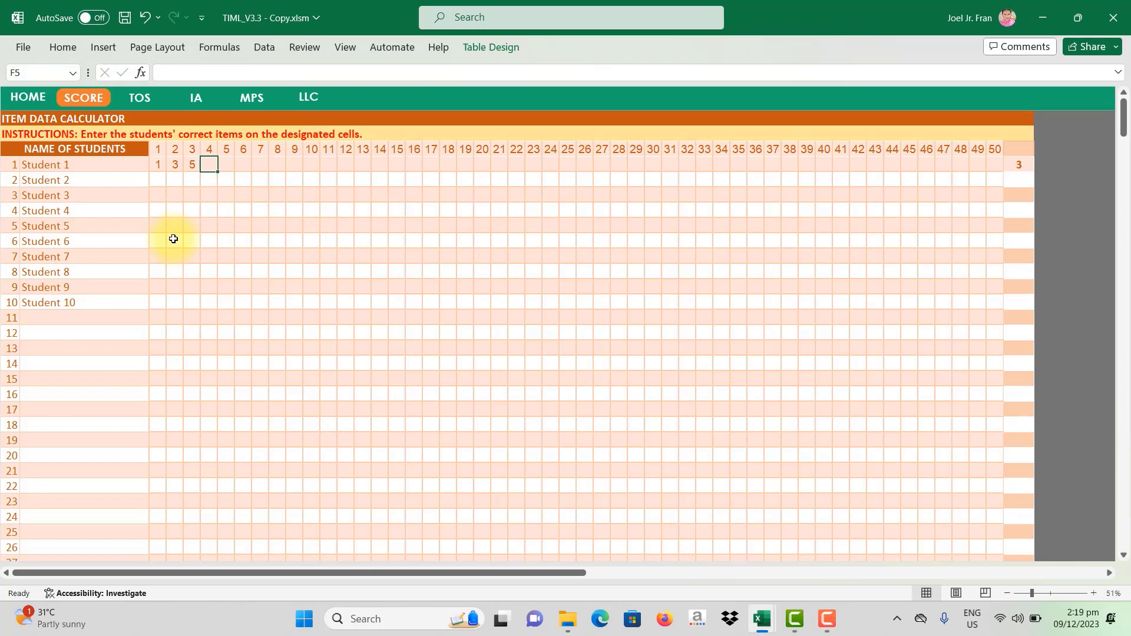
Review the items entered in Student 1's row and the total score cell at the row's end.
key(Left)
key(Left)
key(Right)
key(Right)
key(Right)
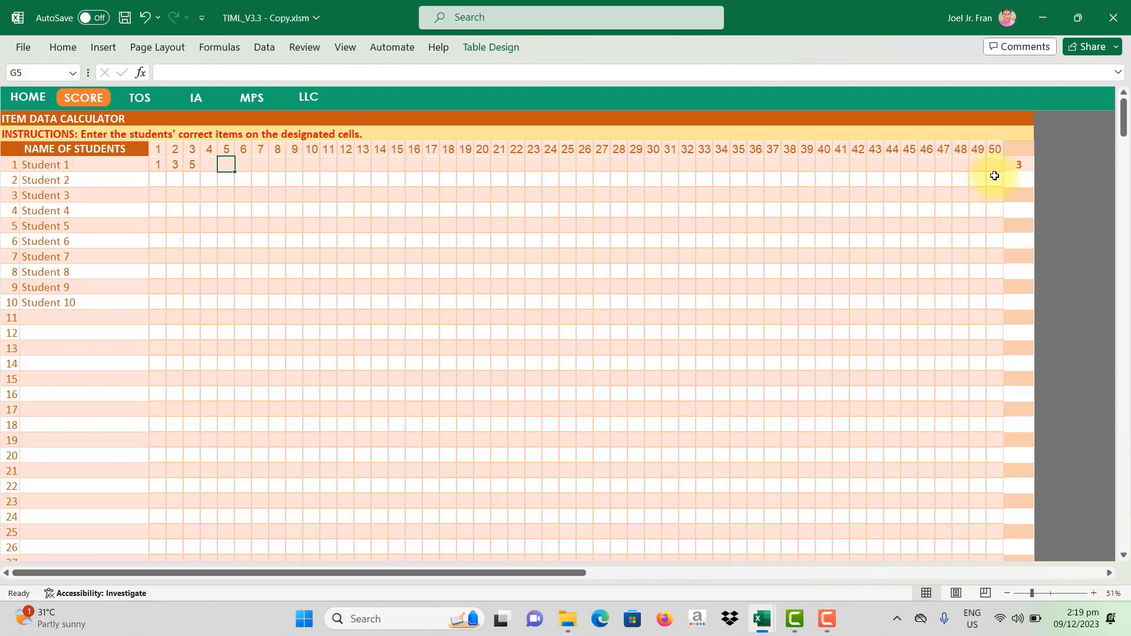
click(1023, 164)
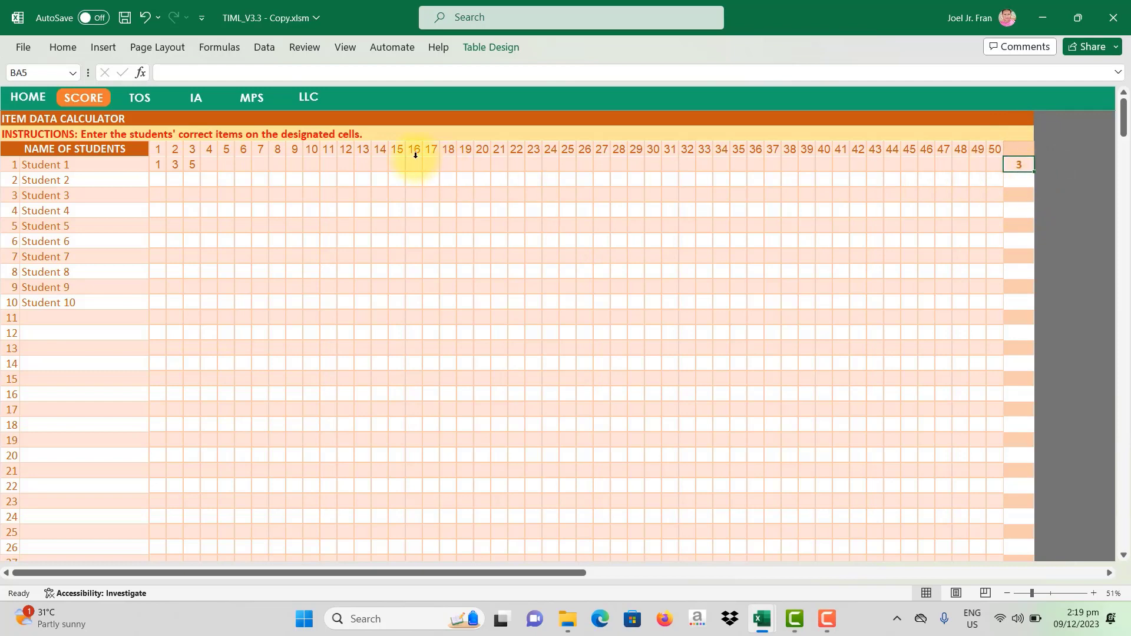
click(158, 164)
drag(174, 165, 189, 165)
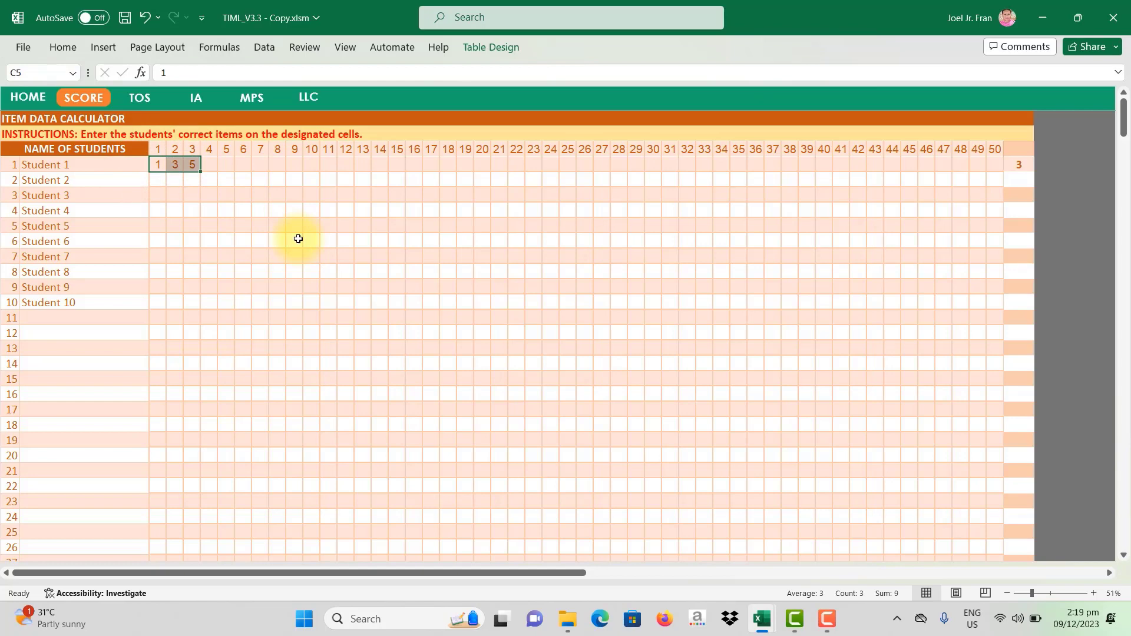
click(211, 165)
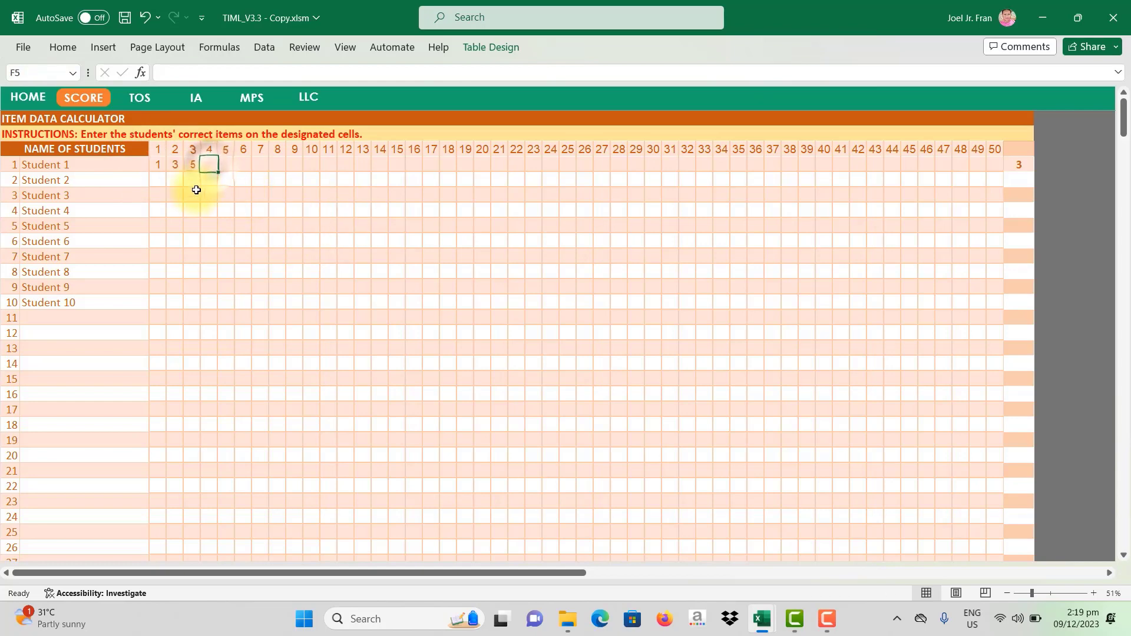
drag(158, 165, 703, 158)
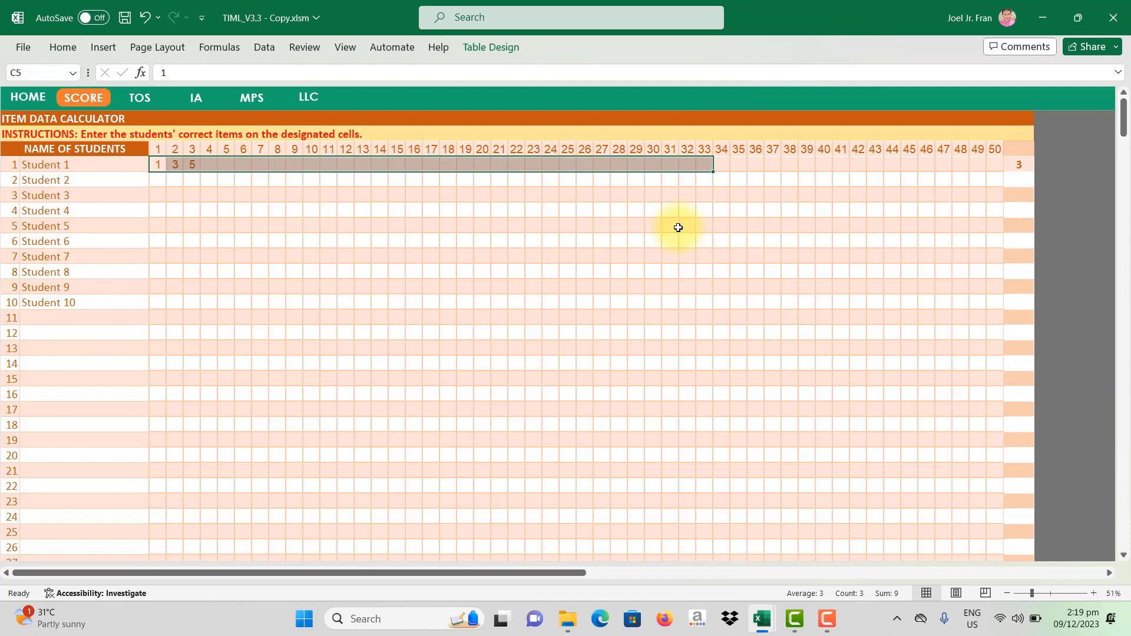
Enter 2 in both the fifth and sixth item cells of Student 1's row.
click(225, 165)
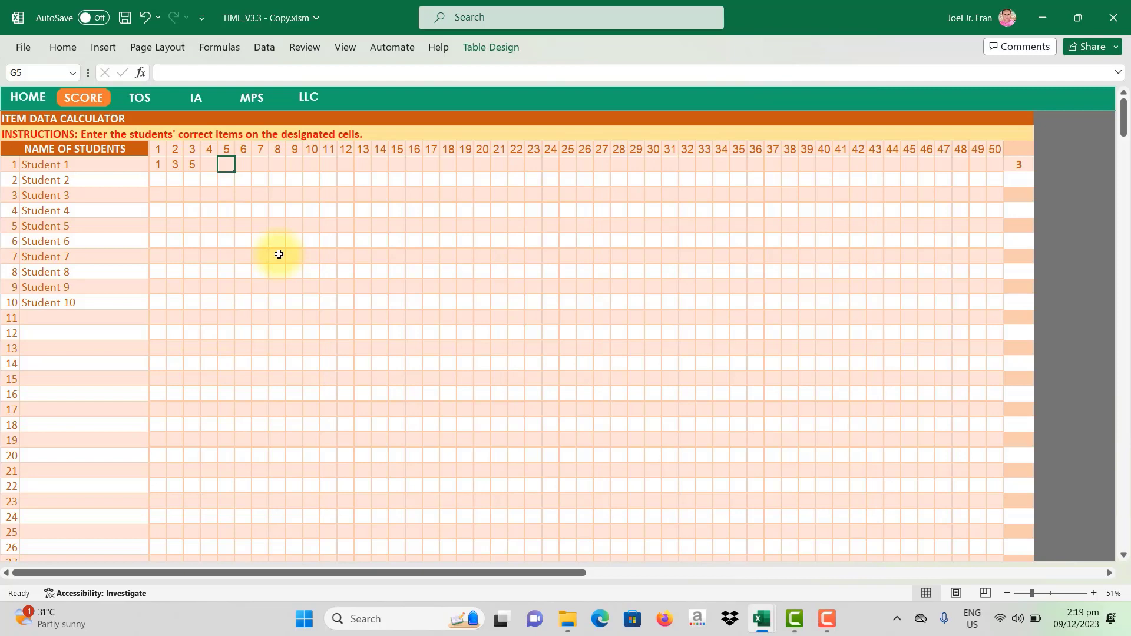
text(2)
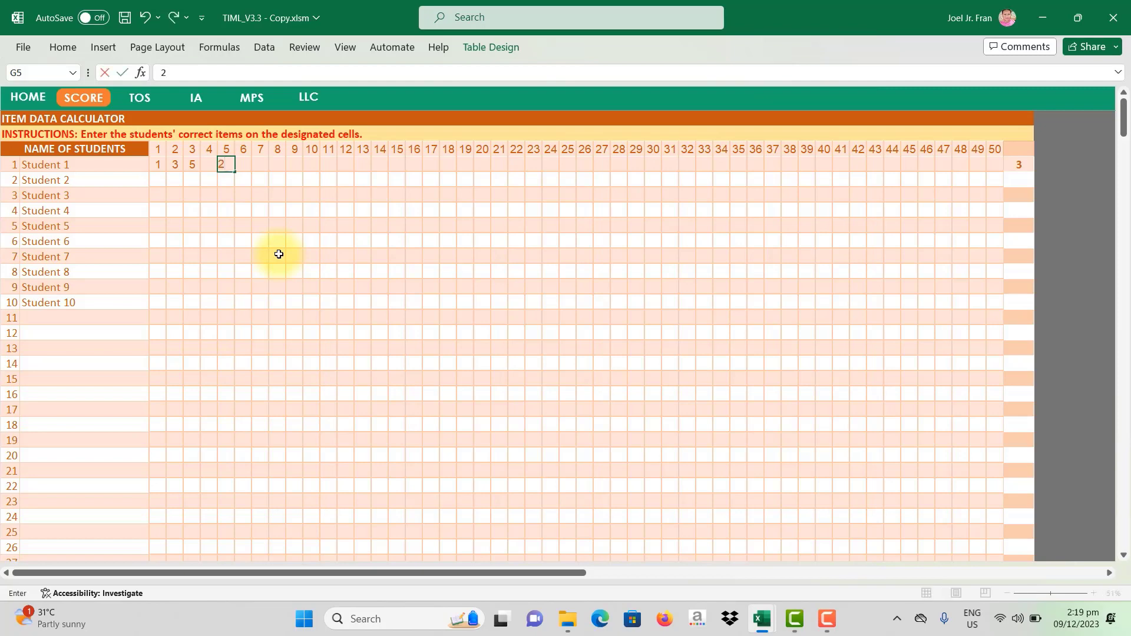
key(Tab)
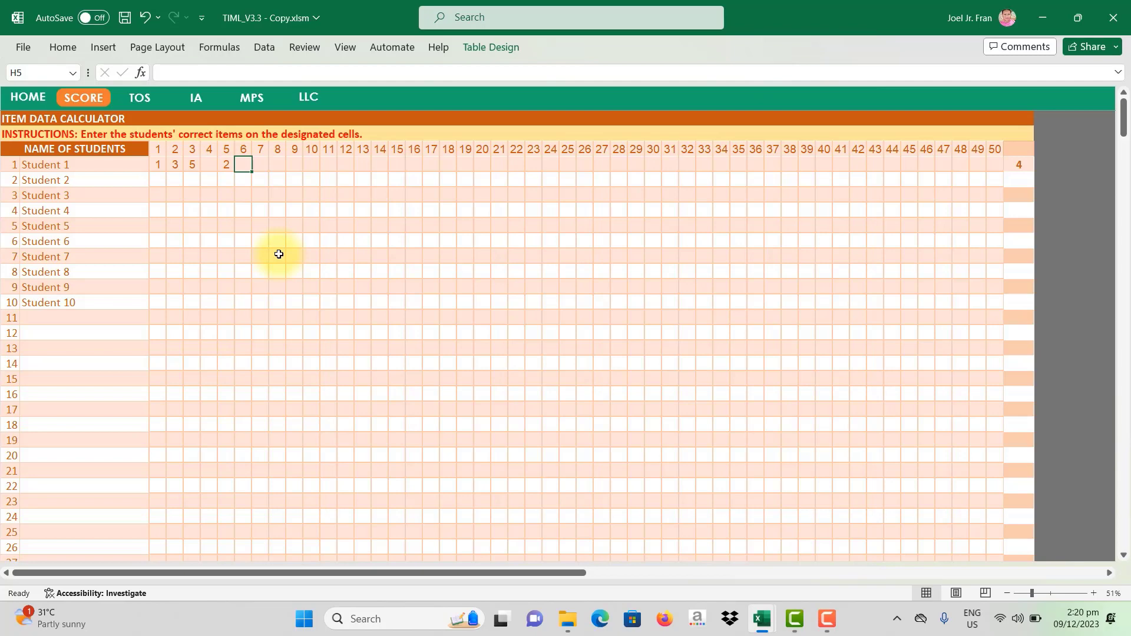
text(2)
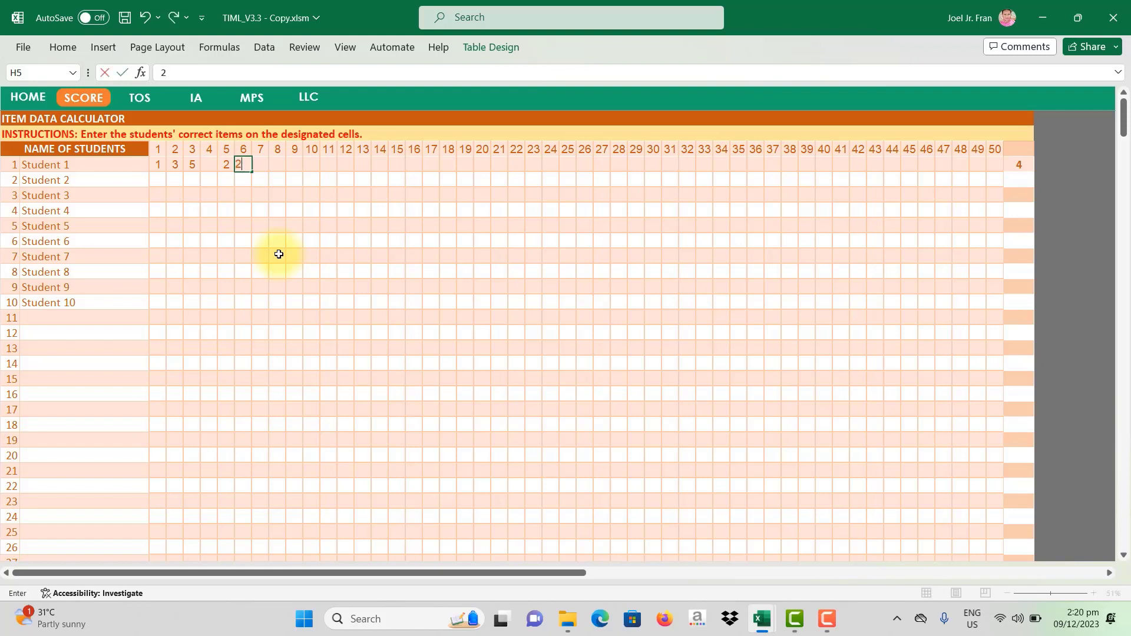
key(Tab)
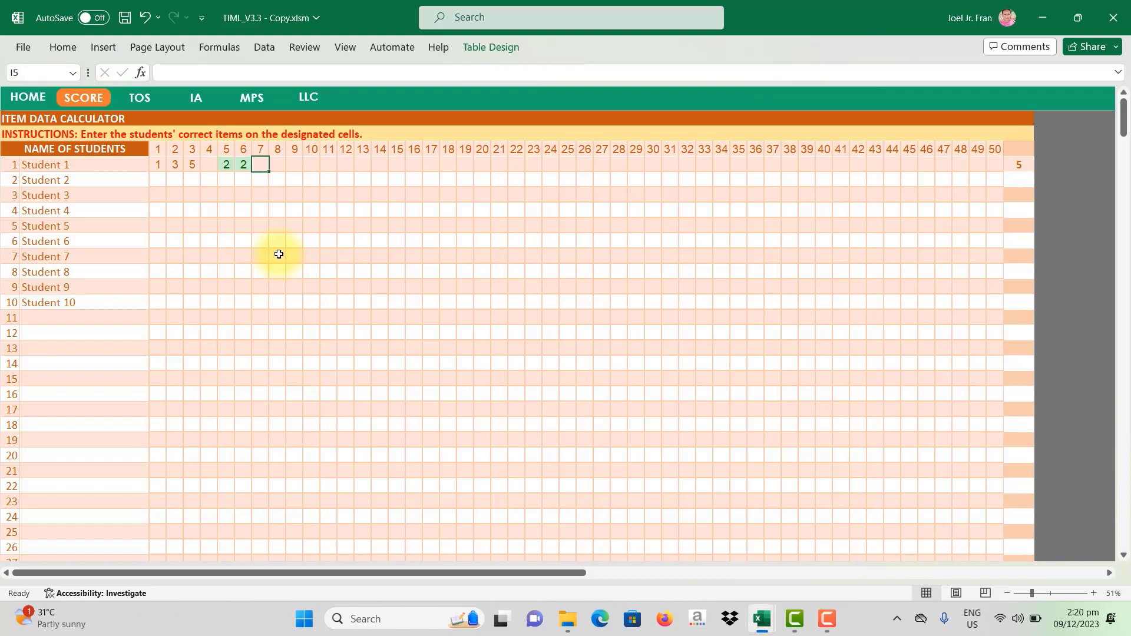
Replace the duplicate 2 in Student 1's sixth item cell with 6, and enter 9 and 10 in the following two cells.
drag(222, 164, 247, 163)
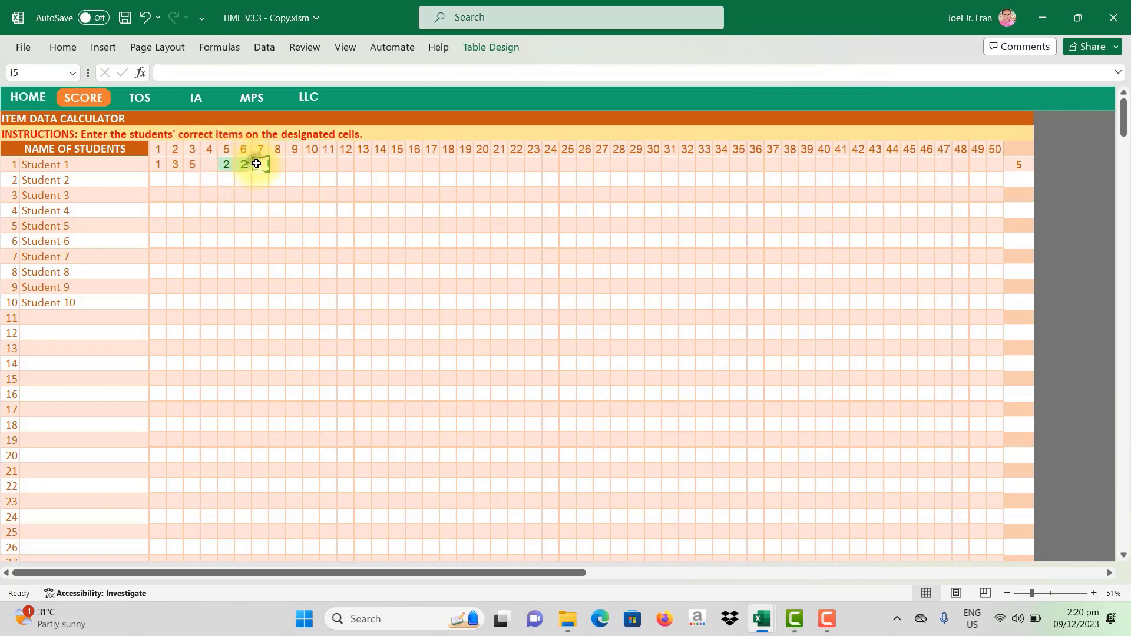
click(261, 164)
click(244, 165)
click(243, 145)
click(243, 165)
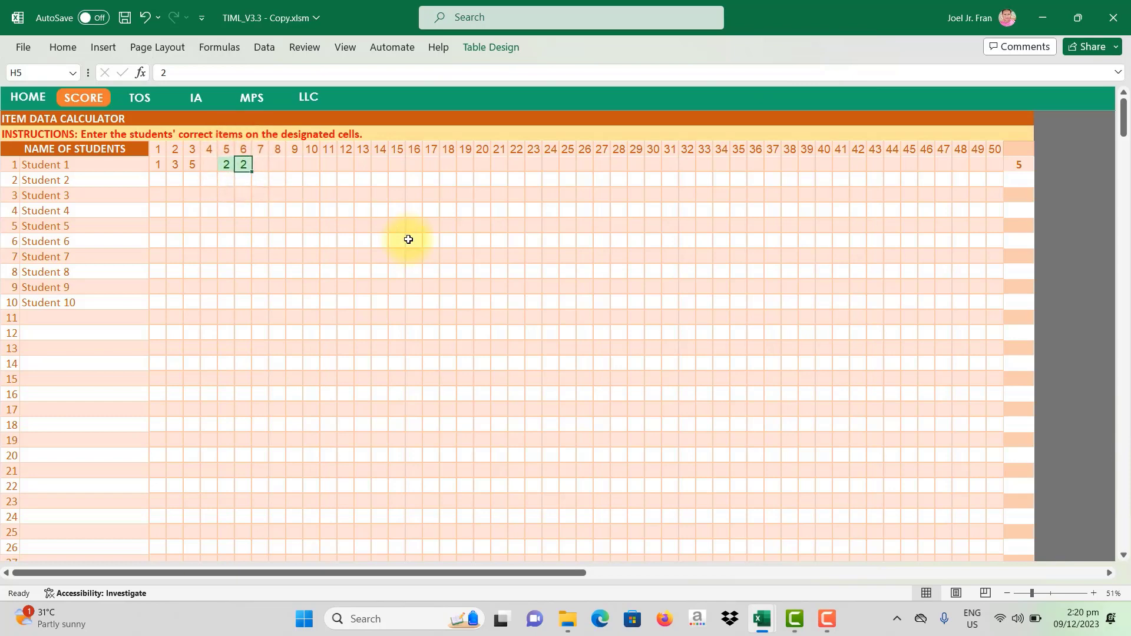
key(ctrl+z)
text(6)
key(Tab)
text(9)
key(Tab)
text(10)
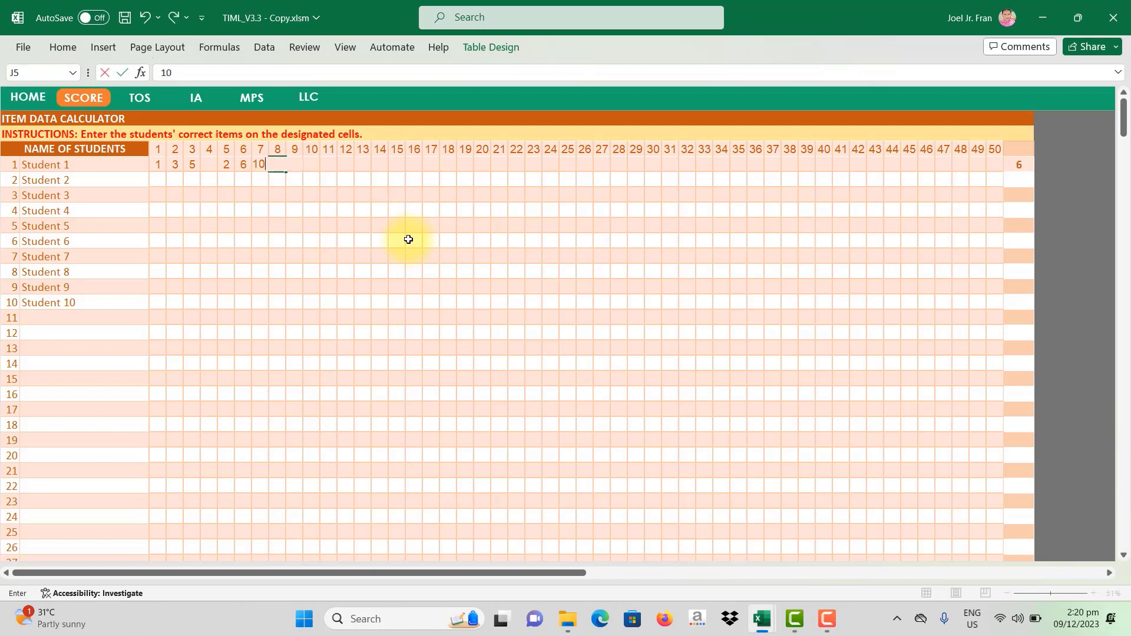
key(Return)
key(Up)
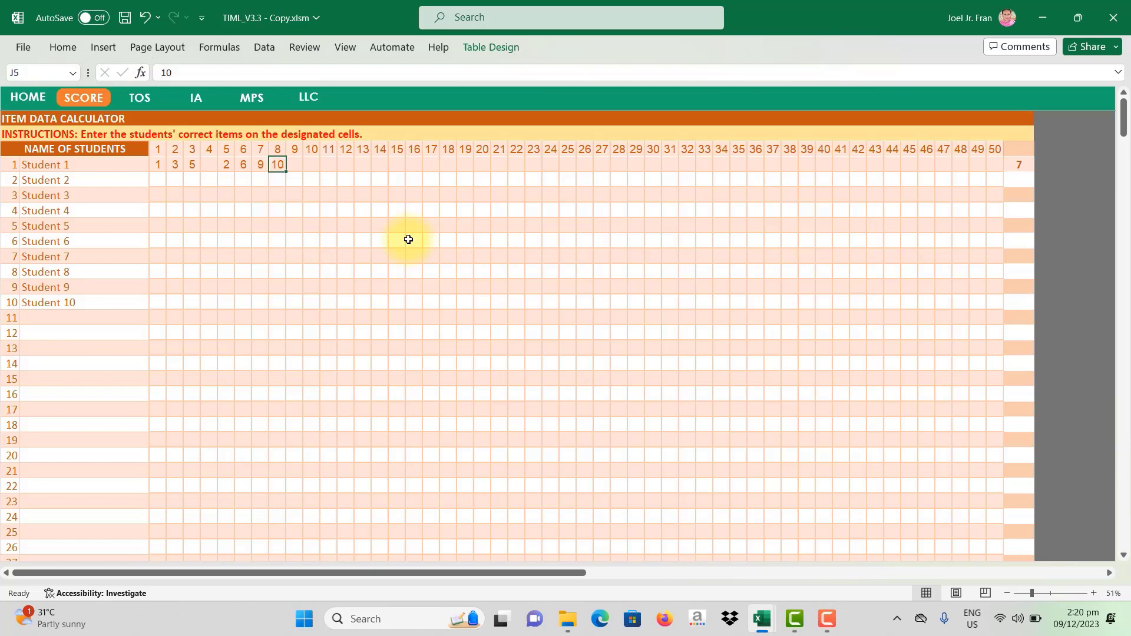
Examine the entries along Student 1's row and the item entry area covering all ten students.
key(Left)
key(Left)
key(Left)
key(Left)
key(Left)
key(Left)
key(Left)
key(Right)
key(Right)
key(Right)
key(Right)
key(Right)
key(Right)
key(Right)
key(Right)
key(Right)
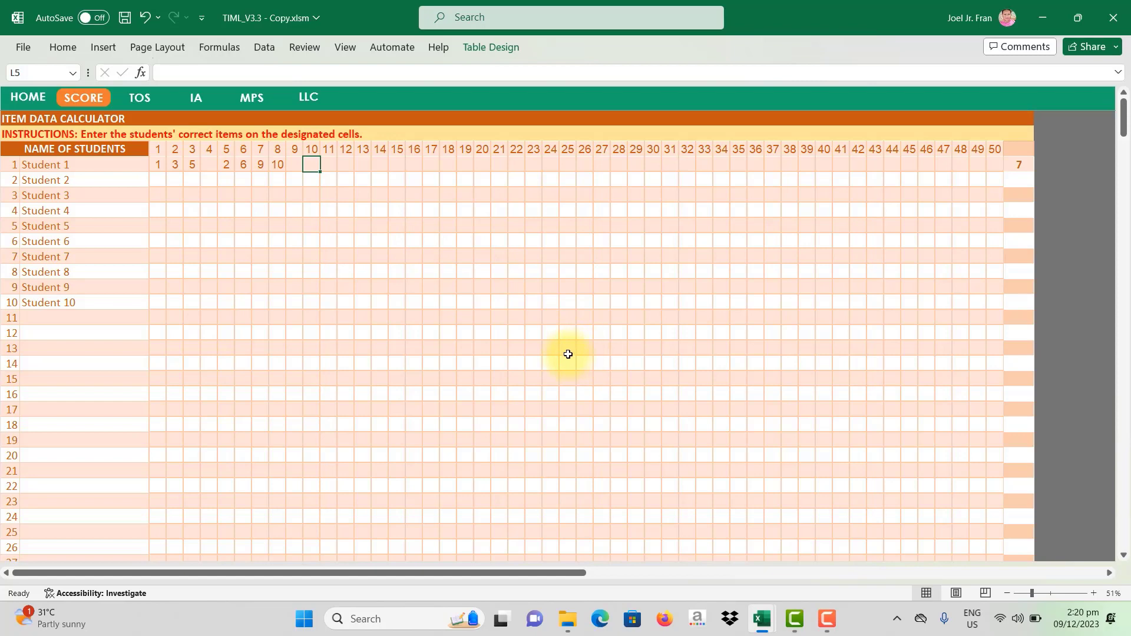
drag(156, 164, 670, 298)
click(755, 363)
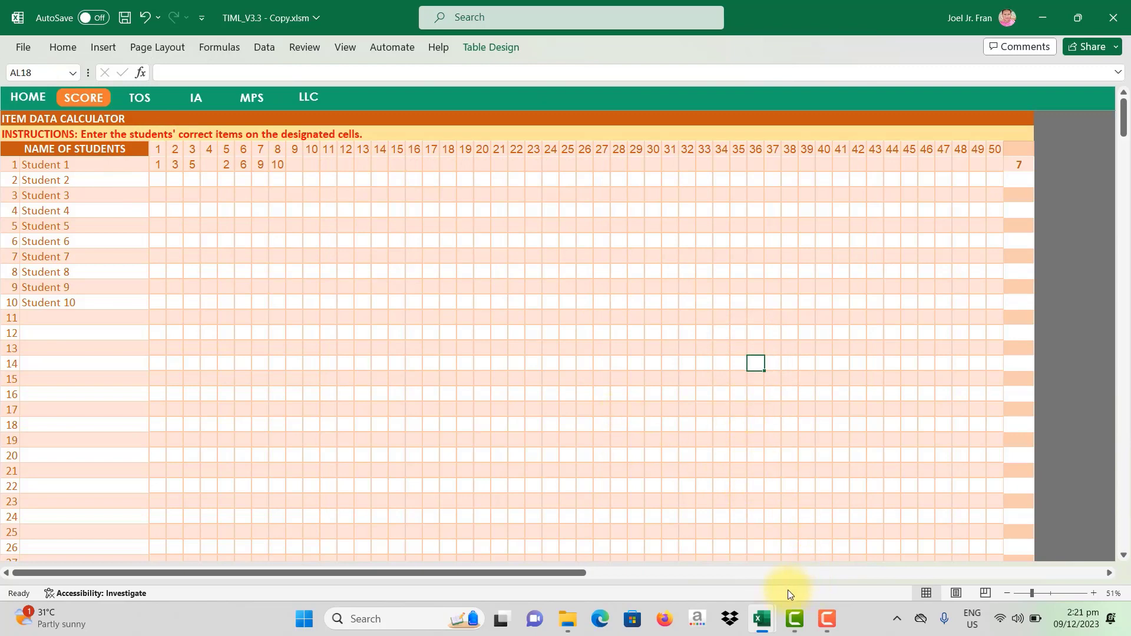
Switch to the Book1.xlsx workbook and copy the prepared correct items in A1:AS9.
mouse_move(767, 622)
click(804, 562)
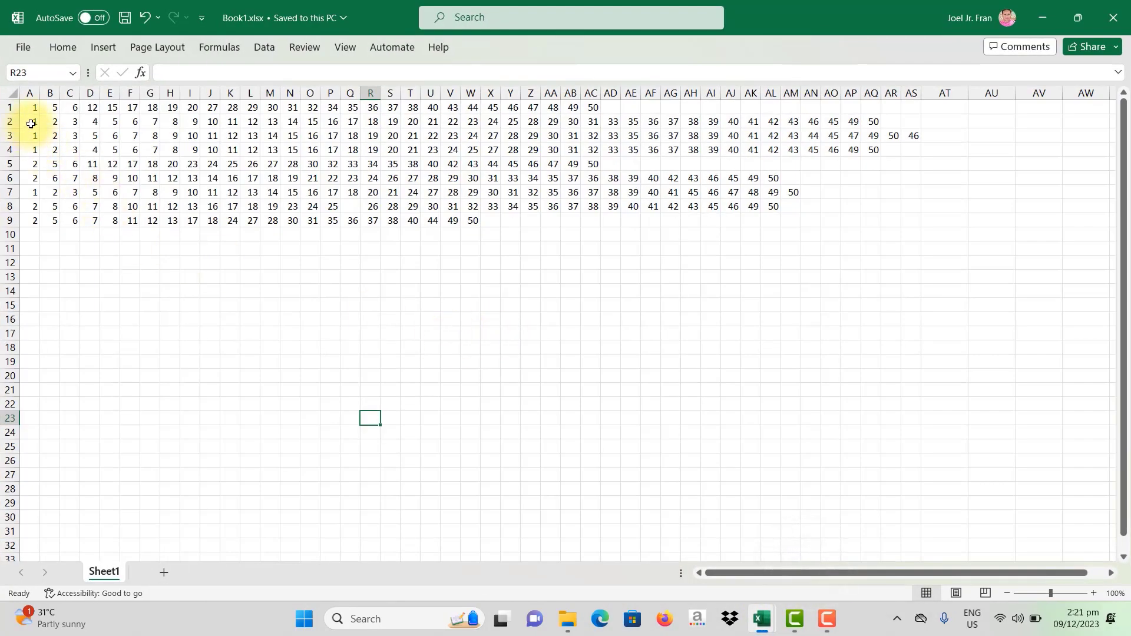
drag(33, 108, 905, 222)
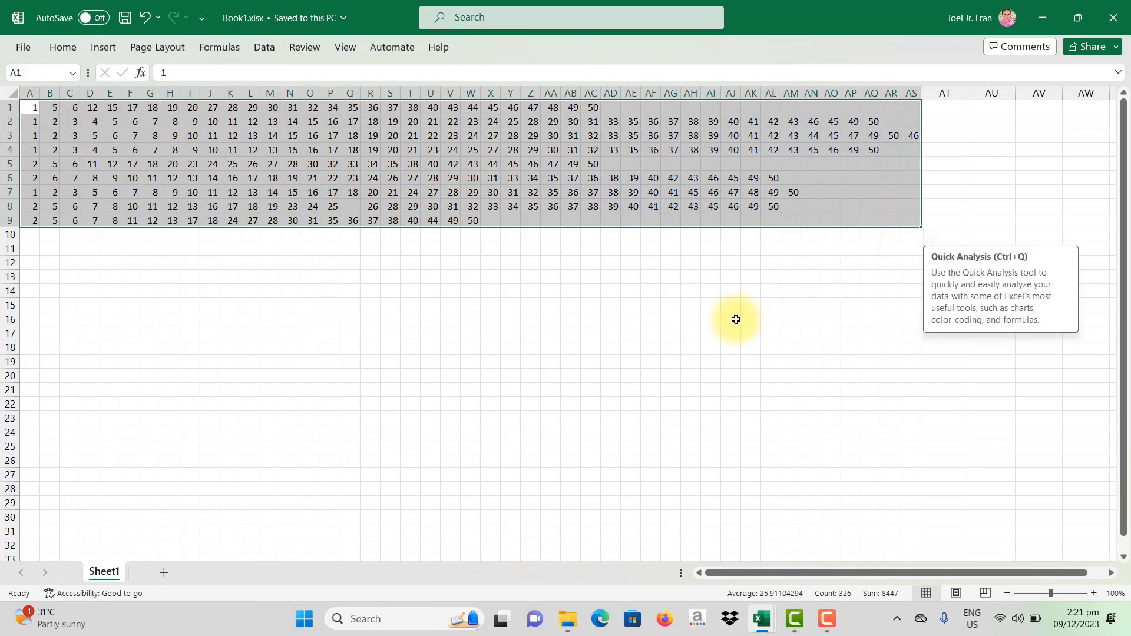
key(ctrl+c)
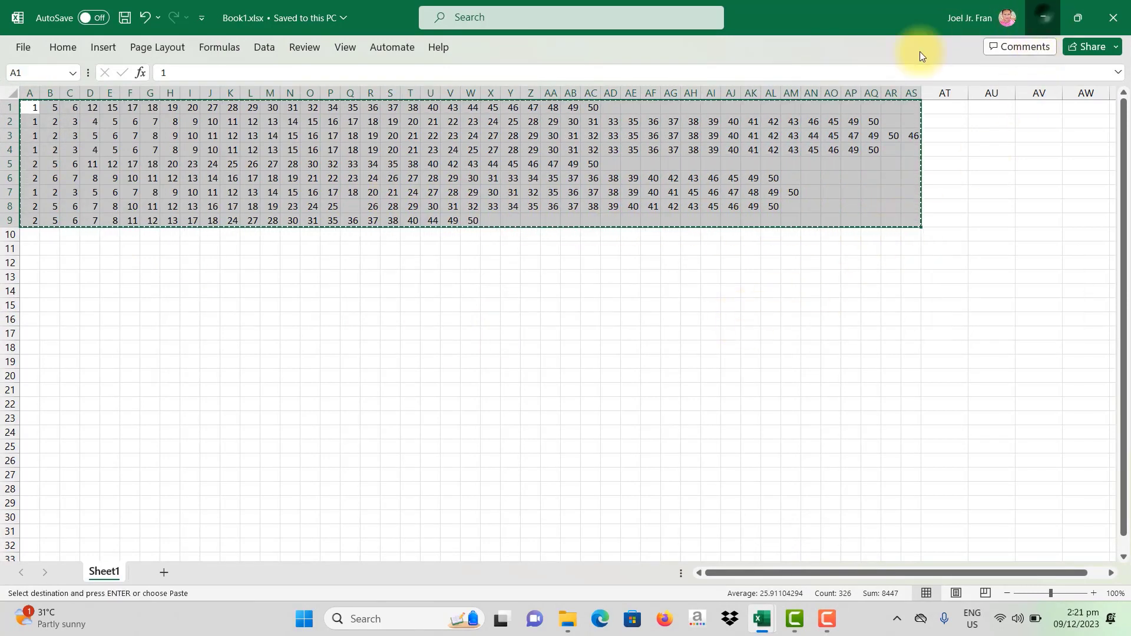
Return to the TIML workbook and paste the copied items as values from Student 1's first item cell on the SCORE sheet.
key(alt+Tab)
click(158, 165)
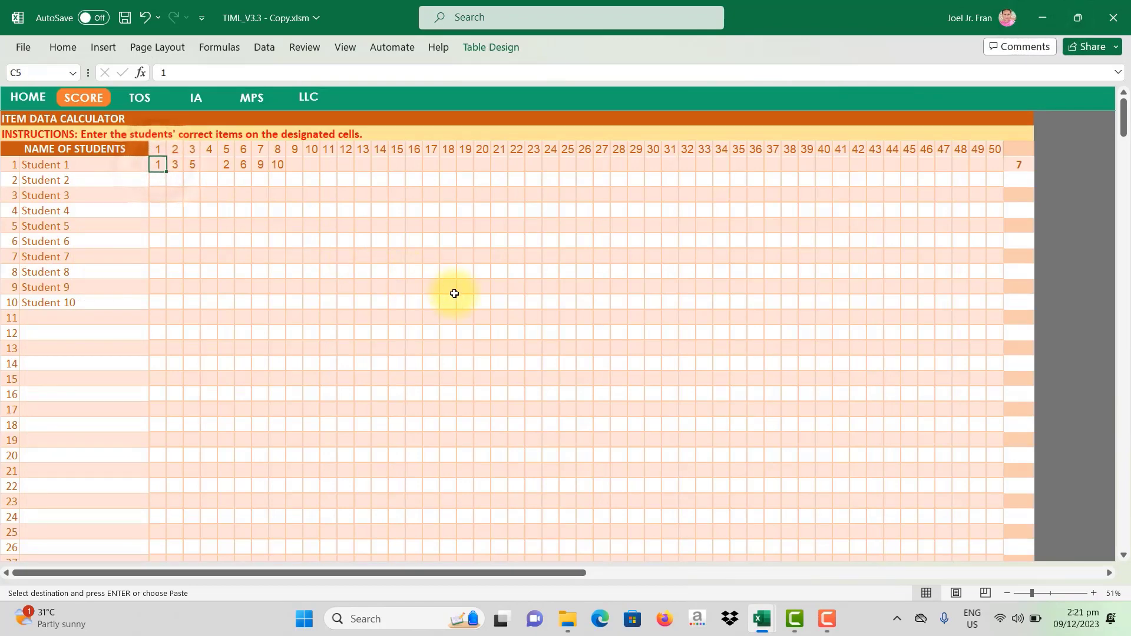
key(ctrl+alt+v)
key(v)
key(Return)
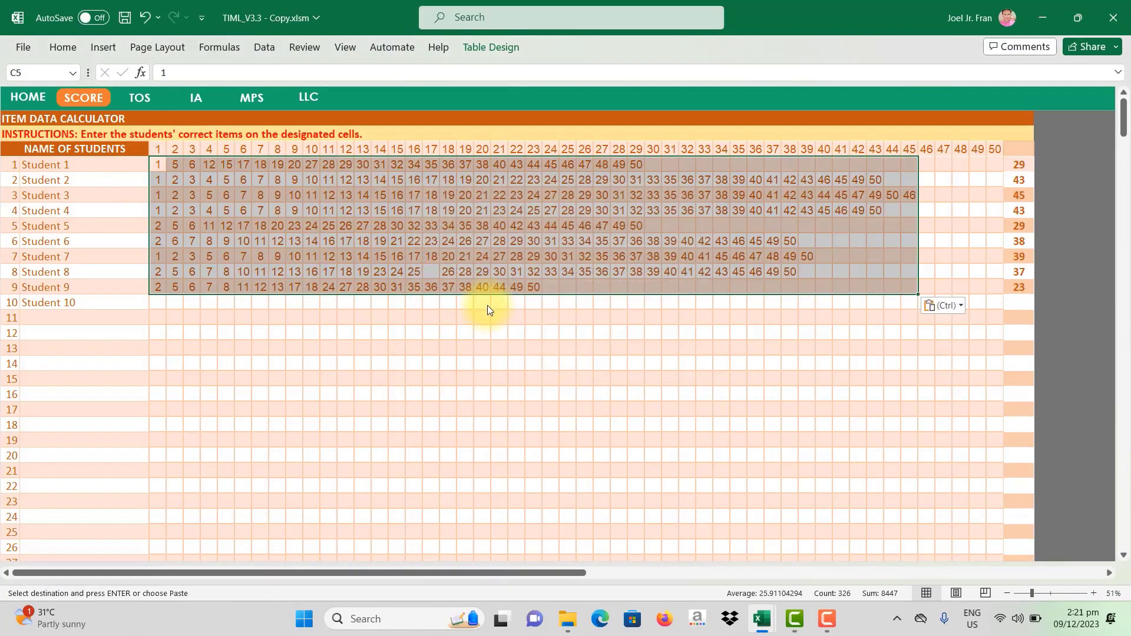
Copy Student 8's correct items and paste them as values into Student 10's row.
drag(159, 272, 787, 275)
key(ctrl+c)
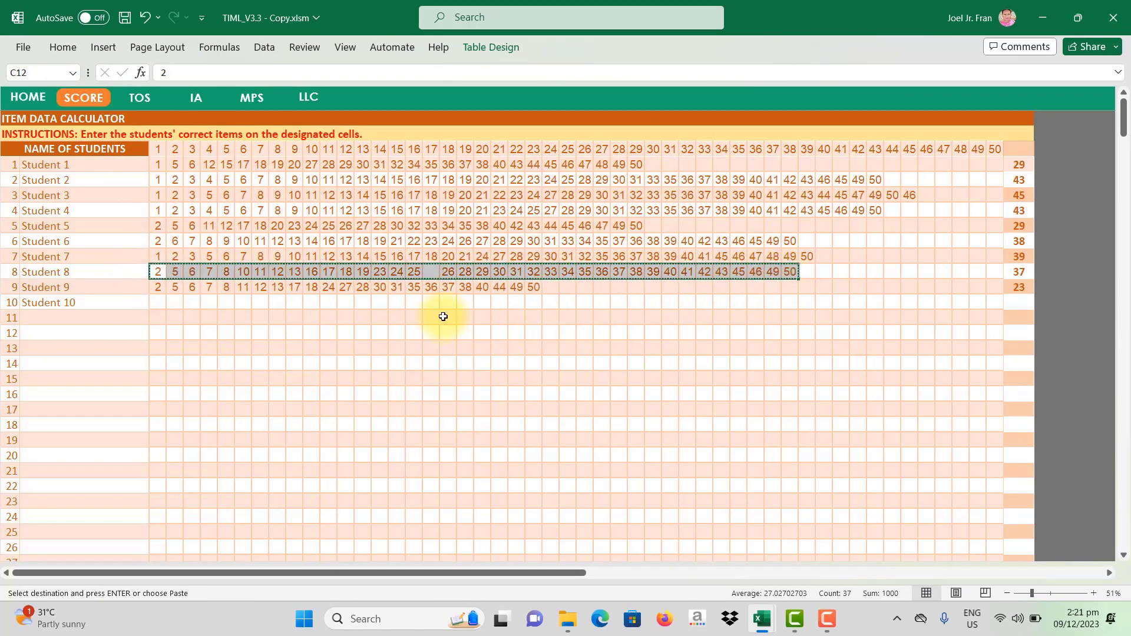
click(147, 303)
click(157, 303)
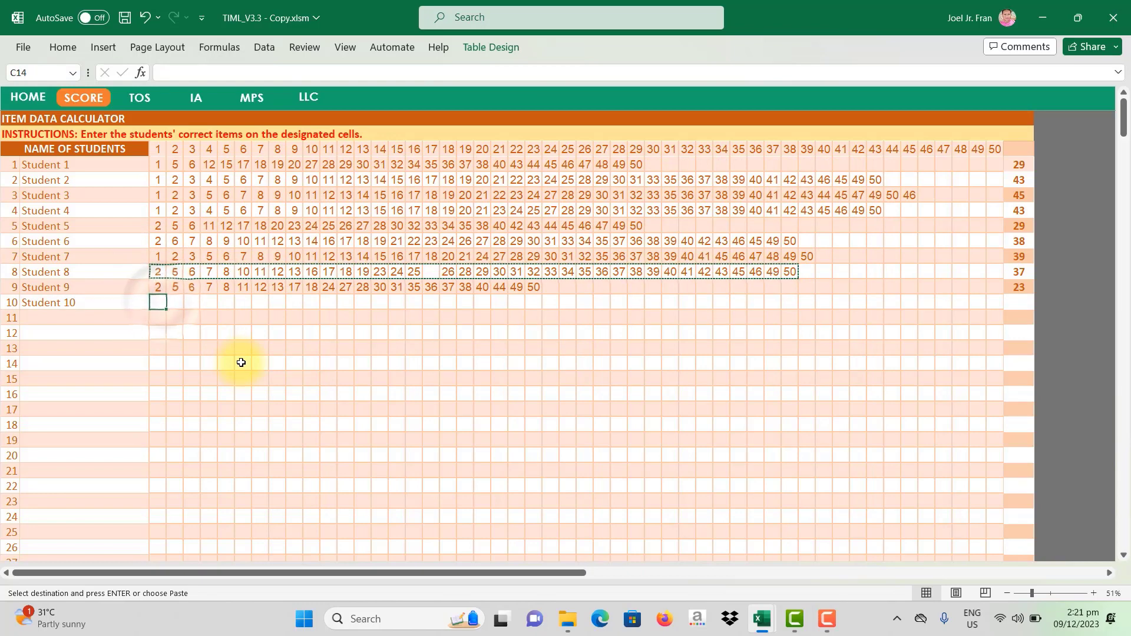
key(ctrl+alt+v)
key(v)
key(Return)
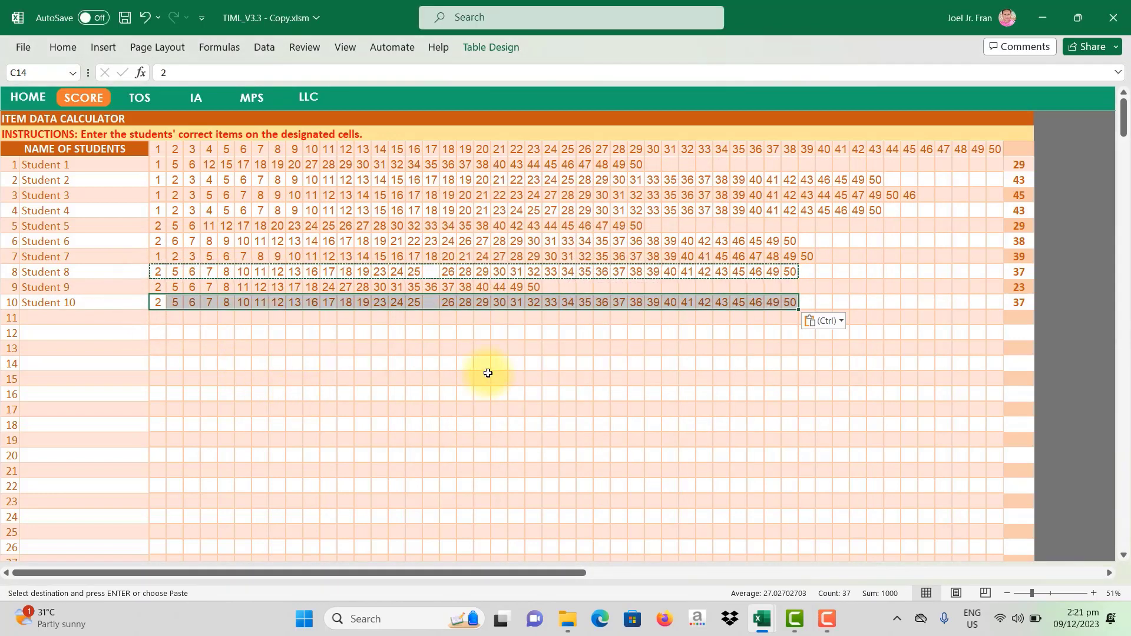
click(807, 303)
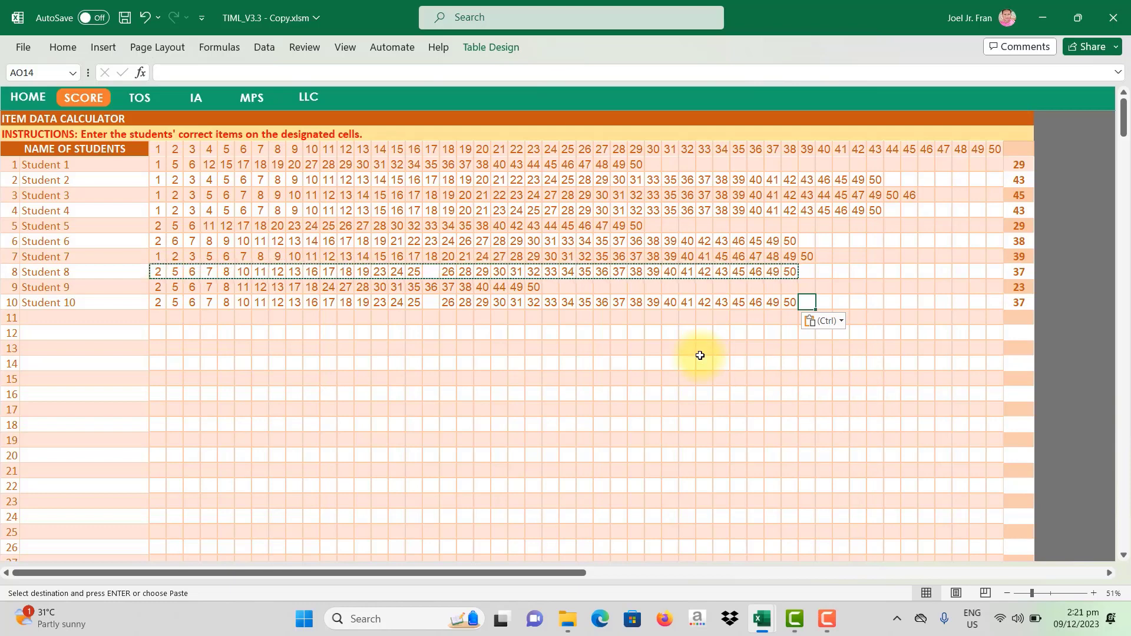
Review the students' entered items, their total scores, and the per-item totals in the last row of the SCORE table.
drag(159, 165, 935, 302)
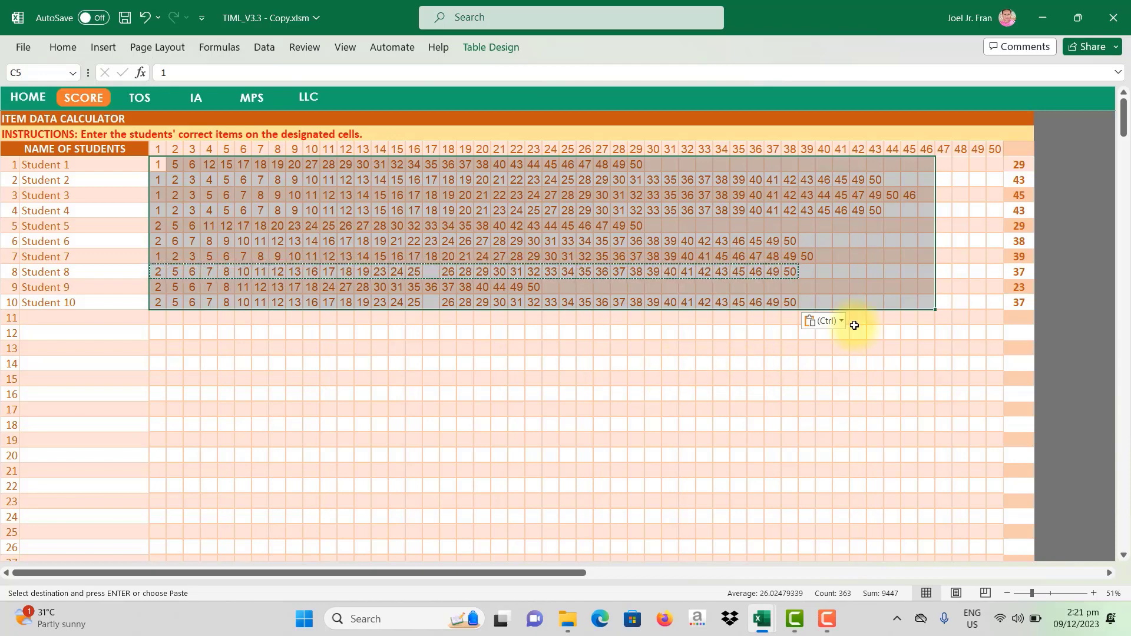
click(1019, 165)
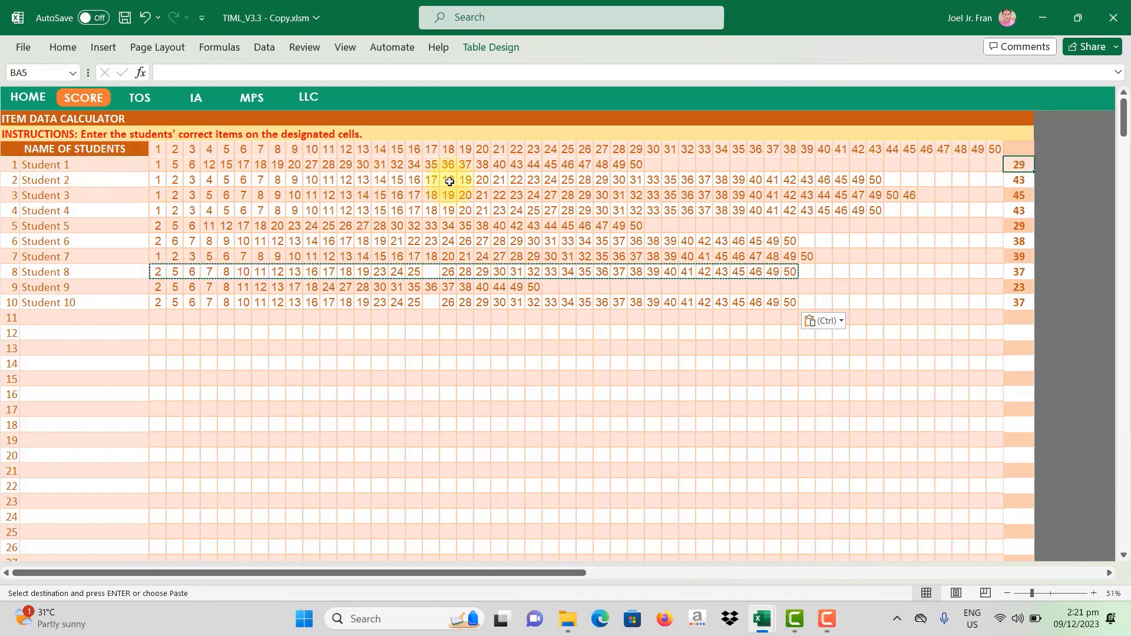
click(1010, 180)
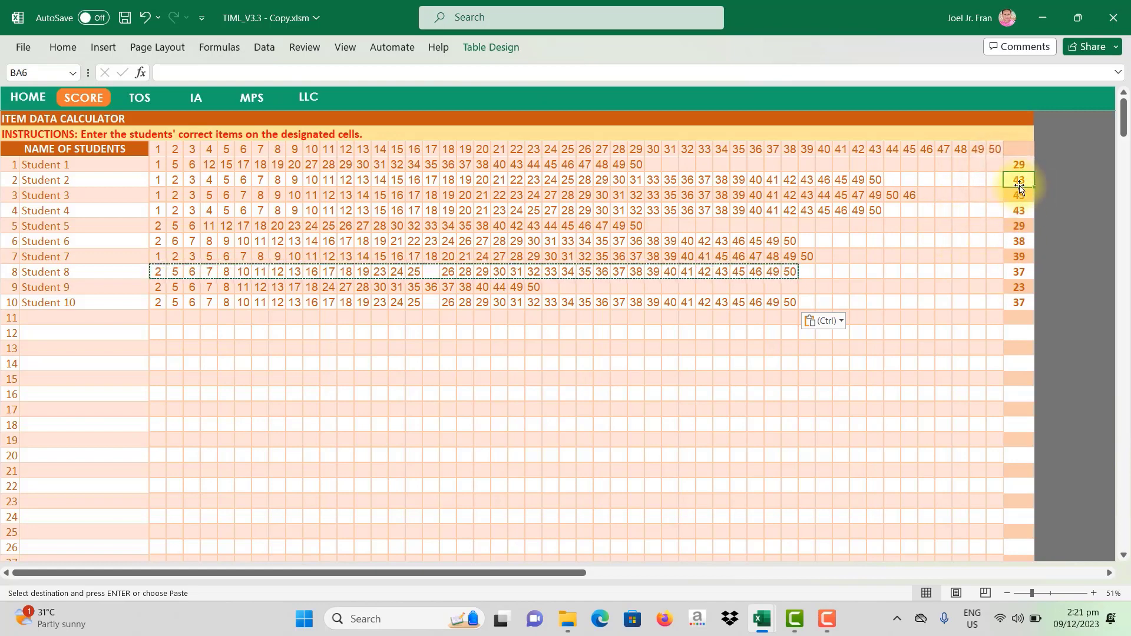
drag(1019, 167, 1027, 302)
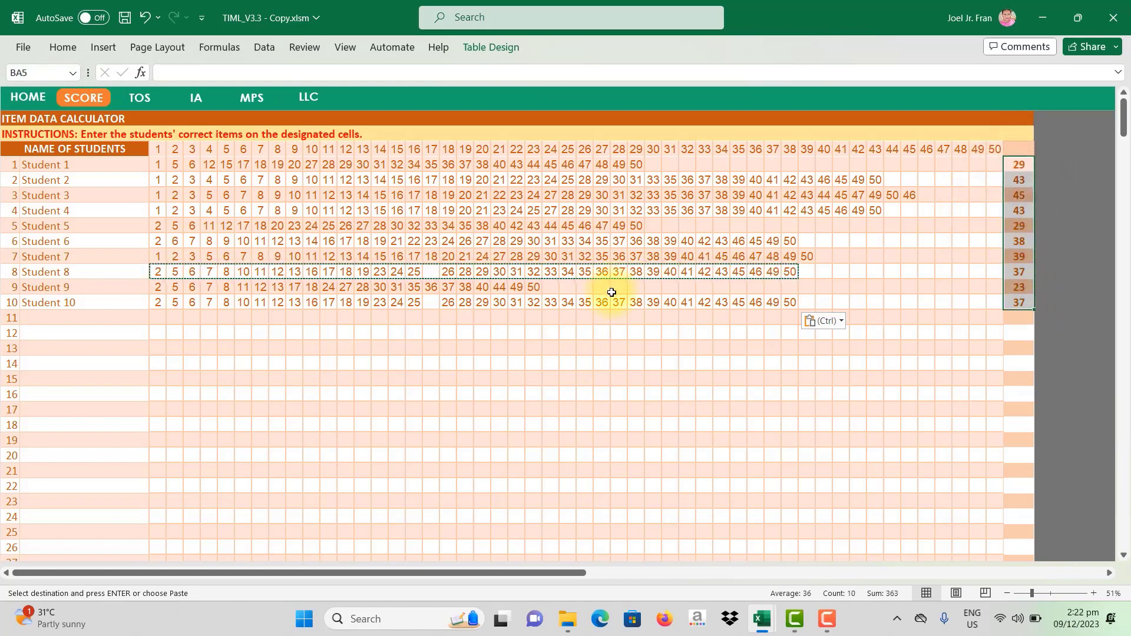
scroll(331, 338, down, 4)
scroll(327, 343, down, 9)
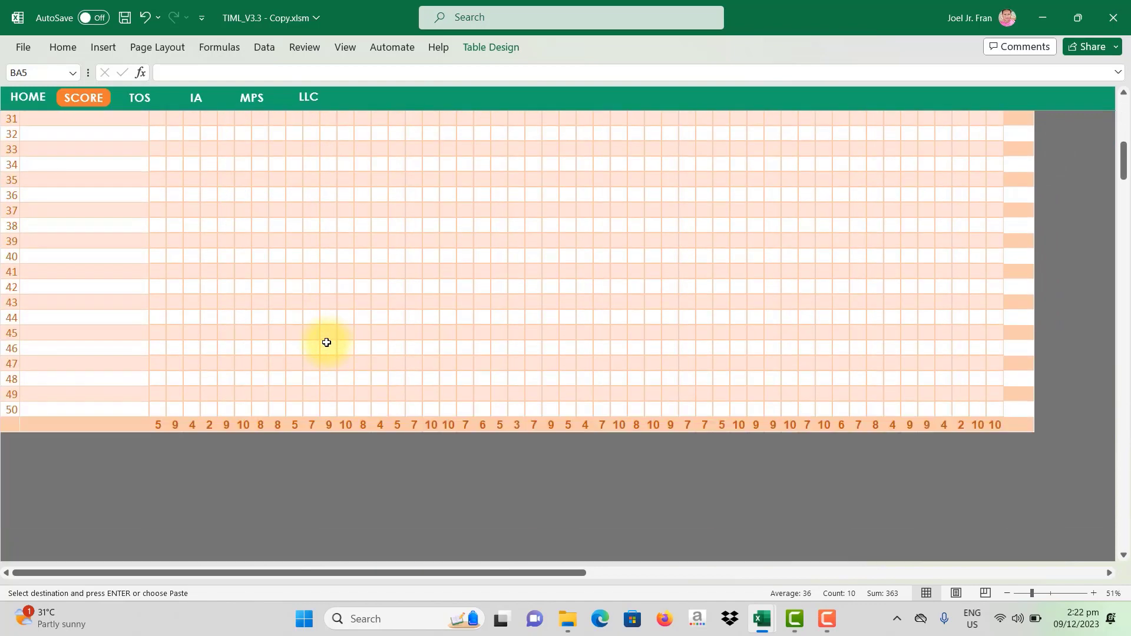
drag(160, 332, 989, 328)
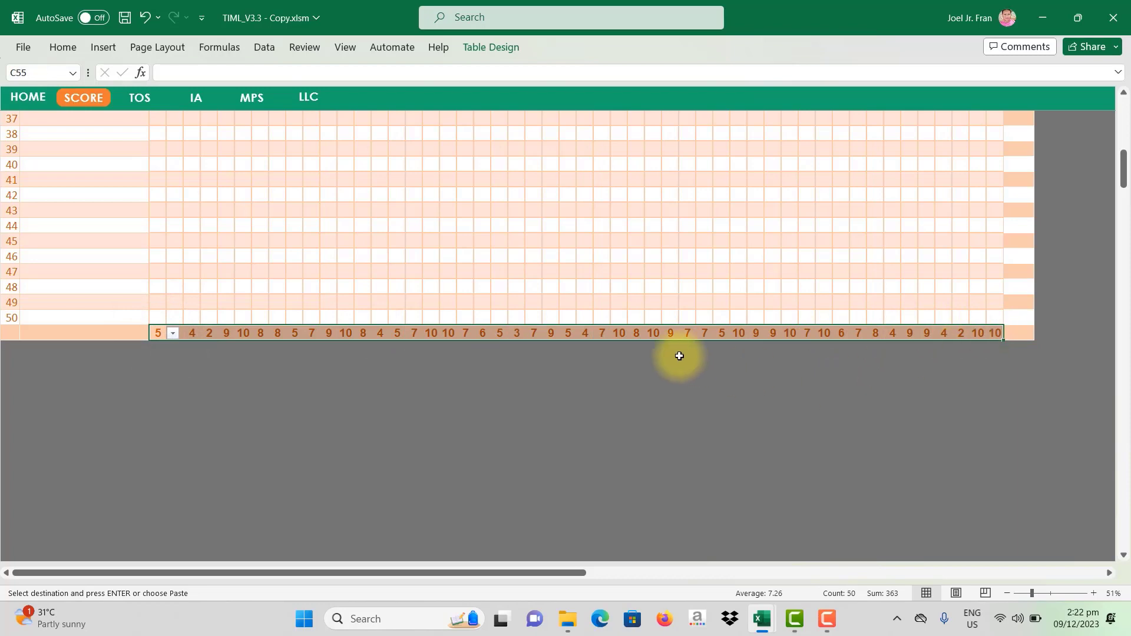
click(157, 333)
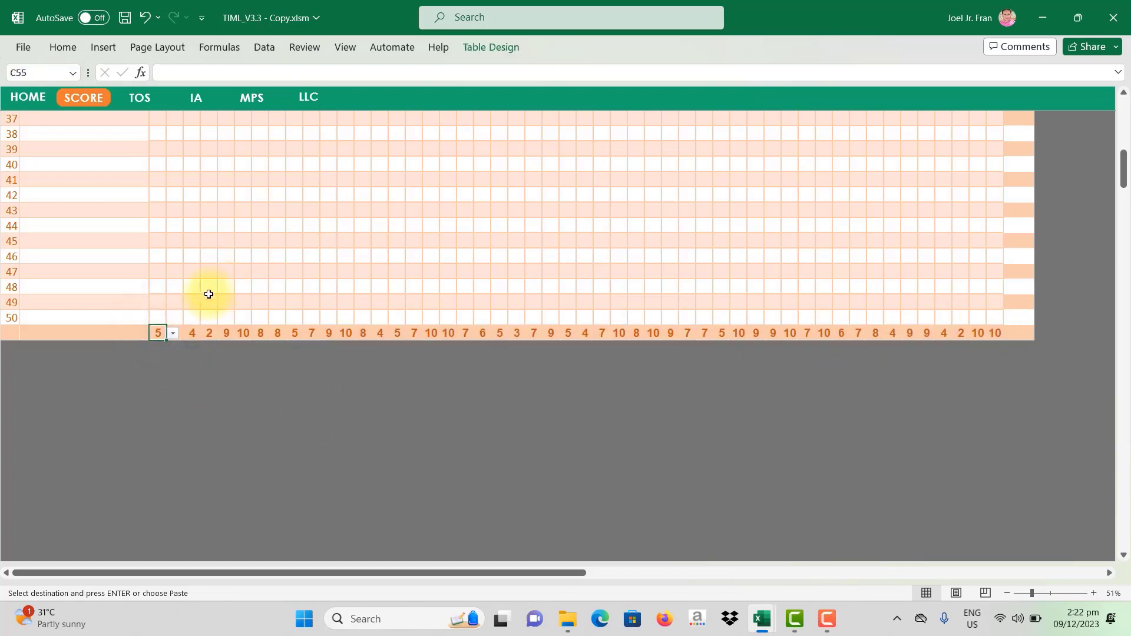
scroll(156, 300, up, 9)
scroll(158, 298, up, 3)
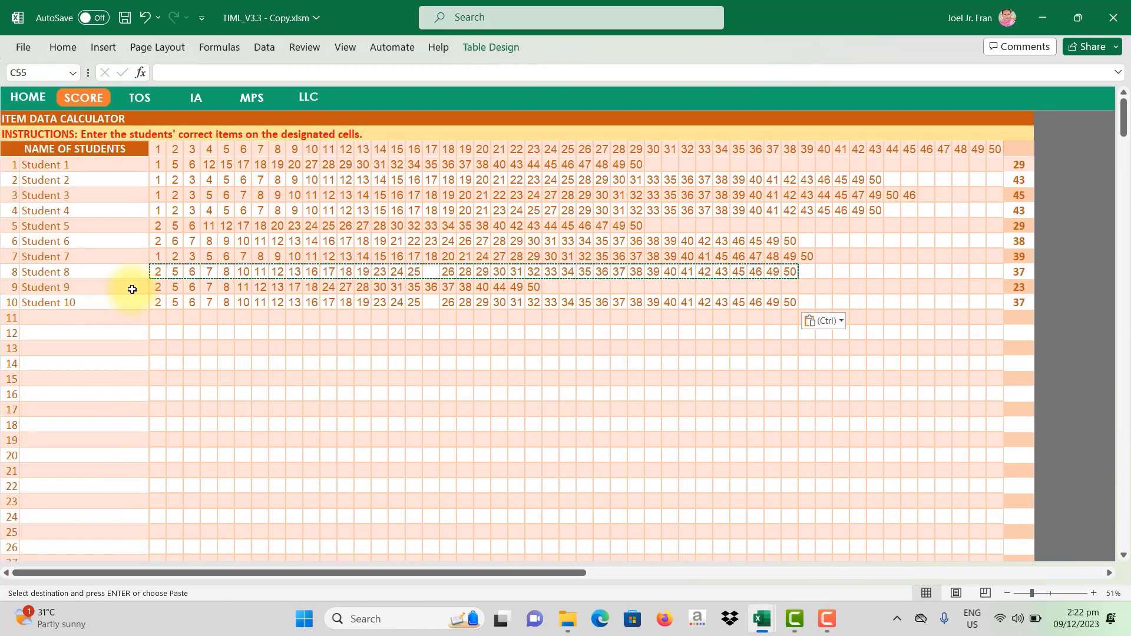
drag(55, 167, 68, 299)
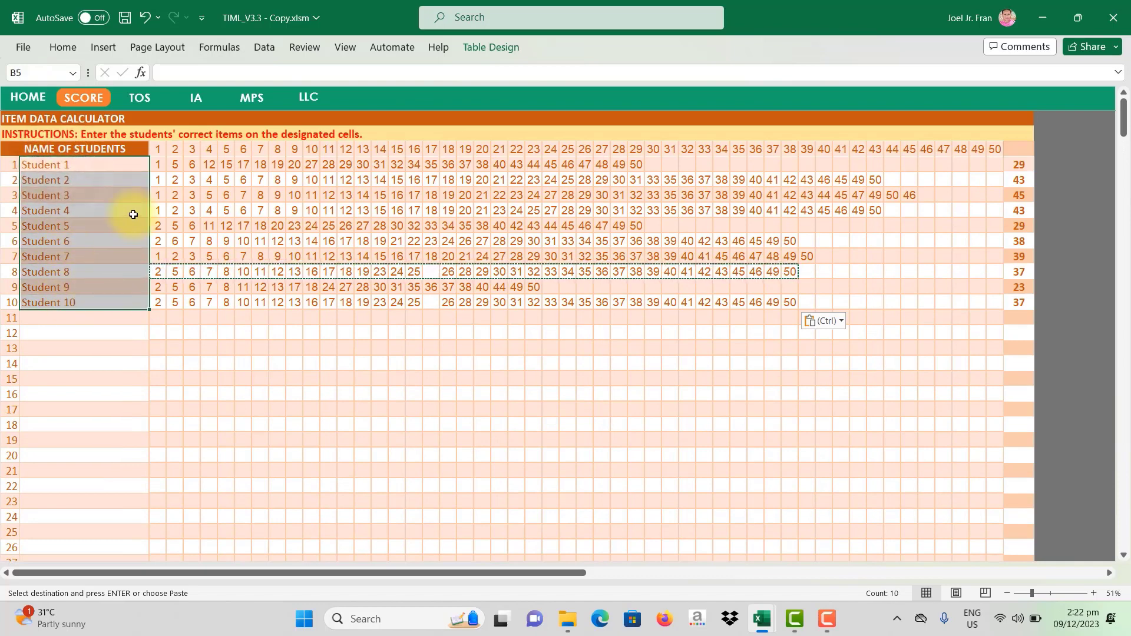
click(159, 150)
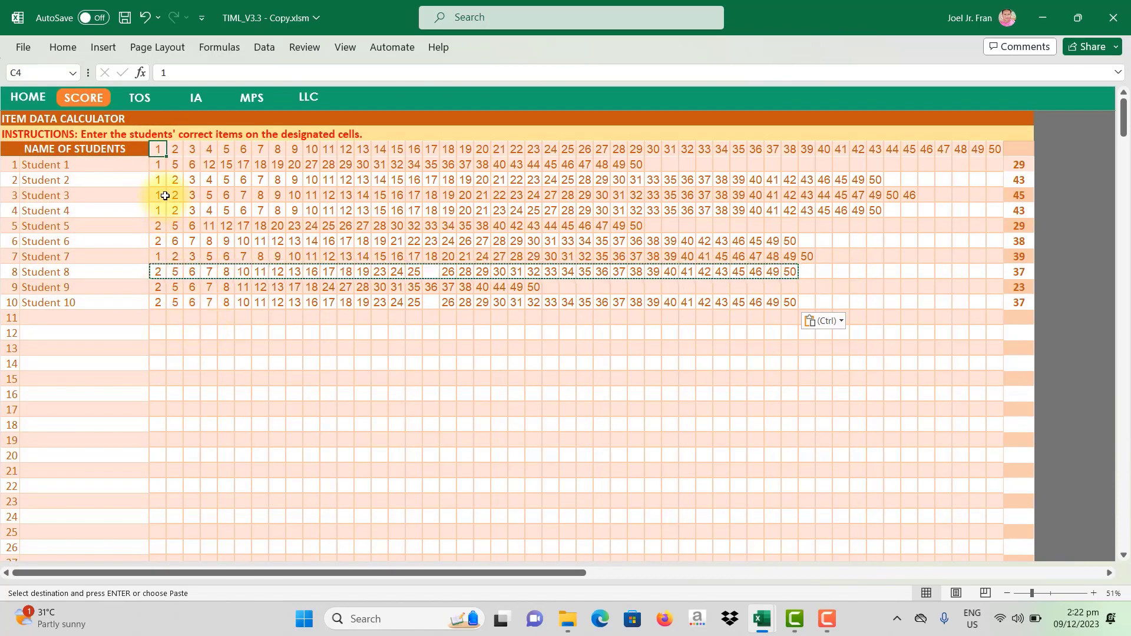
Check which students' rows on the SCORE sheet contain item 1 and compare them with the item's total.
click(161, 167)
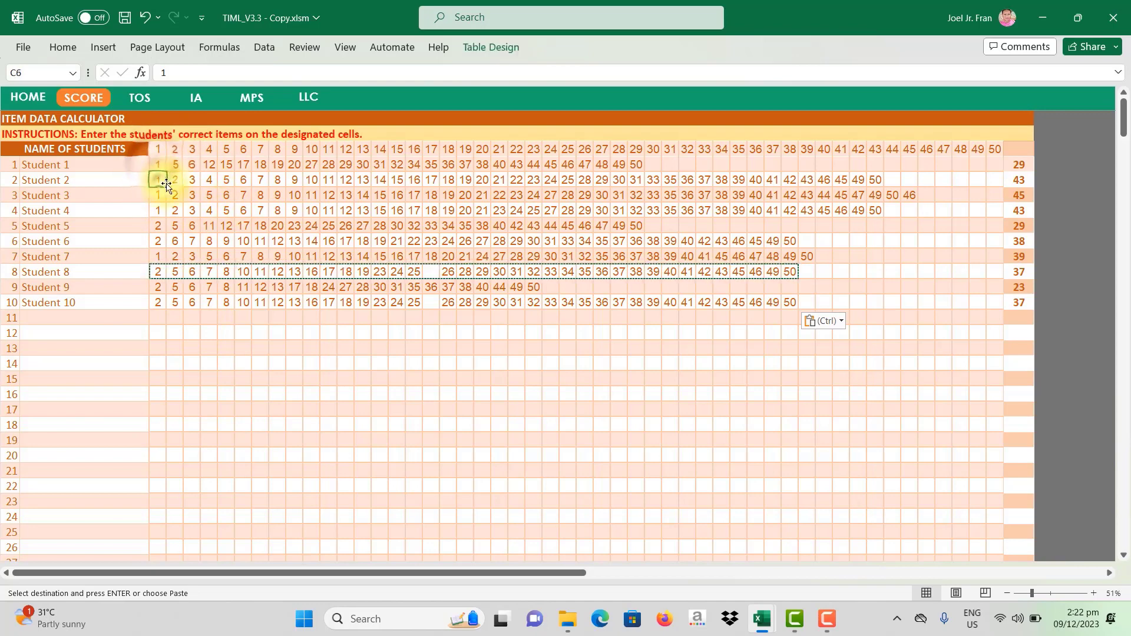
click(159, 210)
click(160, 256)
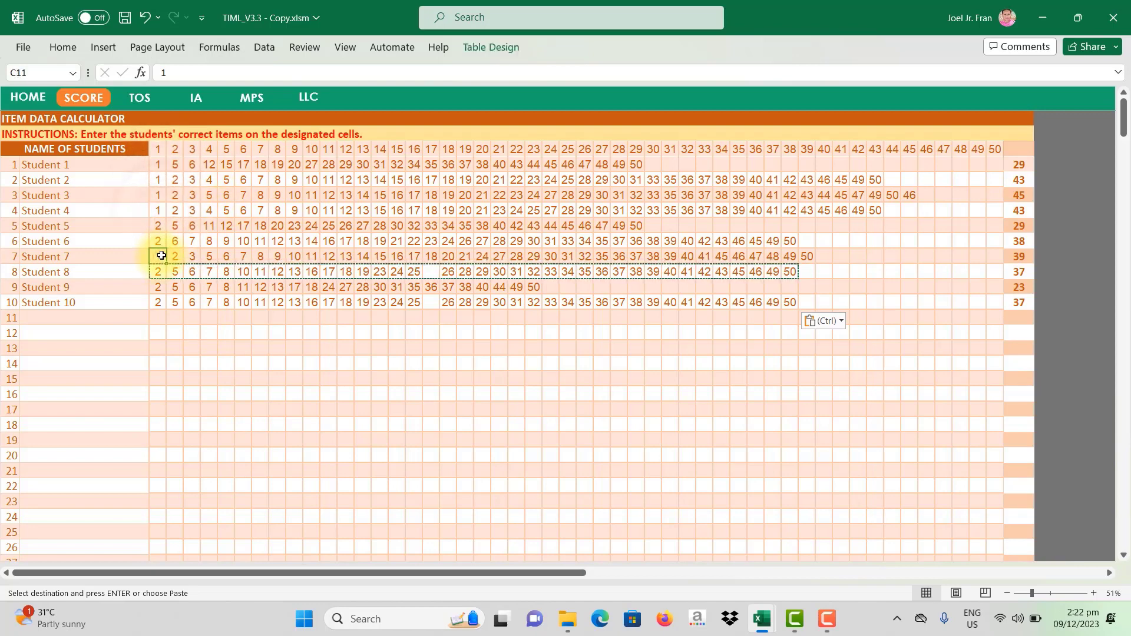
scroll(334, 399, down, 2)
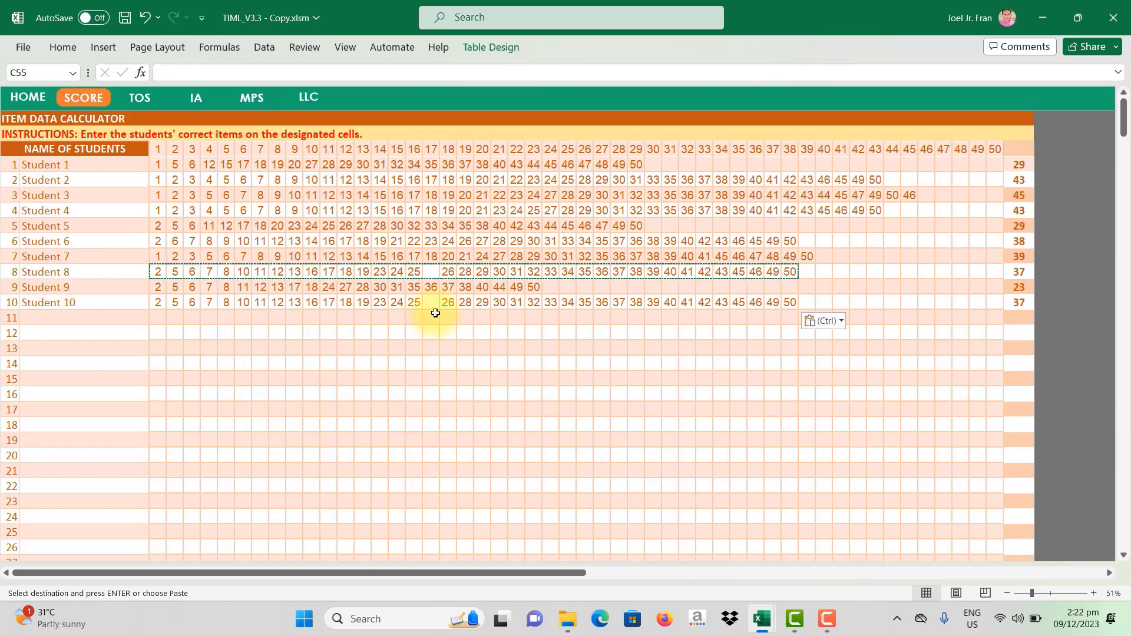
Enter 1 in Student 10's blank item cell between 25 and 26, and check item 1's total in the last row.
click(11, 302)
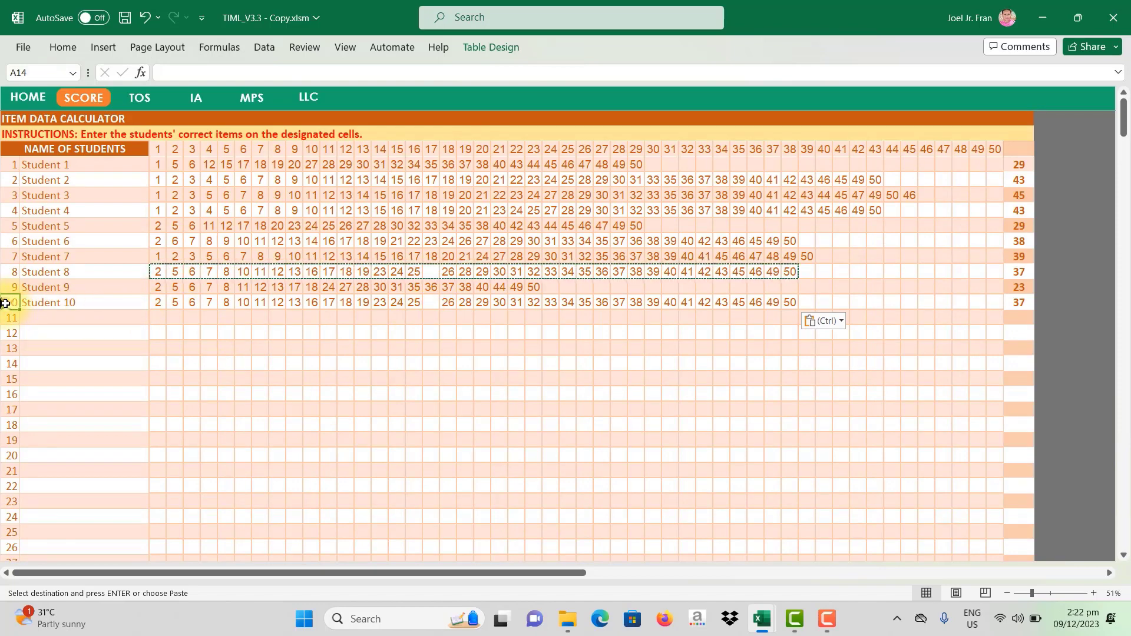
click(432, 303)
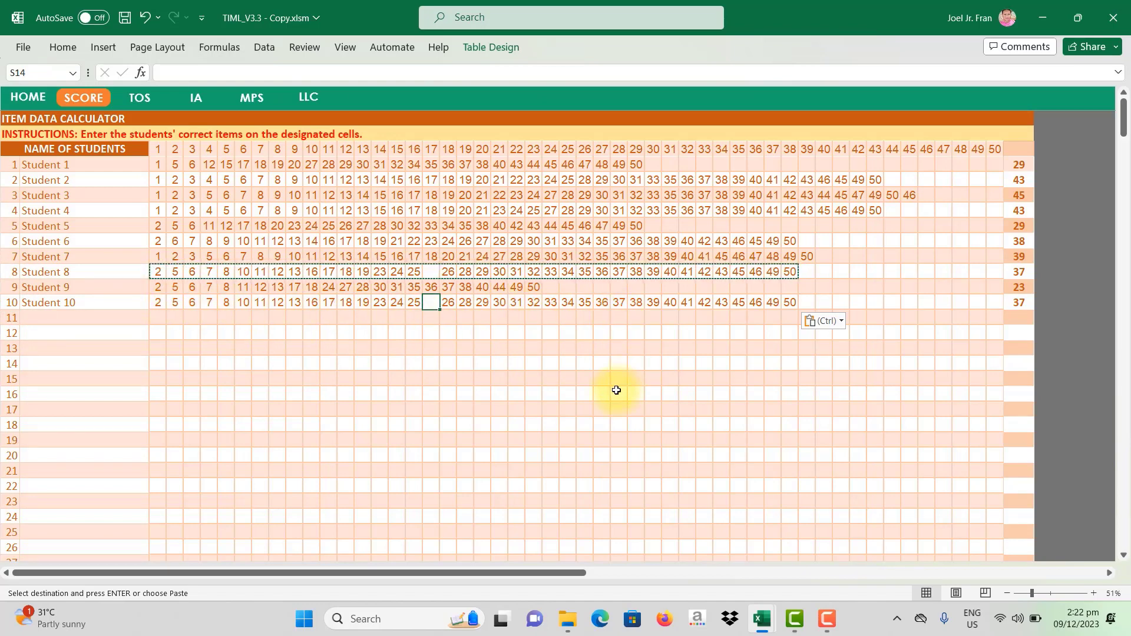
text(1)
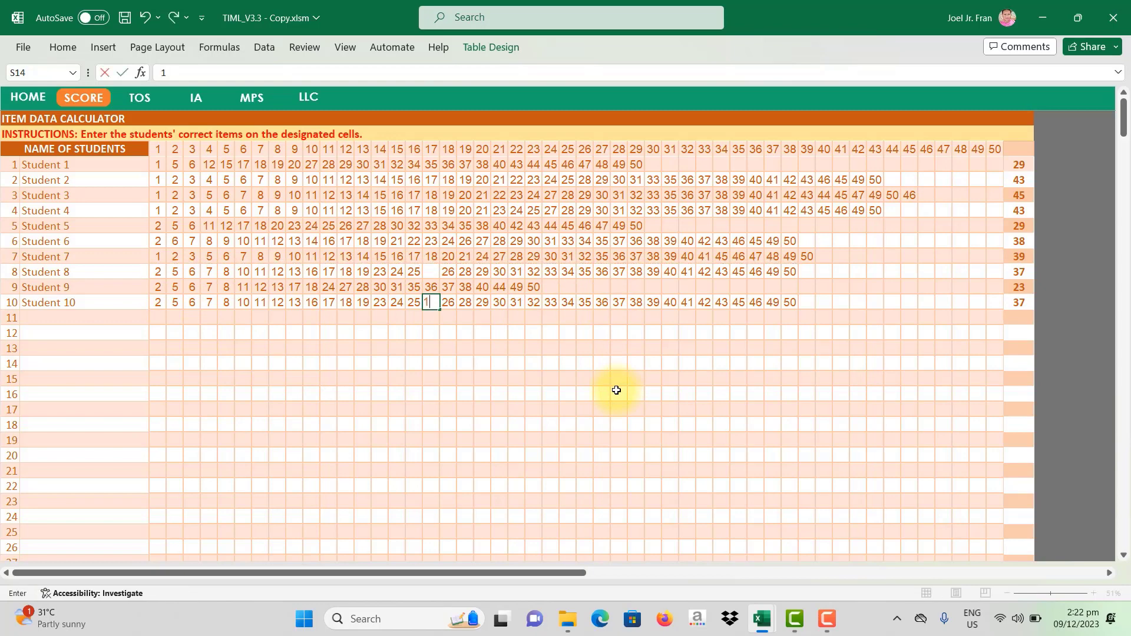
click(436, 299)
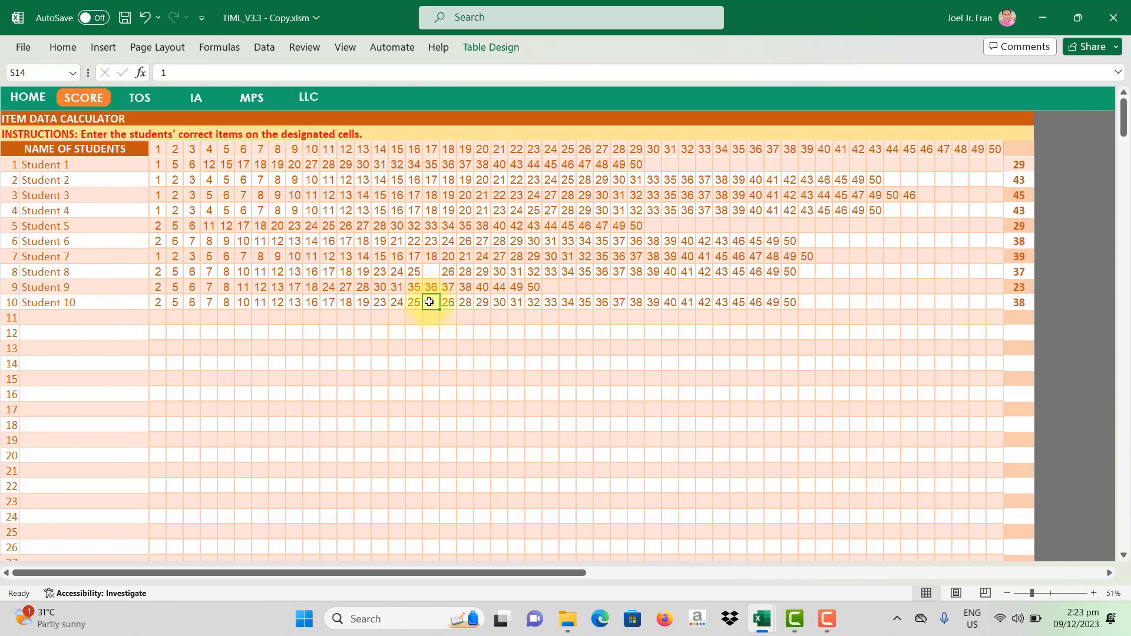
scroll(351, 369, down, 7)
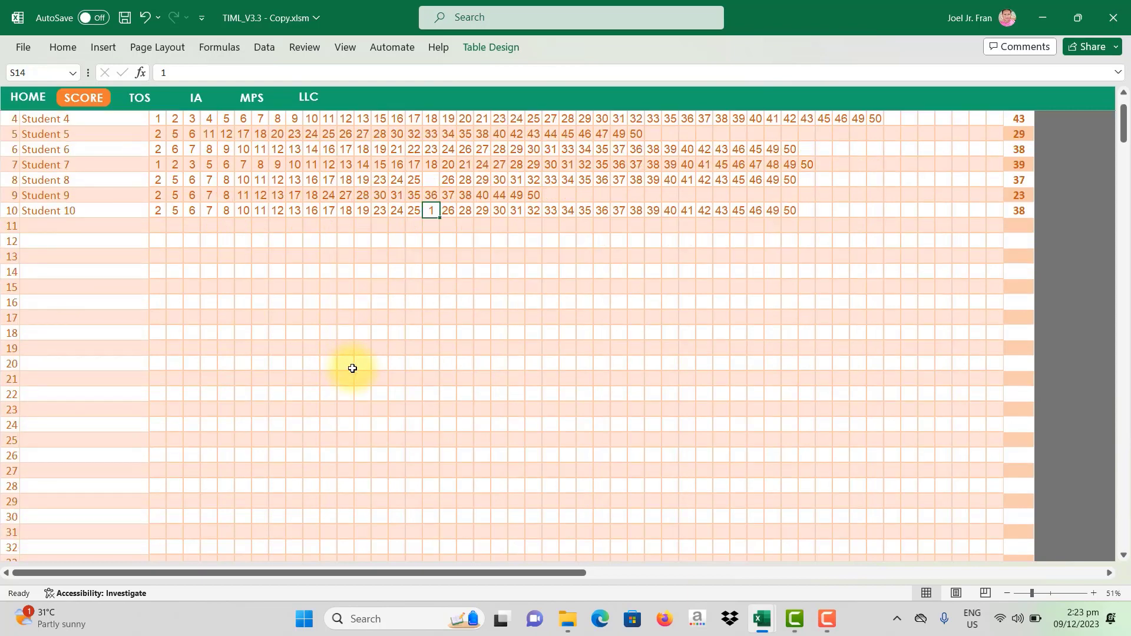
scroll(352, 369, down, 4)
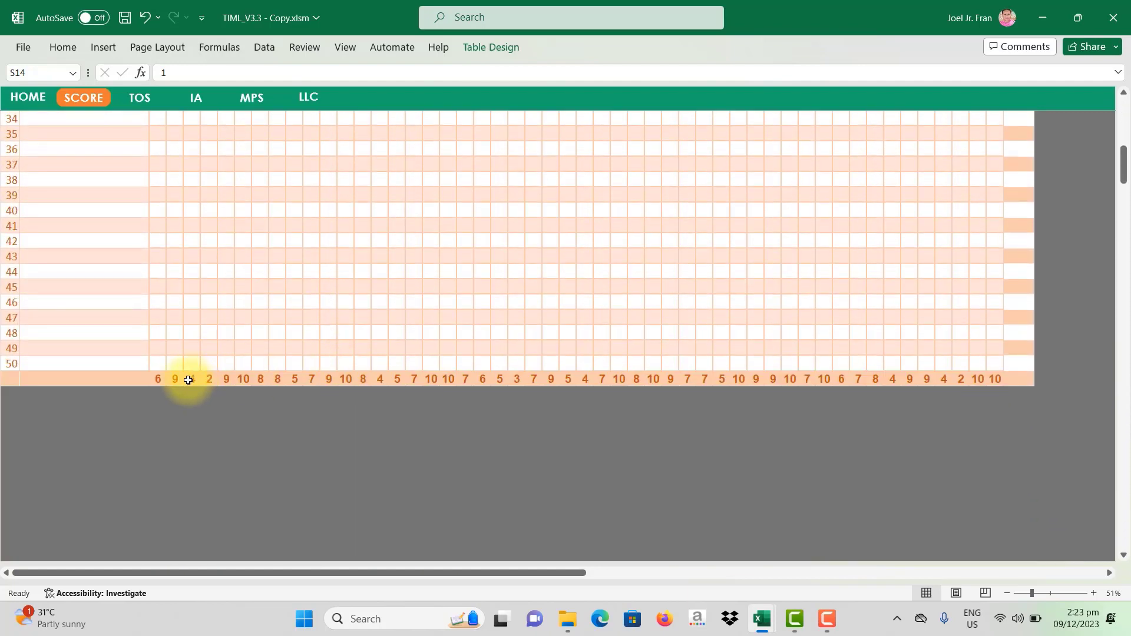
click(157, 381)
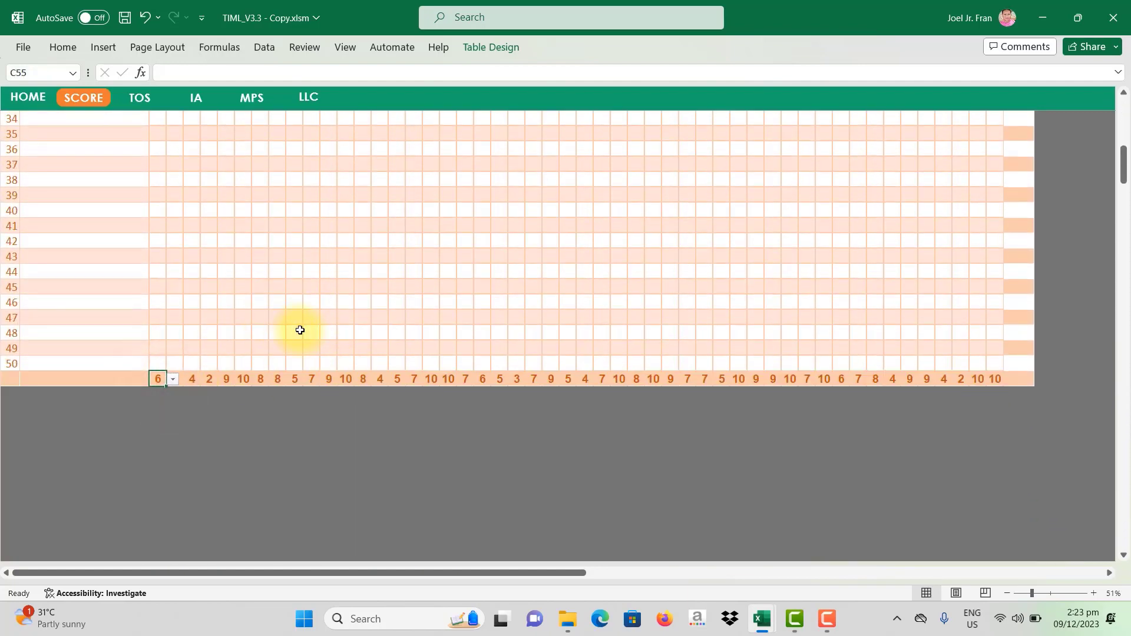
scroll(249, 334, down, 3)
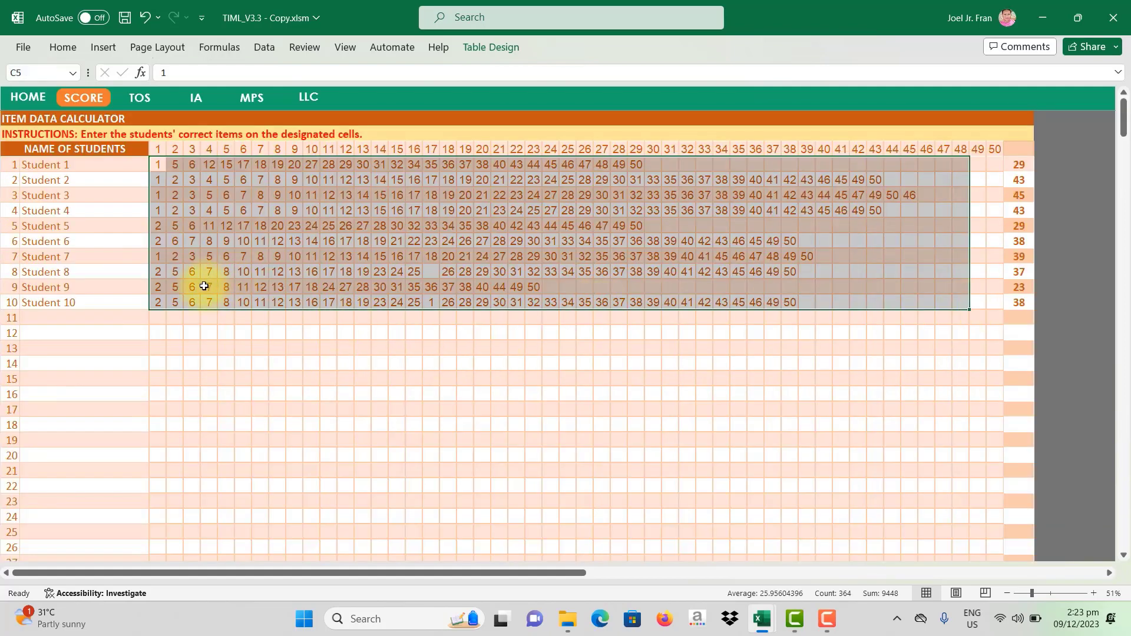
Compare the IA sheet's header details with the HOME sheet entries from Regional Office to Grade & Section, and return to the IA sheet.
click(197, 101)
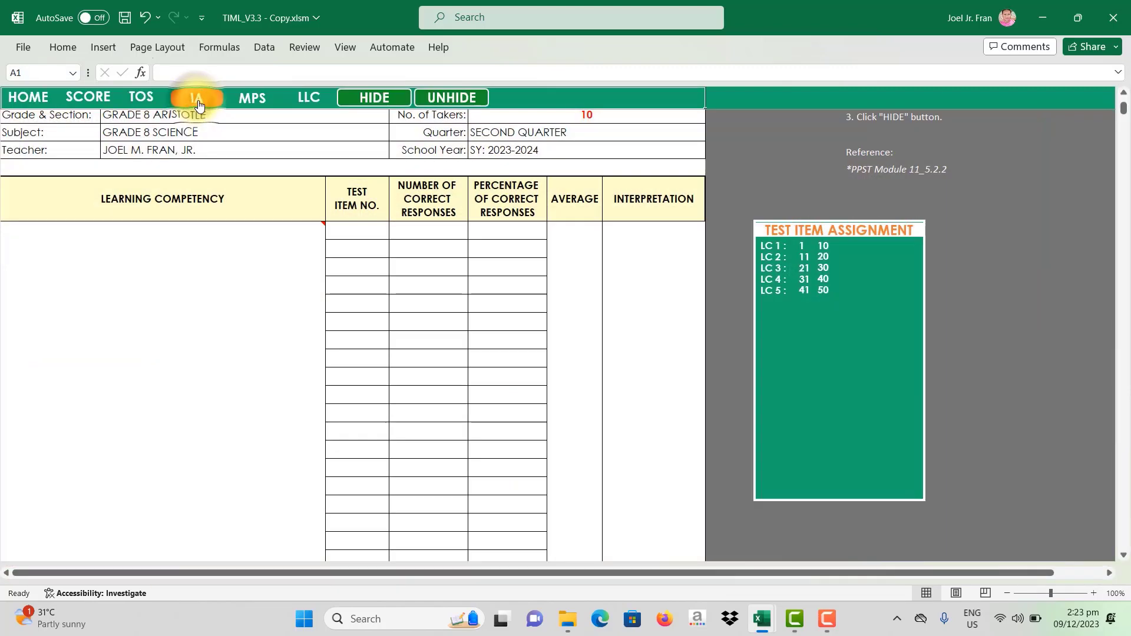
scroll(285, 261, up, 4)
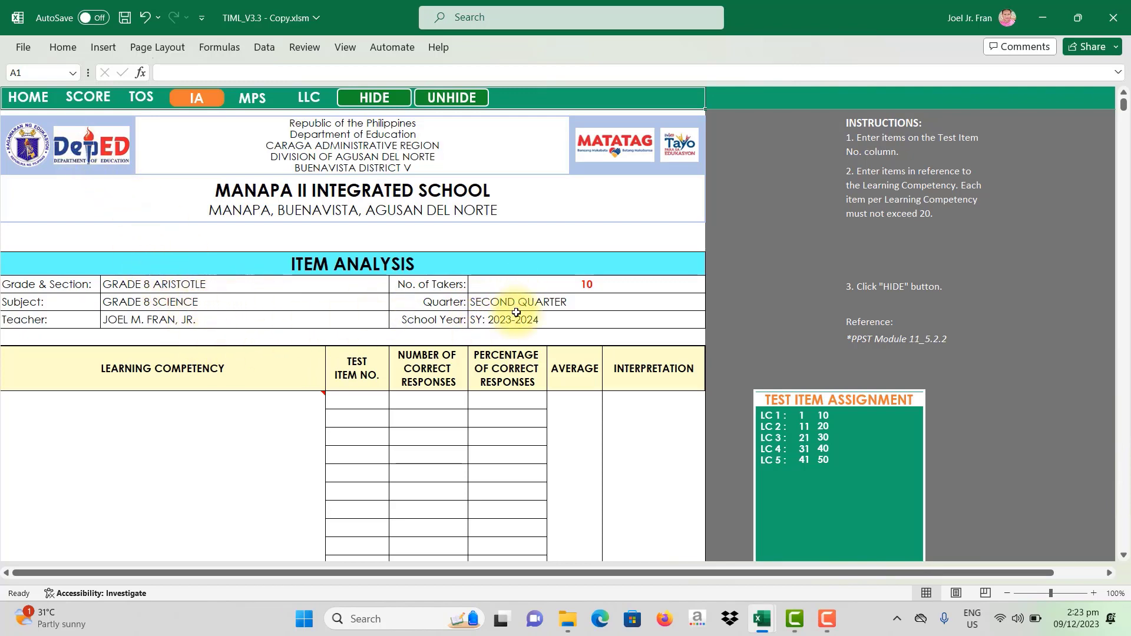
click(29, 99)
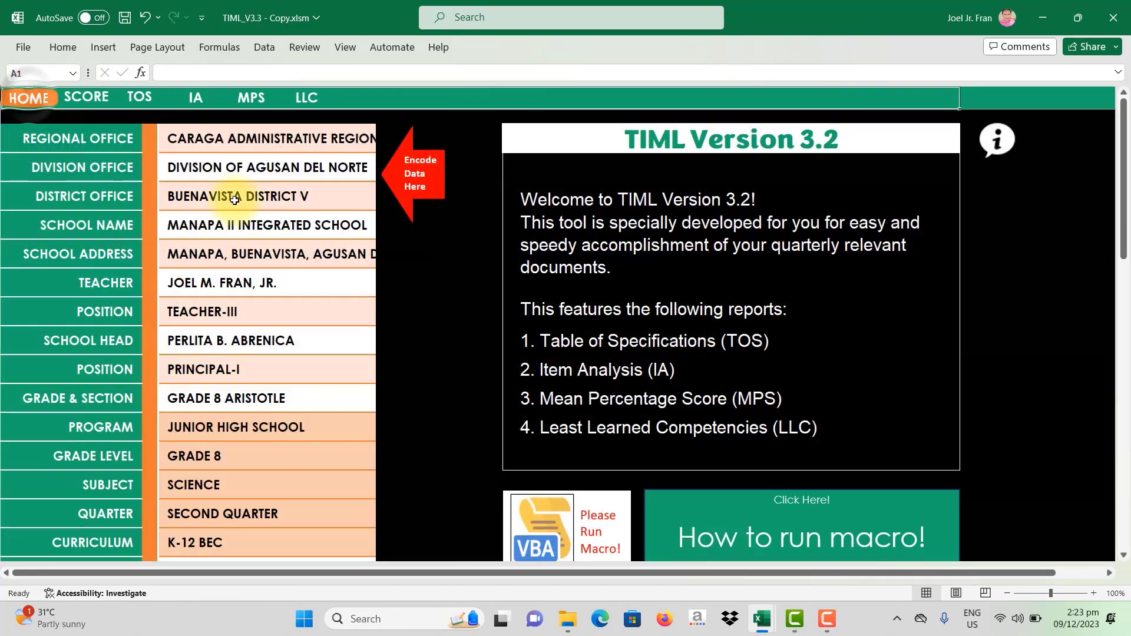
drag(227, 140, 265, 399)
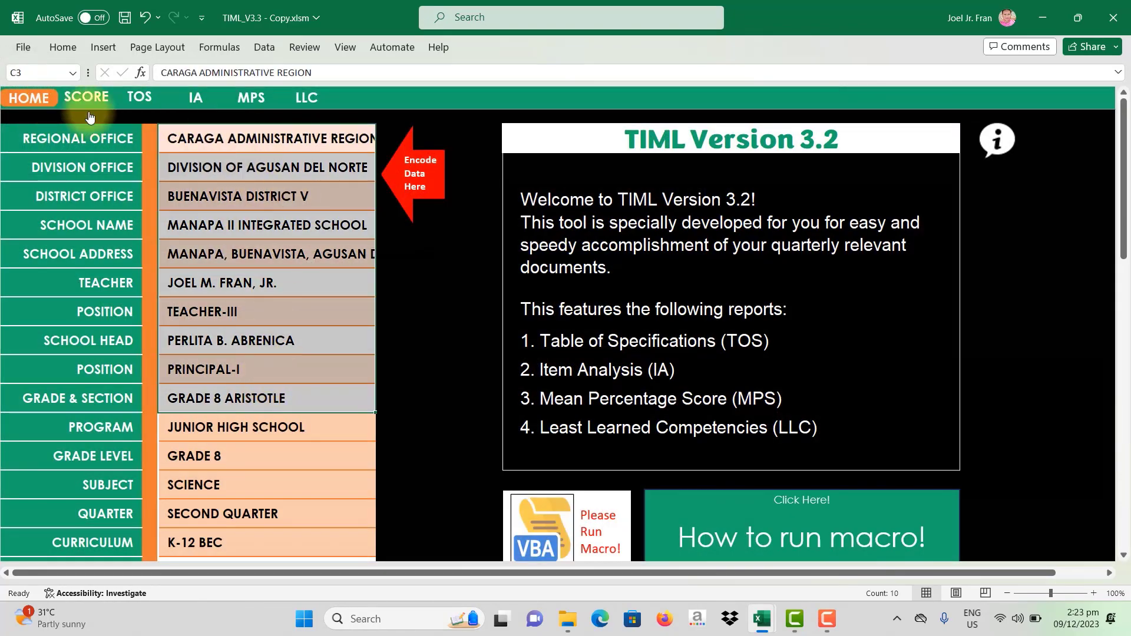
click(195, 100)
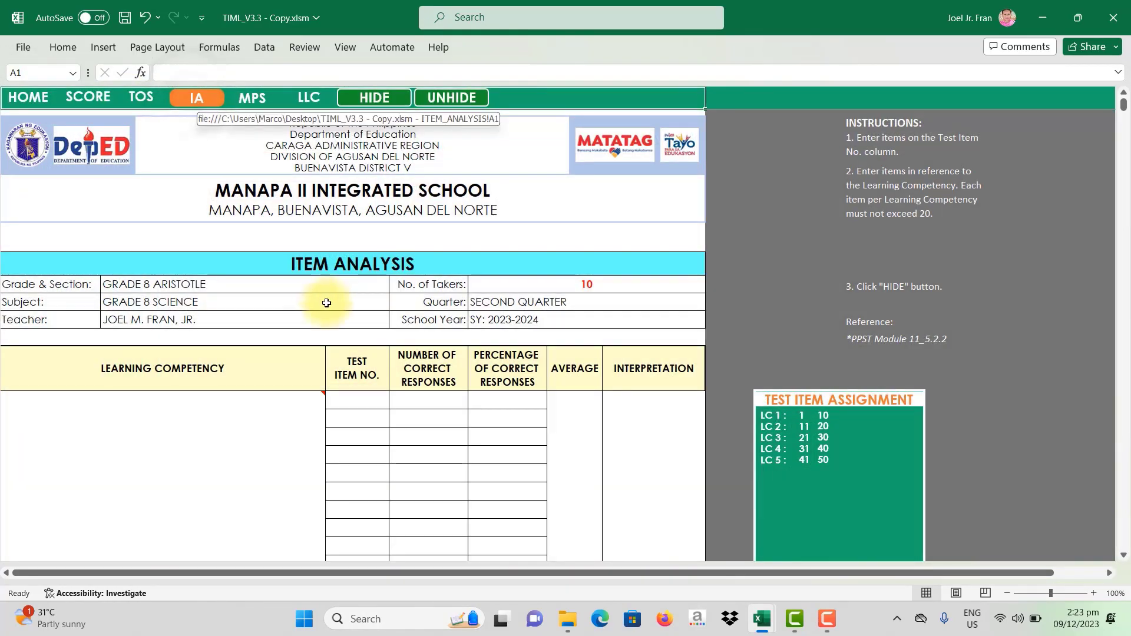
Examine the Learning Competency blocks on the IA sheet, checking the notes that number the first and third competencies.
scroll(318, 302, down, 4)
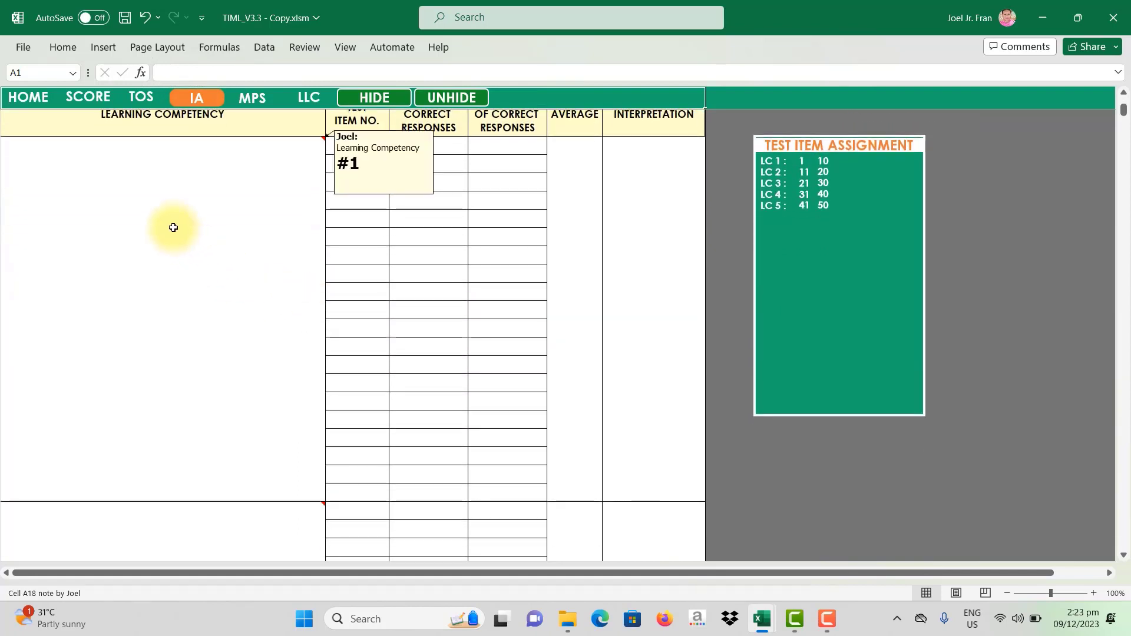
scroll(141, 188, up, 1)
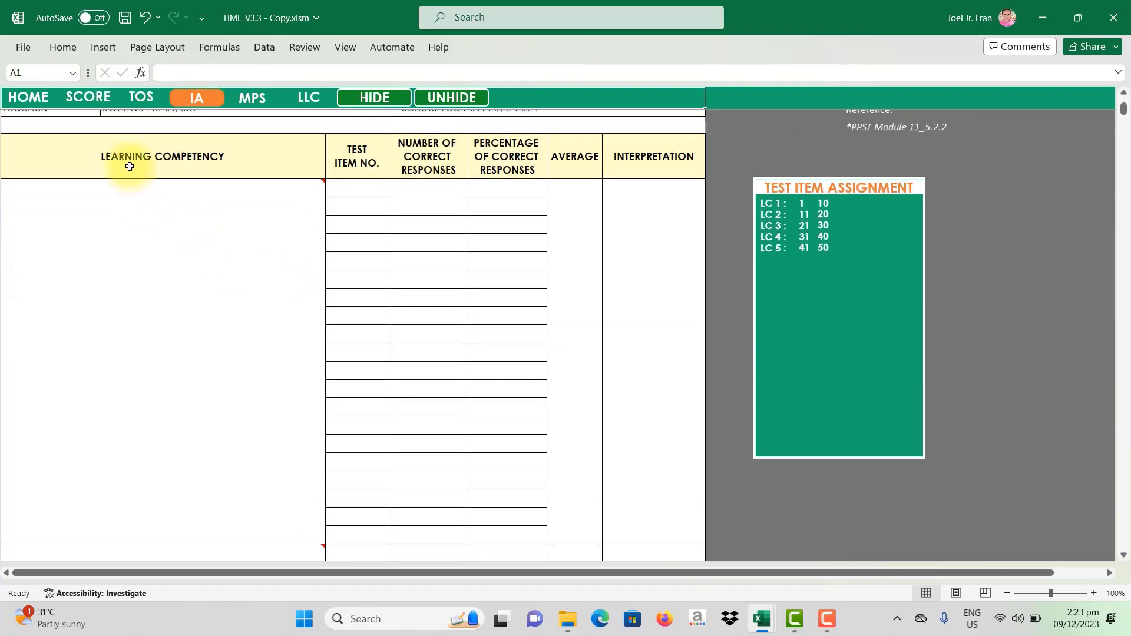
scroll(181, 196, down, 1)
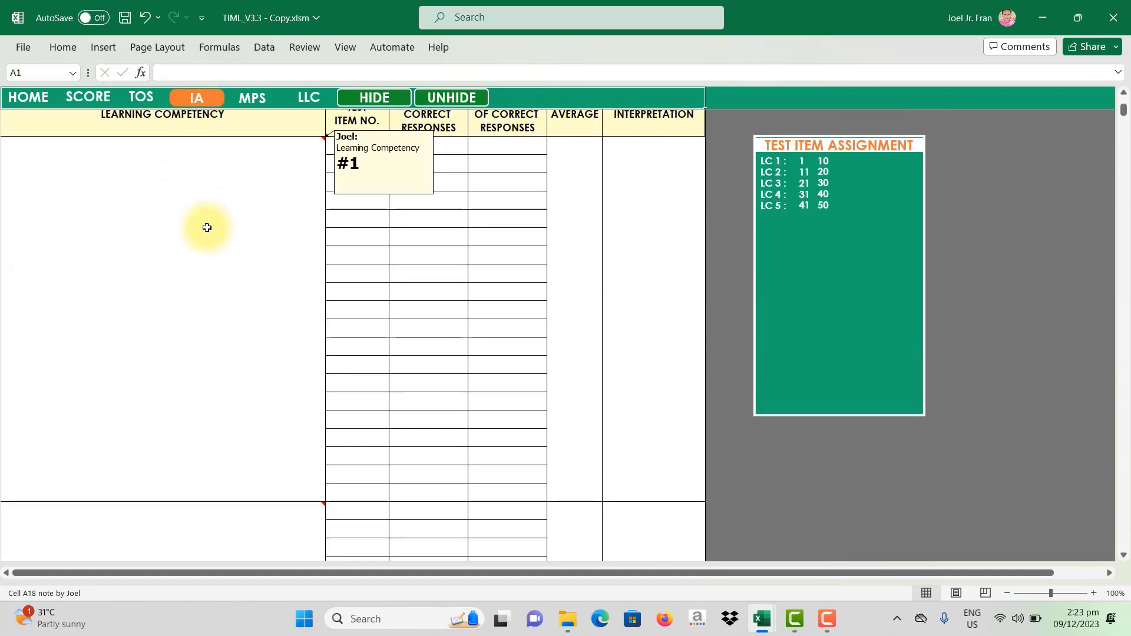
scroll(251, 235, down, 3)
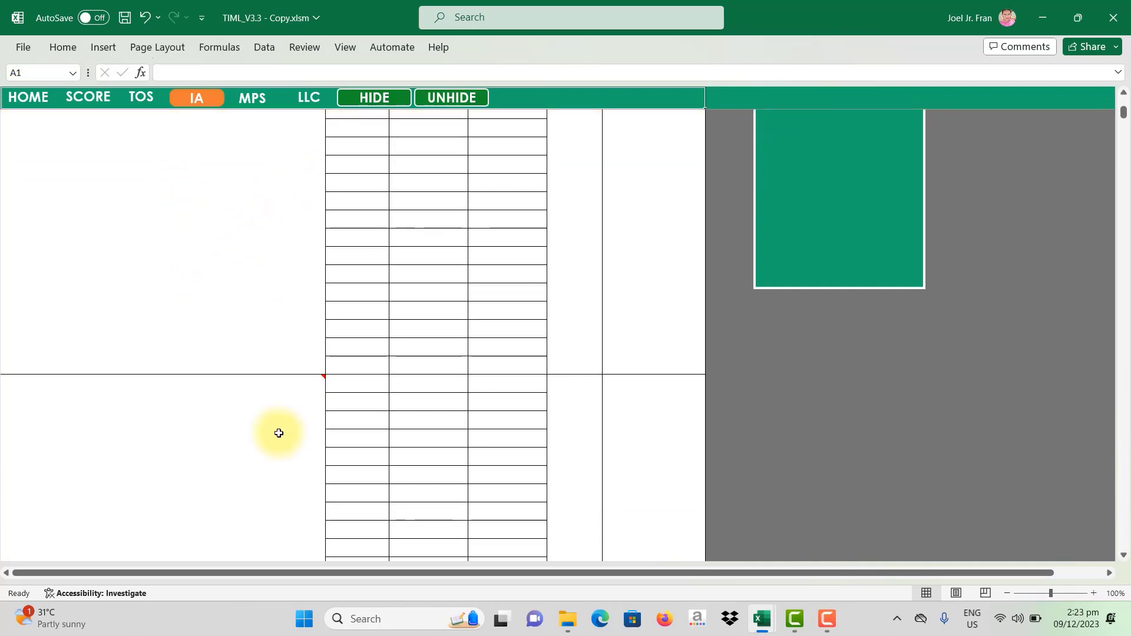
scroll(254, 448, down, 8)
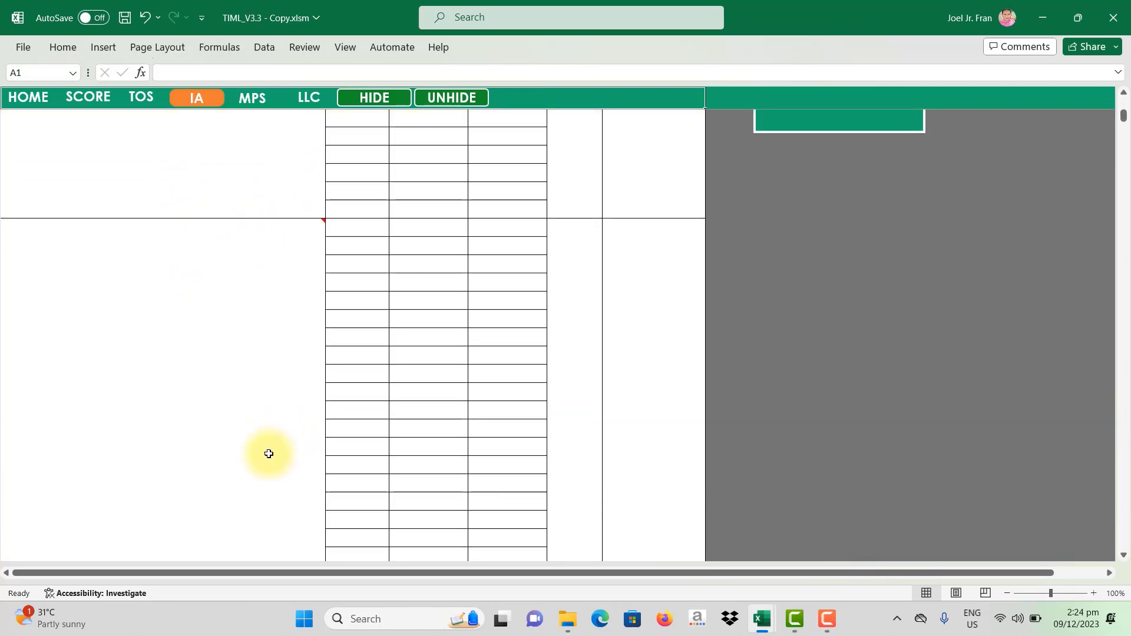
scroll(256, 457, down, 2)
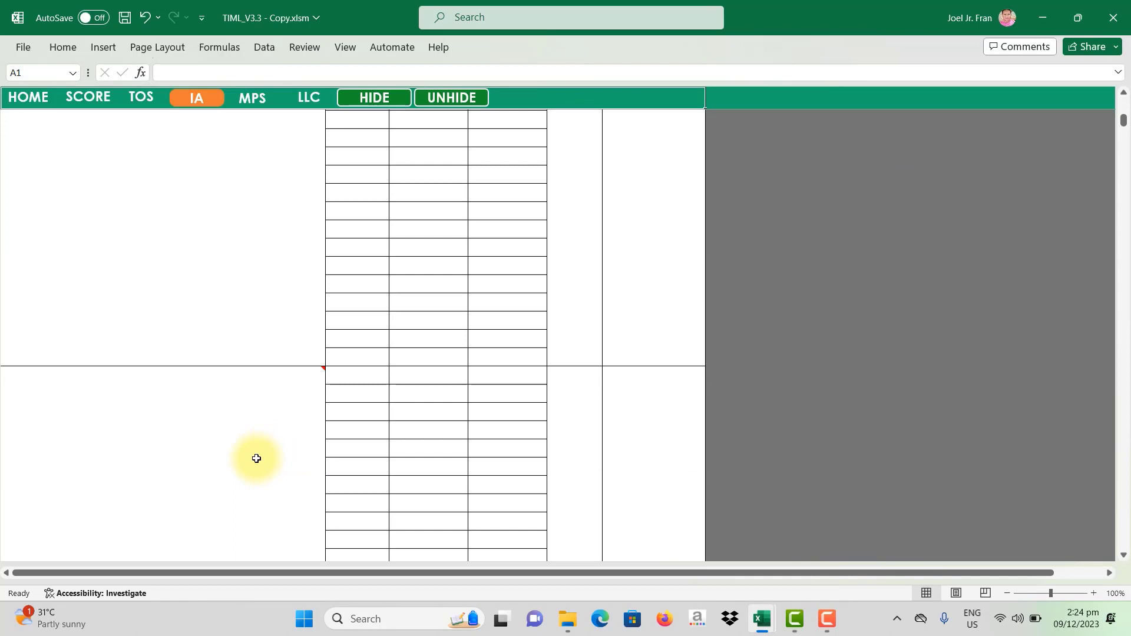
click(248, 425)
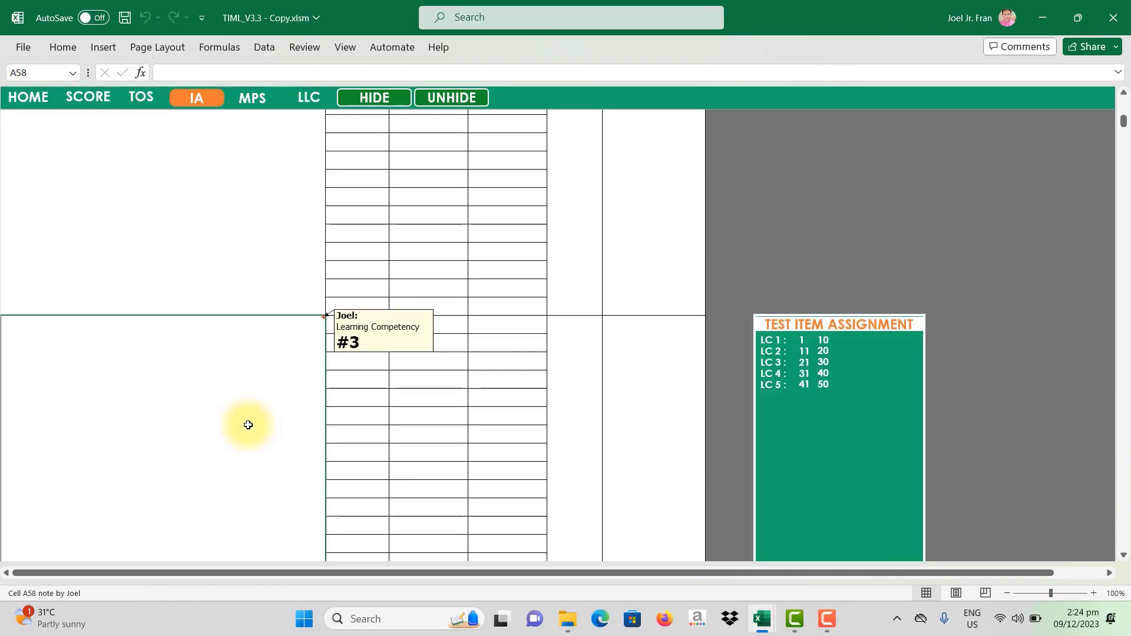
scroll(248, 425, up, 8)
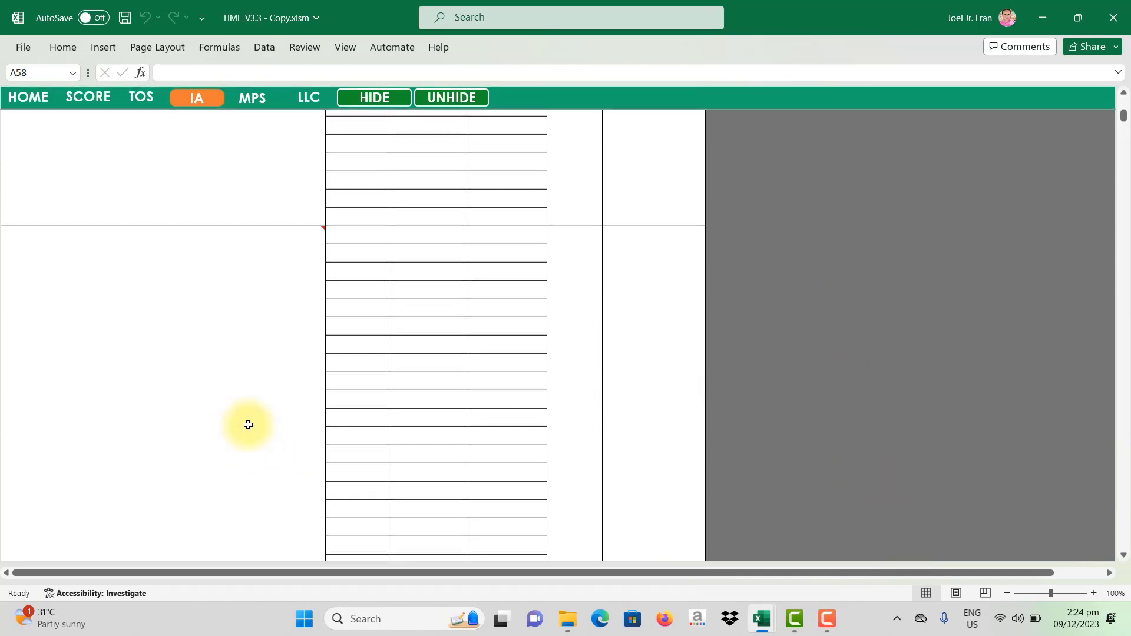
scroll(248, 425, up, 4)
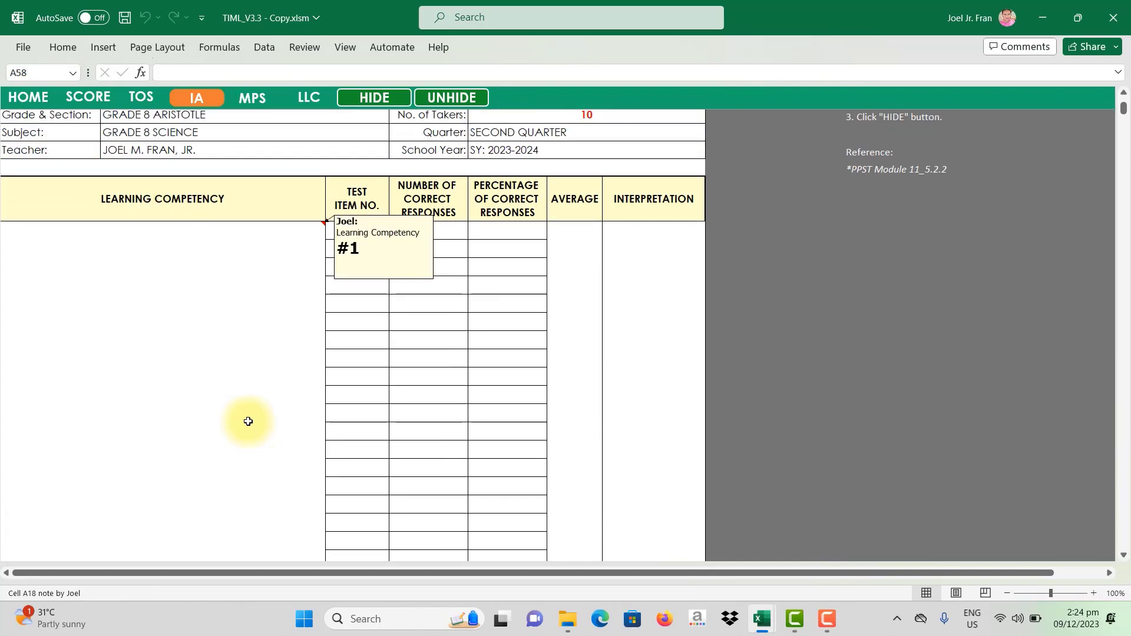
click(228, 379)
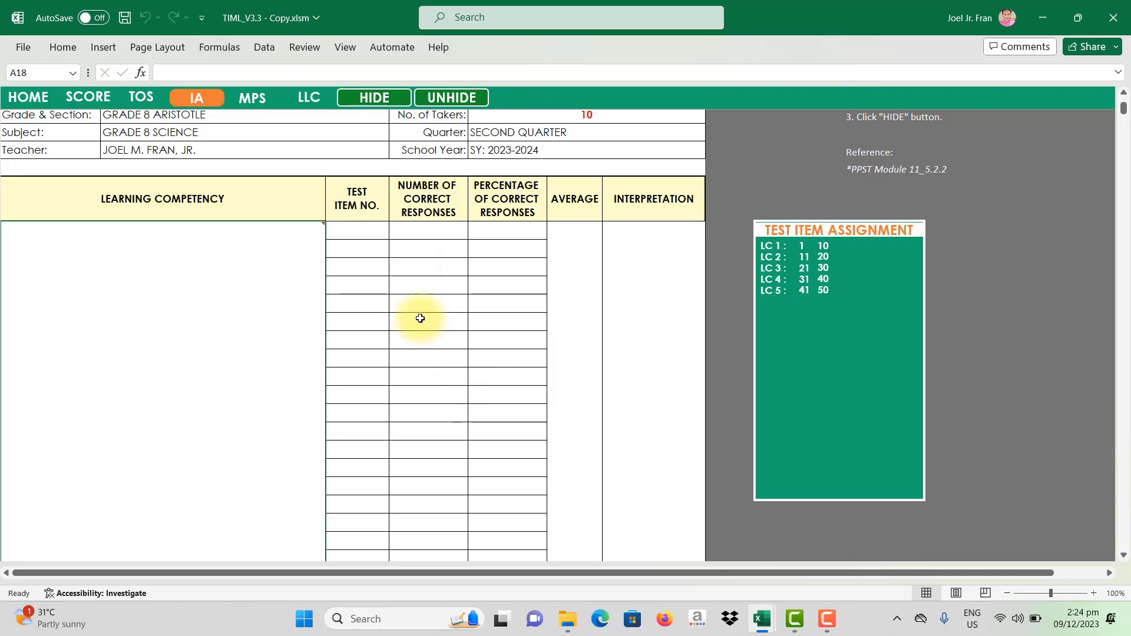
Examine the item analysis columns and the 20 Test Item No. cells assigned to Learning Competency #1.
scroll(419, 300, up, 1)
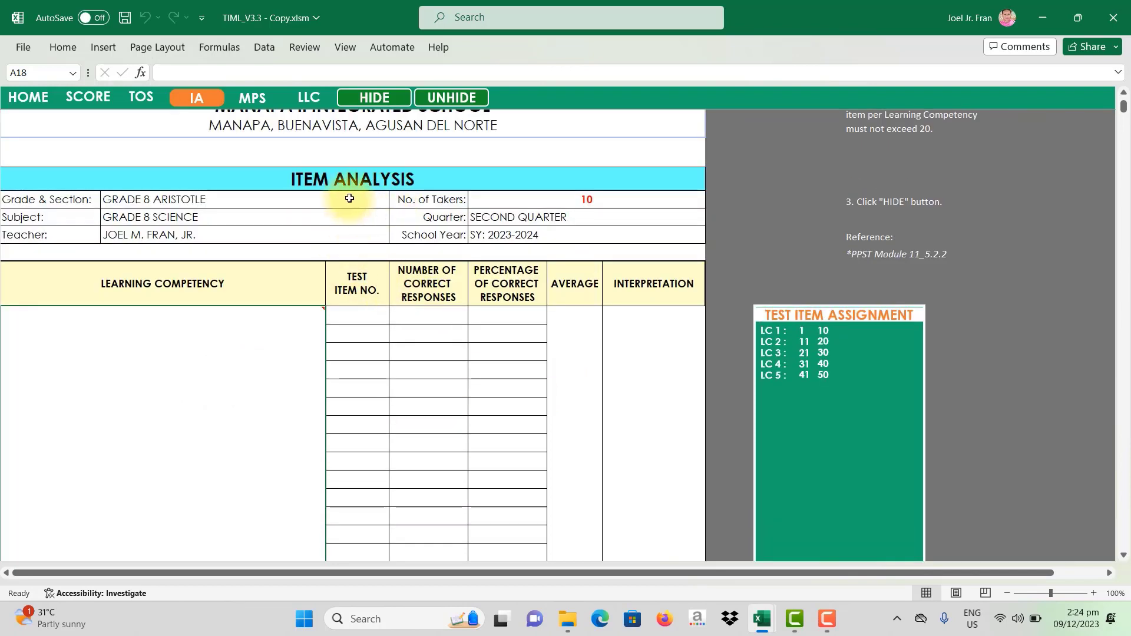
scroll(525, 339, down, 1)
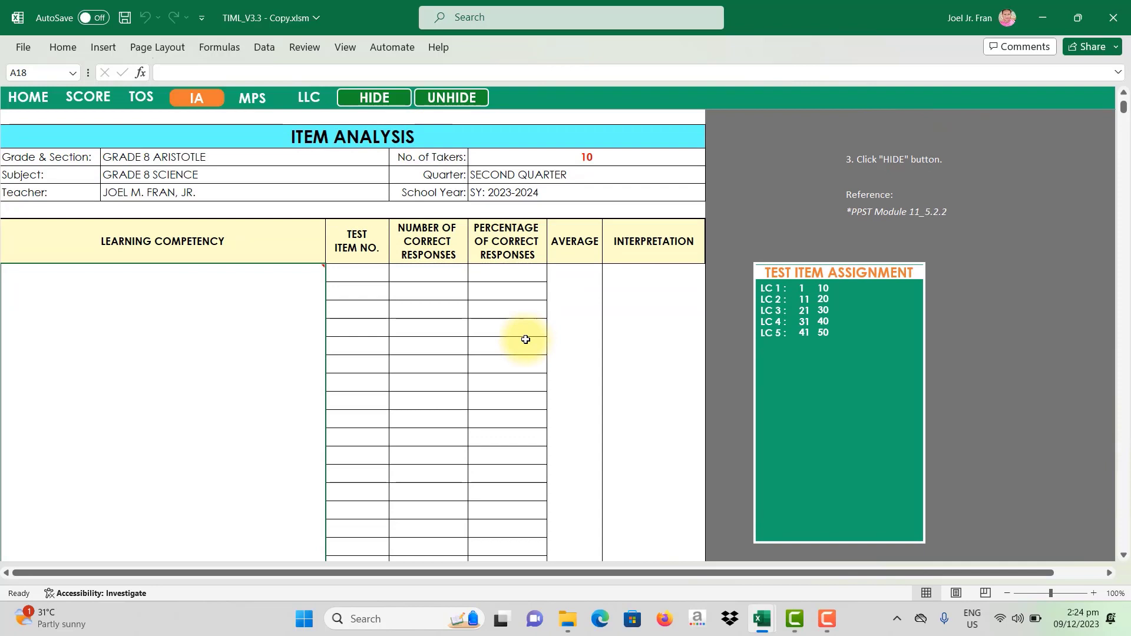
scroll(376, 301, down, 1)
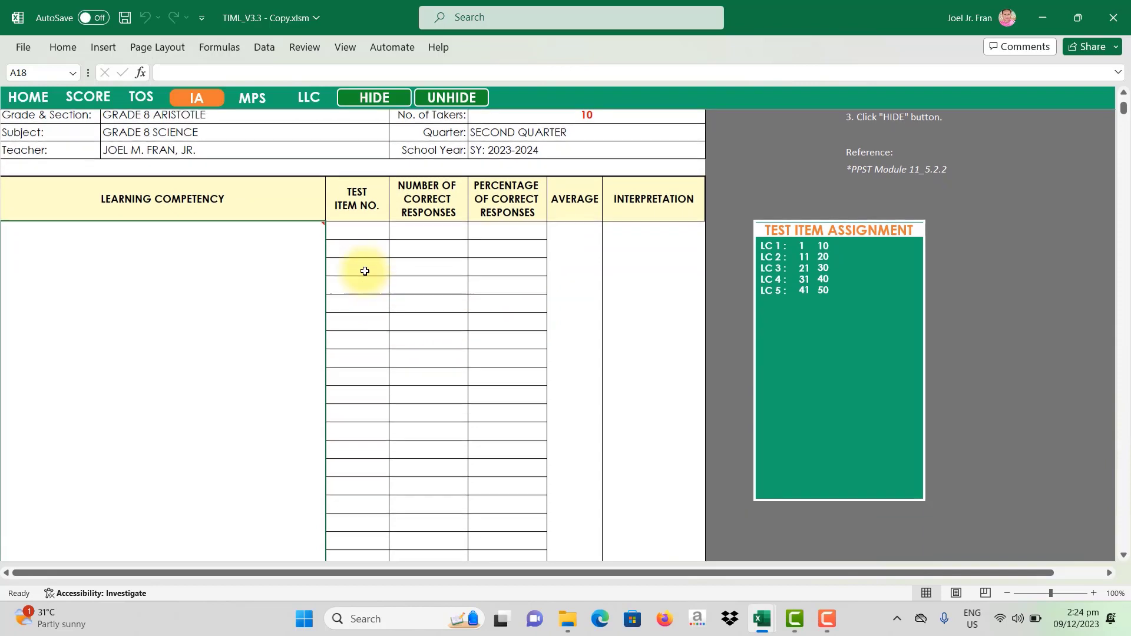
click(355, 229)
drag(355, 230, 352, 498)
scroll(505, 372, up, 2)
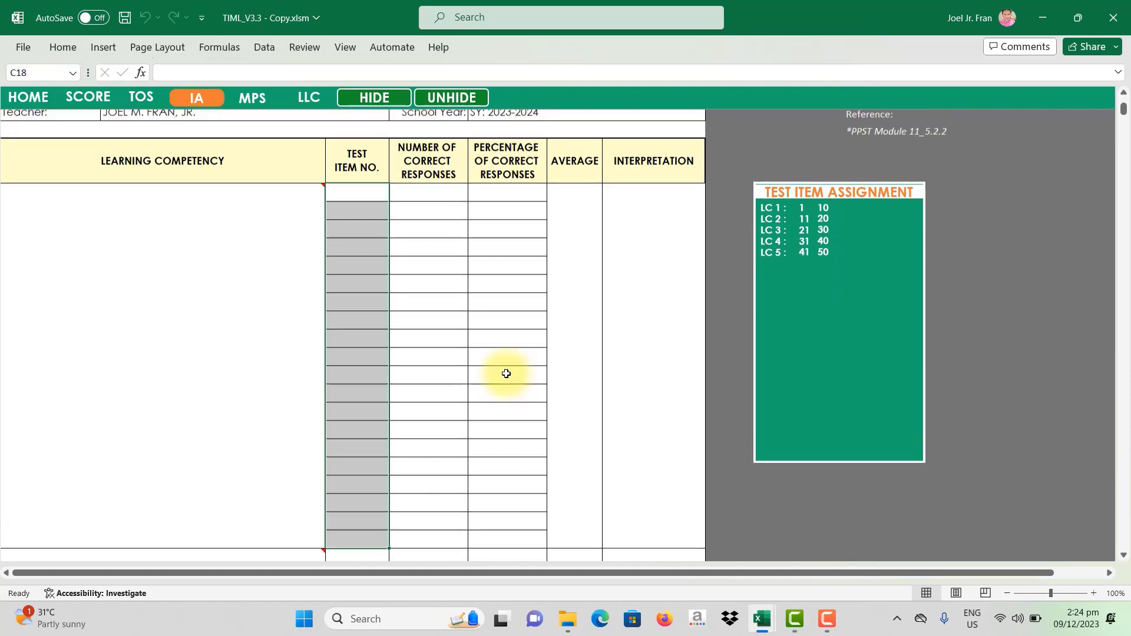
scroll(194, 300, down, 1)
click(194, 300)
scroll(189, 286, down, 2)
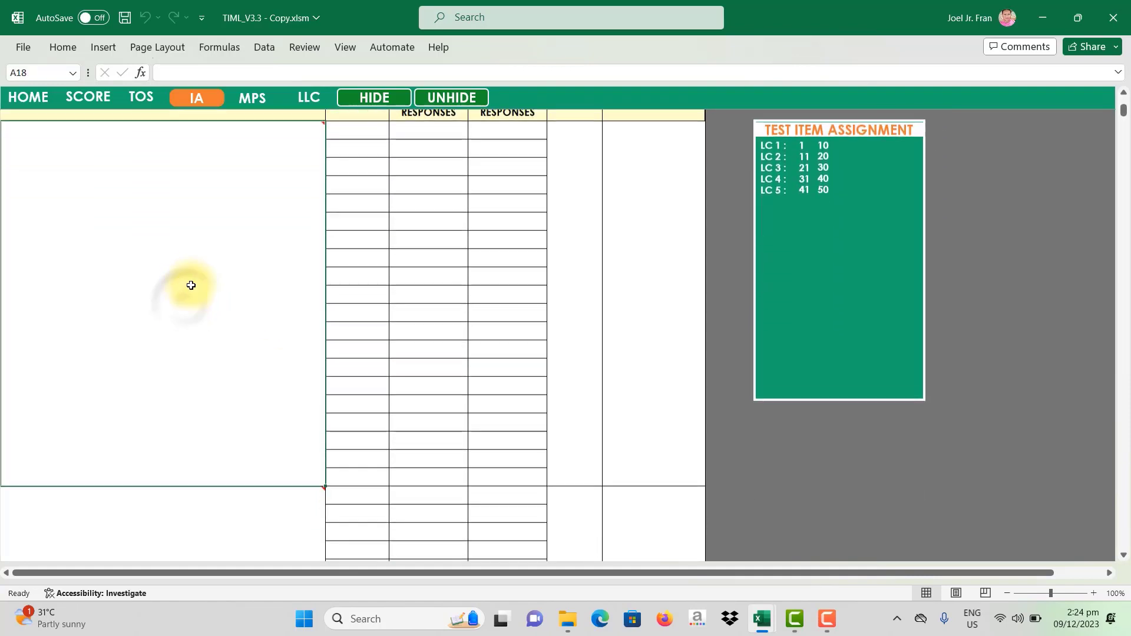
scroll(207, 269, up, 1)
scroll(207, 269, up, 1)
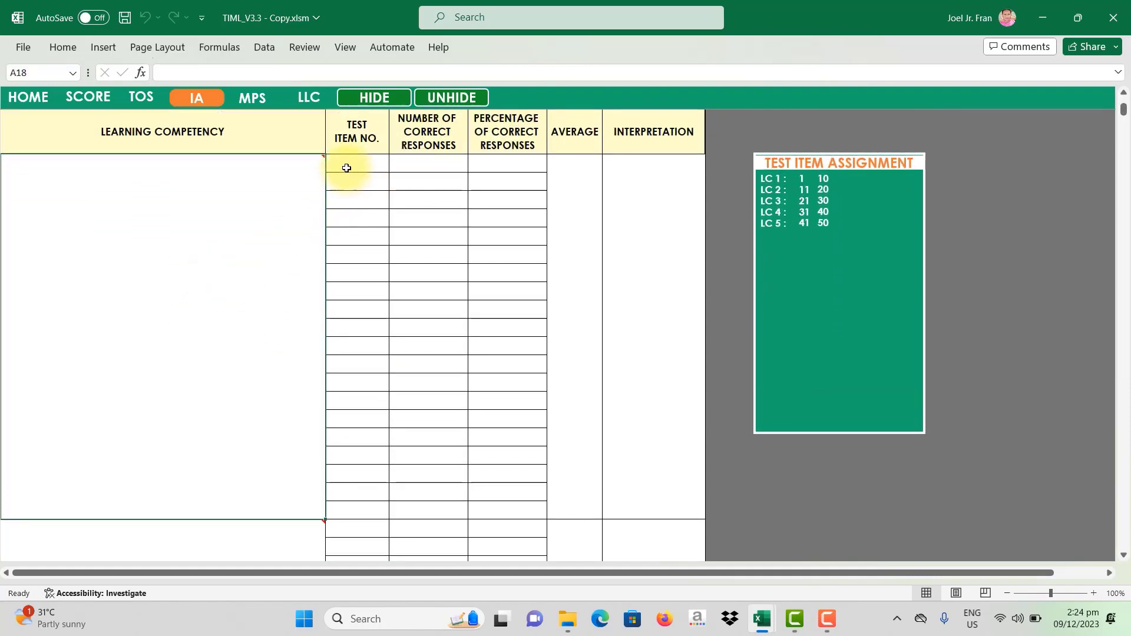
drag(346, 167, 363, 502)
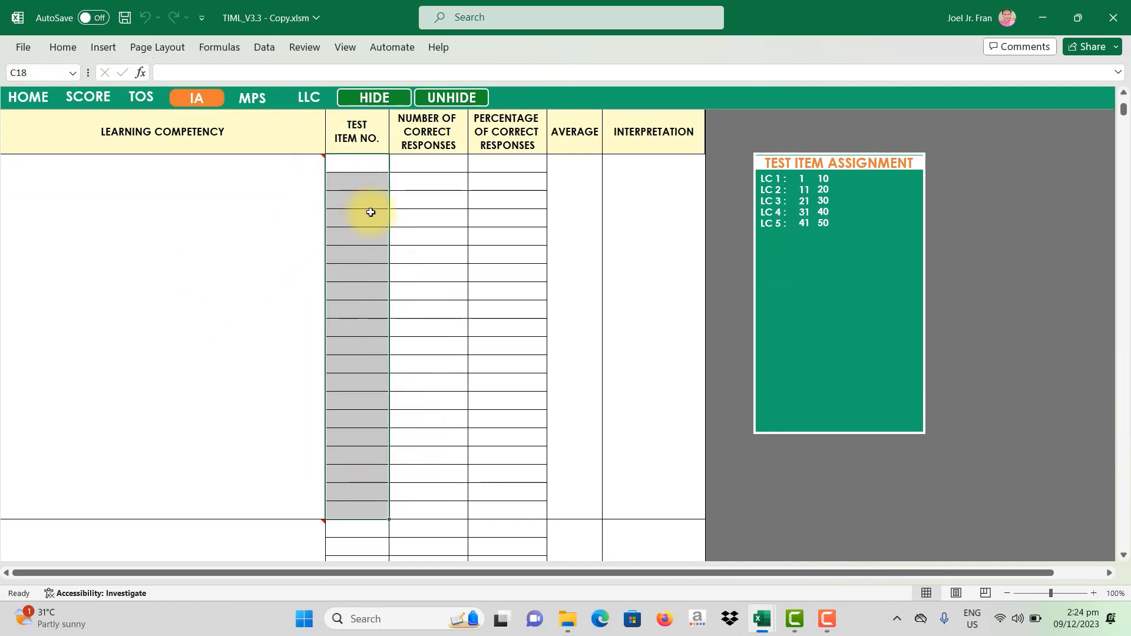
drag(352, 166, 373, 505)
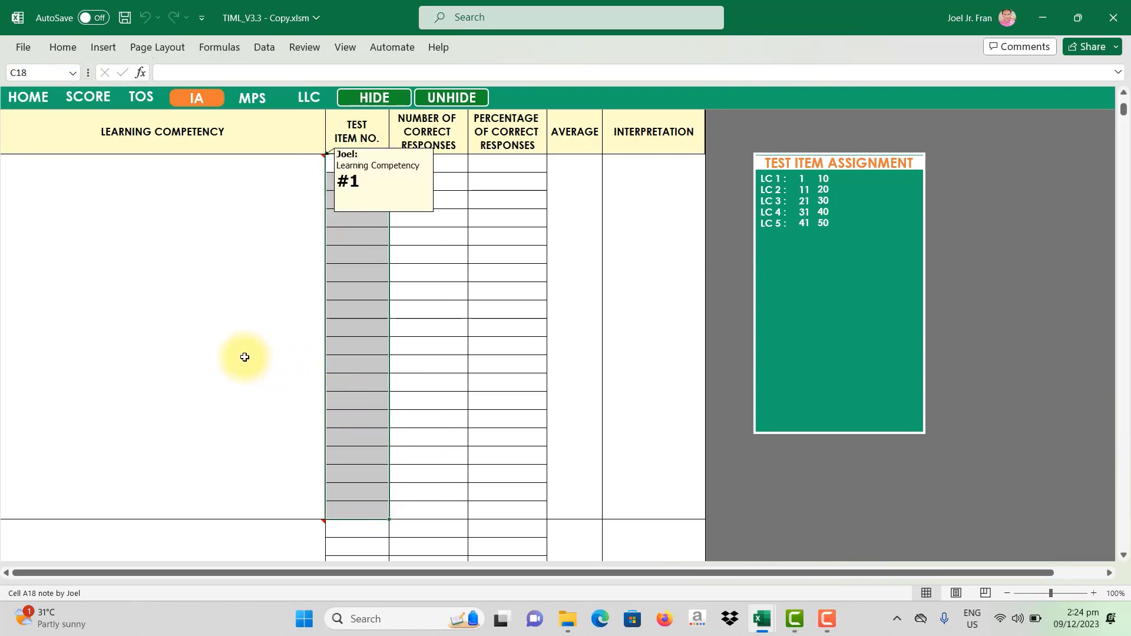
scroll(330, 357, up, 2)
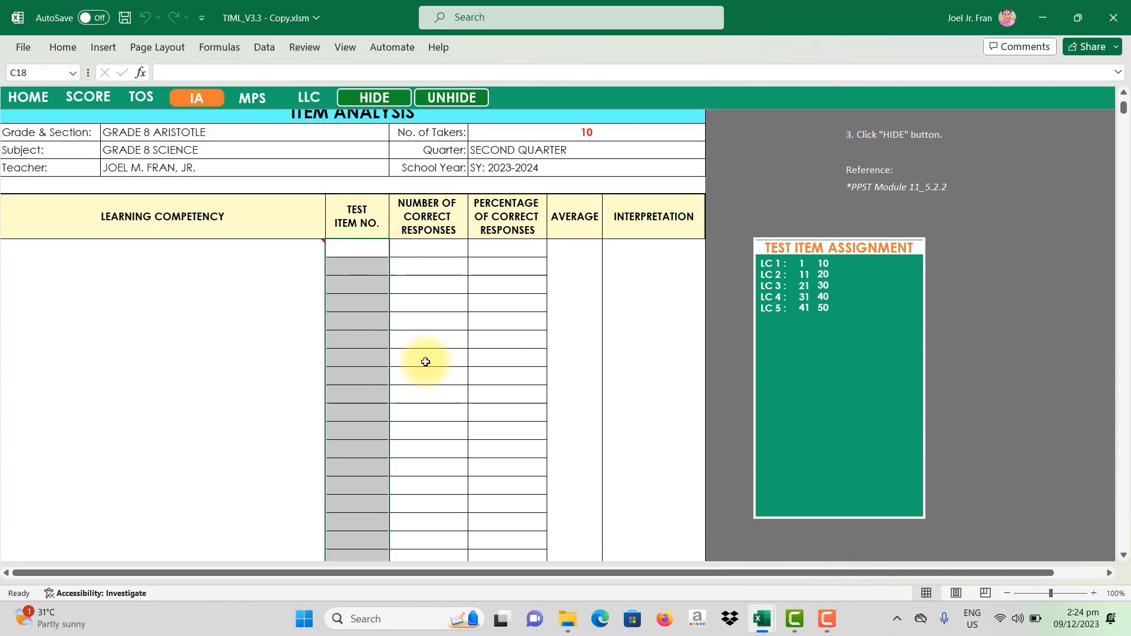
Enter test item numbers 1 to 10 in consecutive Test Item No. cells of Learning Competency #1, starting at C18.
scroll(415, 362, down, 1)
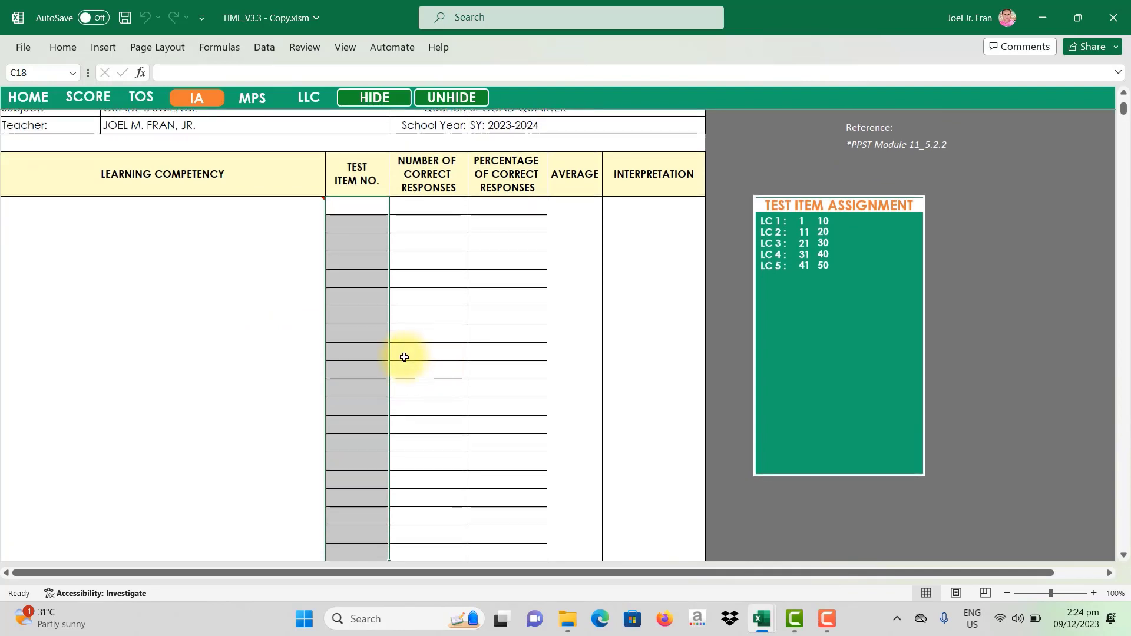
scroll(391, 354, down, 1)
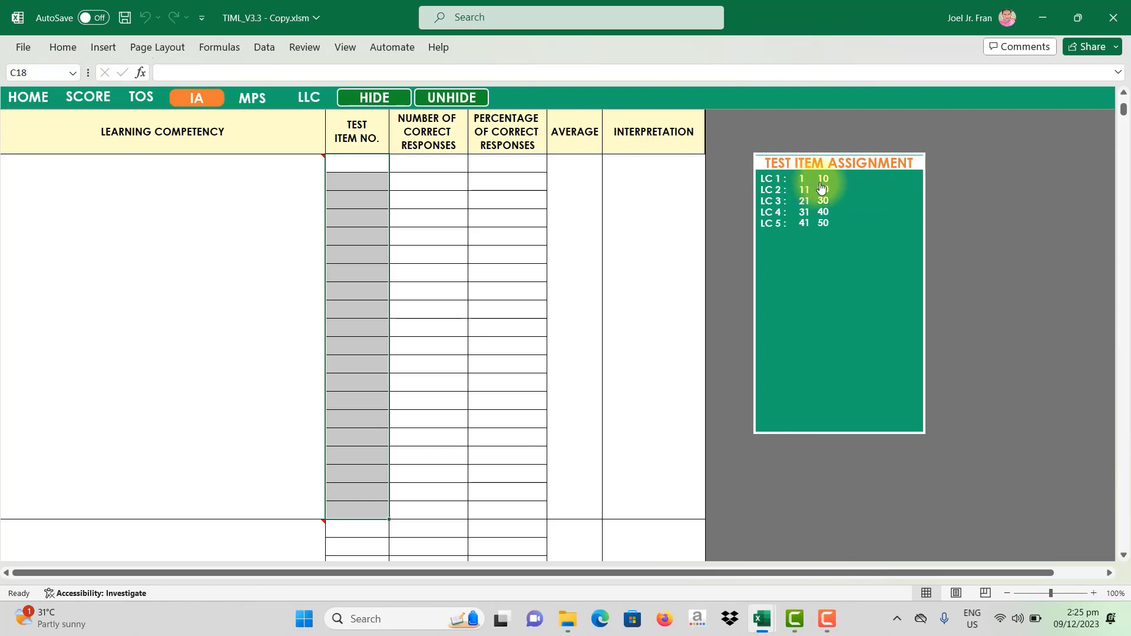
click(356, 163)
text(1)
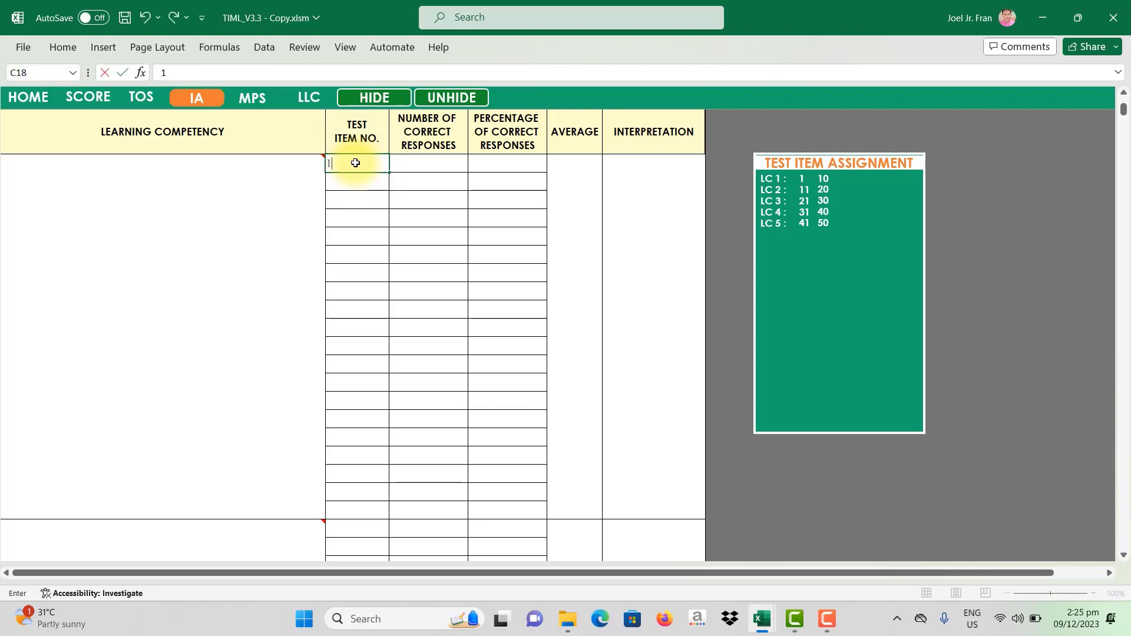
key(Return)
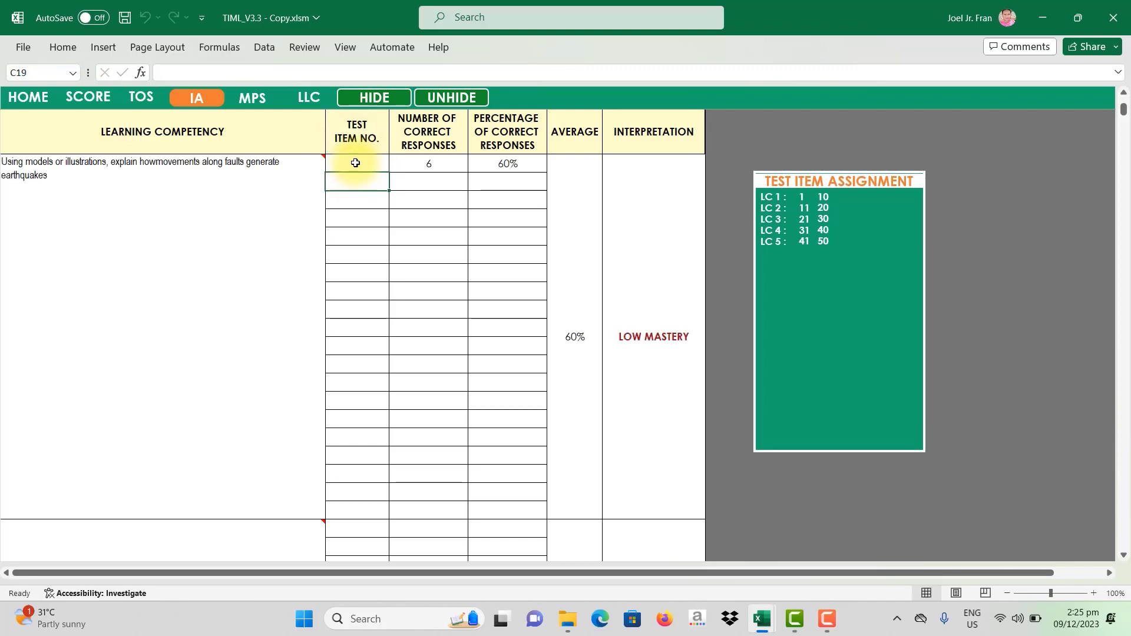
text(2)
key(Return)
text(3)
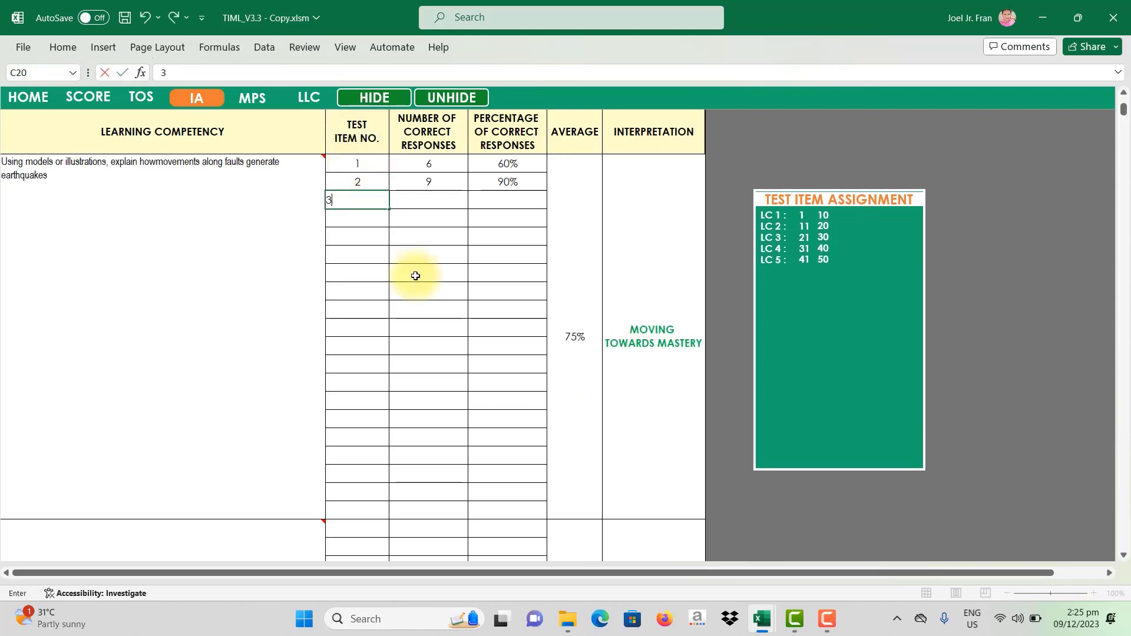
key(Return)
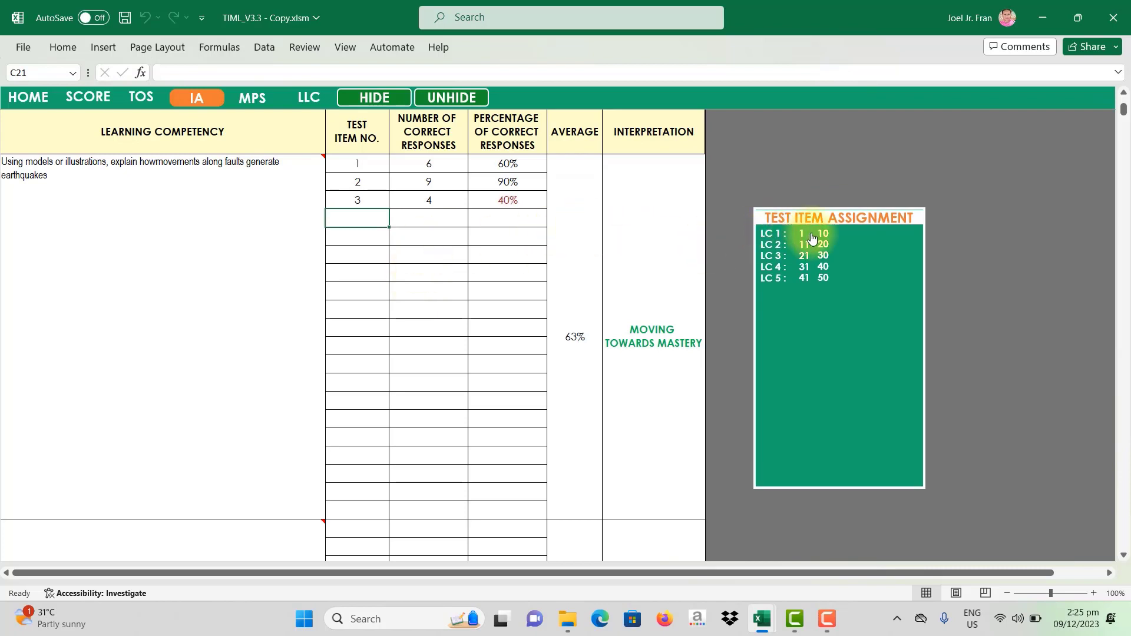
text(4)
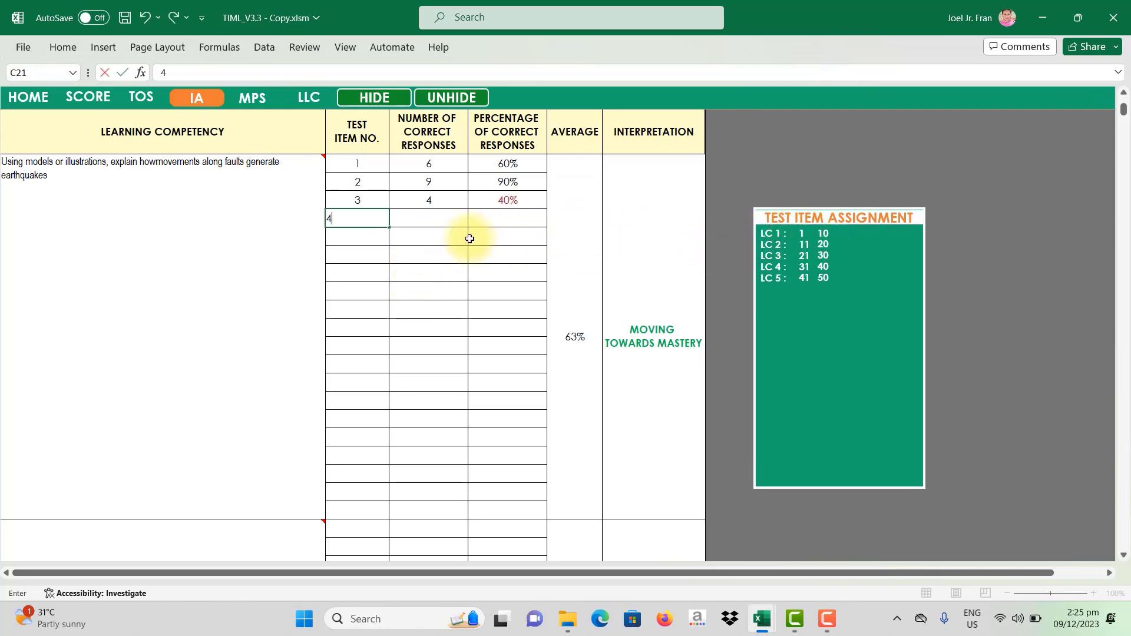
key(Return)
text(5)
text(6)
key(Return)
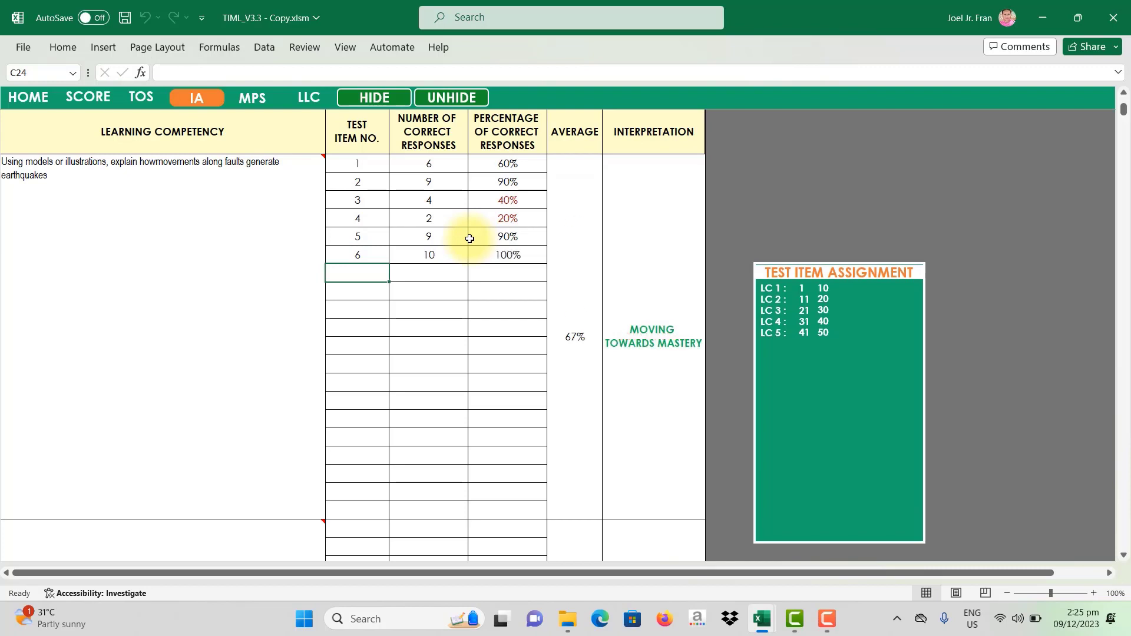
text(7)
key(Return)
text(8)
key(Return)
text(9)
key(Return)
text(10)
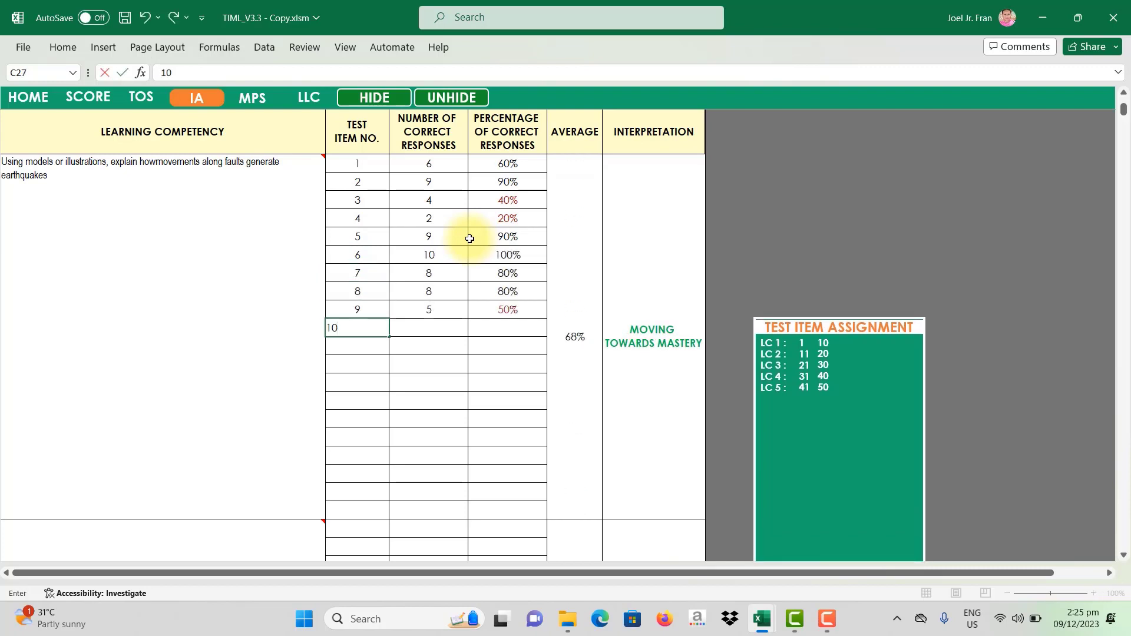
key(Return)
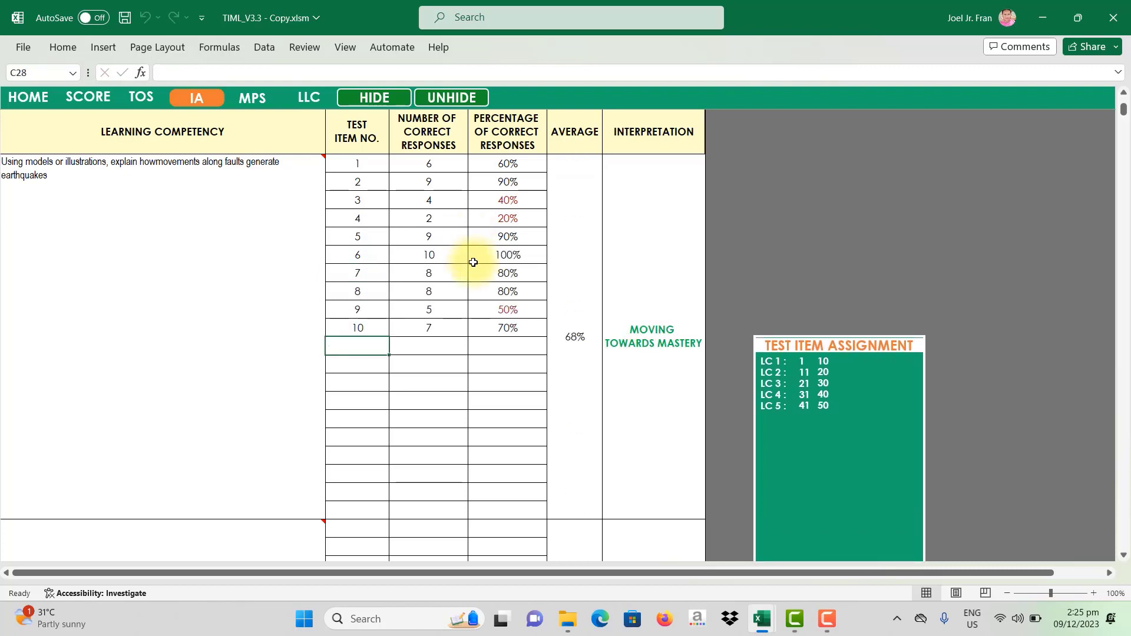
Enter 11 in the first Test Item No. cell of Learning Competency #2, C38.
scroll(470, 259, down, 1)
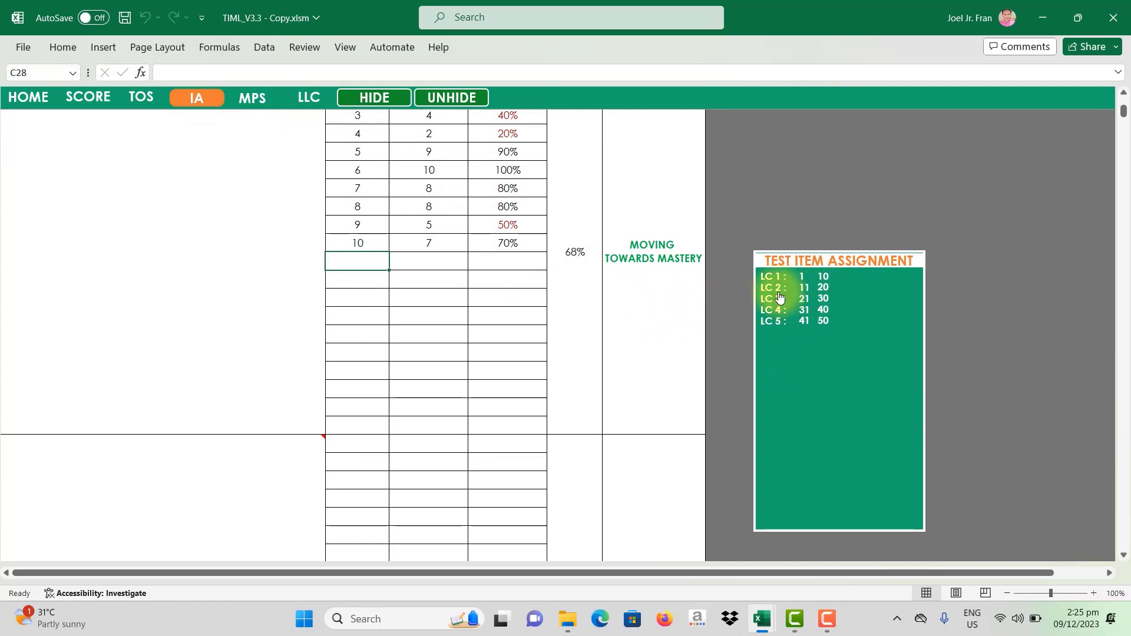
scroll(492, 374, down, 3)
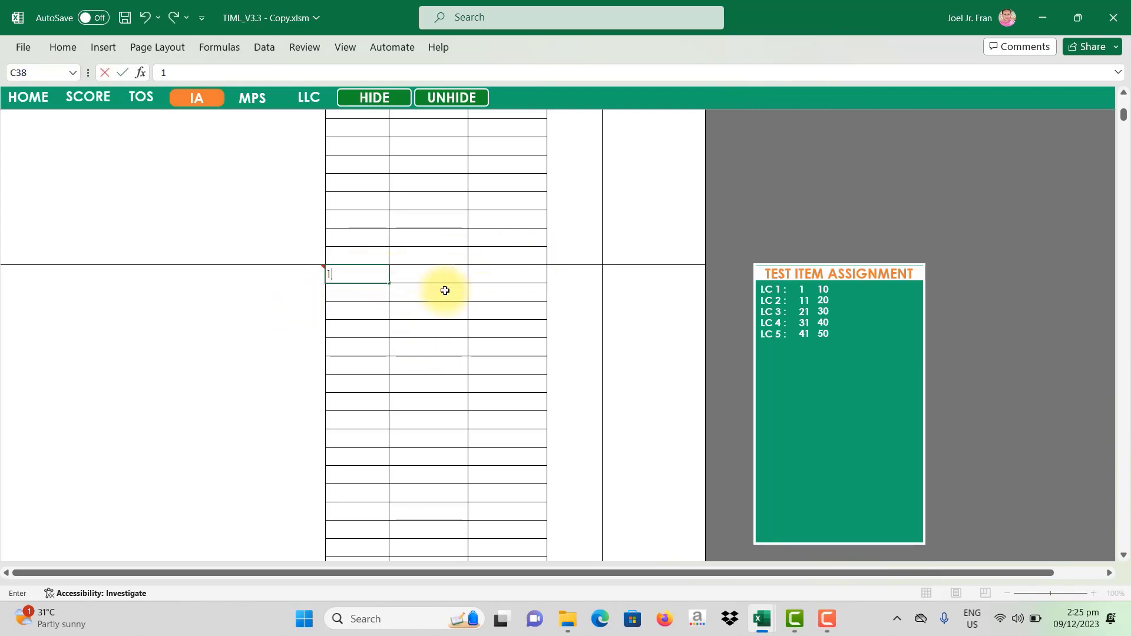
text(1)
key(Return)
scroll(398, 272, up, 2)
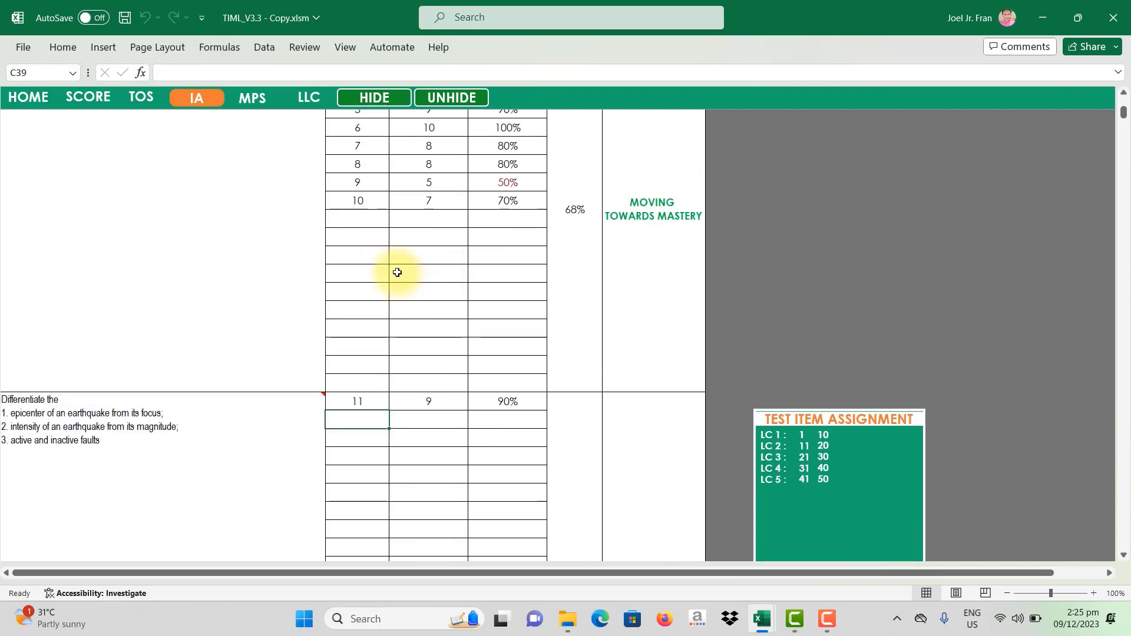
Try item number 11 in the blank cell below 10 in Learning Competency #1's block, and clear it again.
click(361, 219)
text(11)
key(Return)
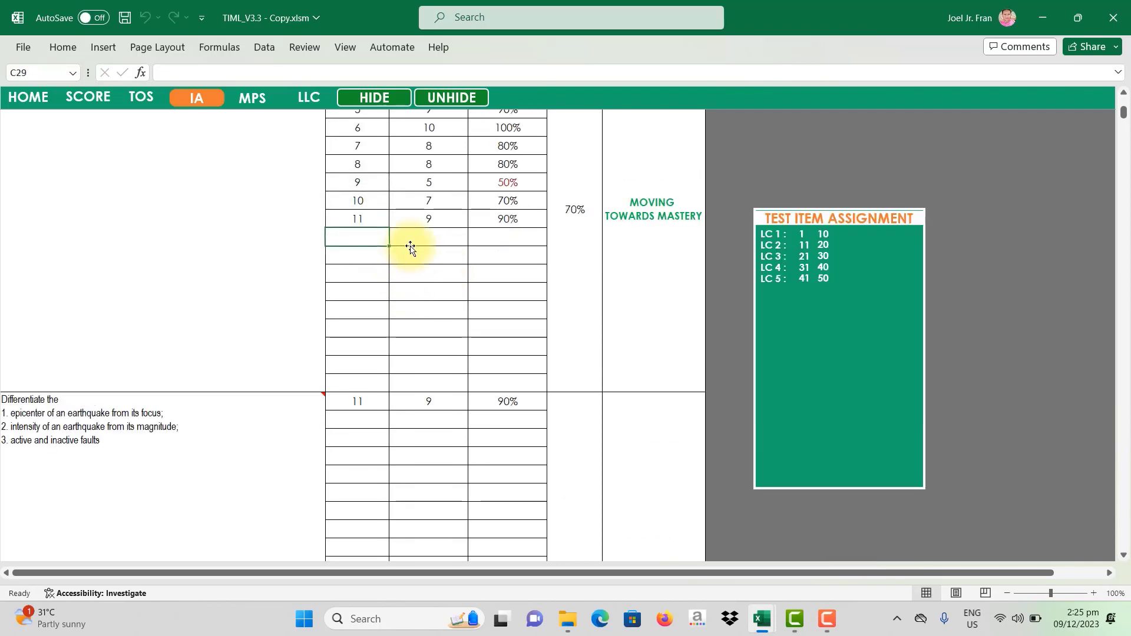
key(Up)
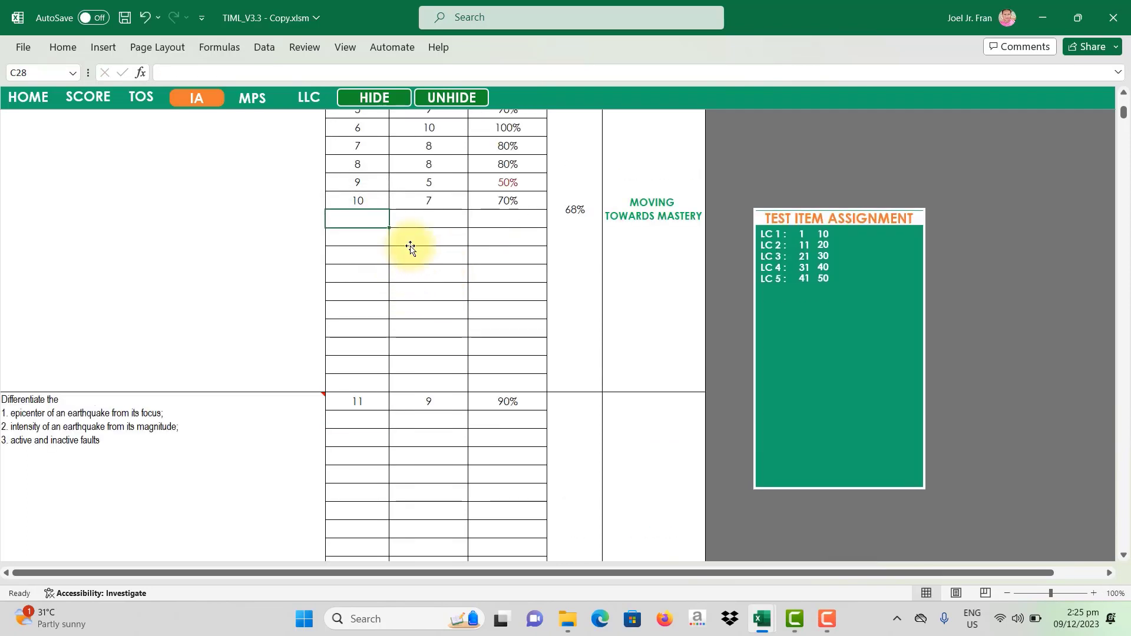
Enter test item numbers 12 to 20 in the cells below 11 in Learning Competency #2's block.
click(368, 404)
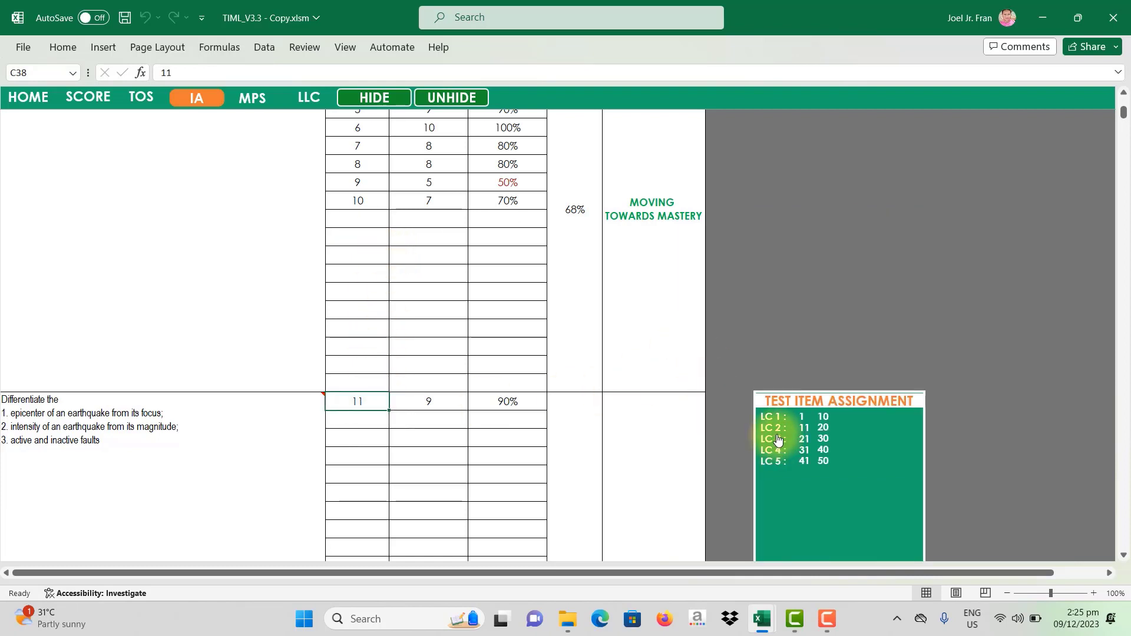
click(384, 417)
scroll(404, 399, down, 2)
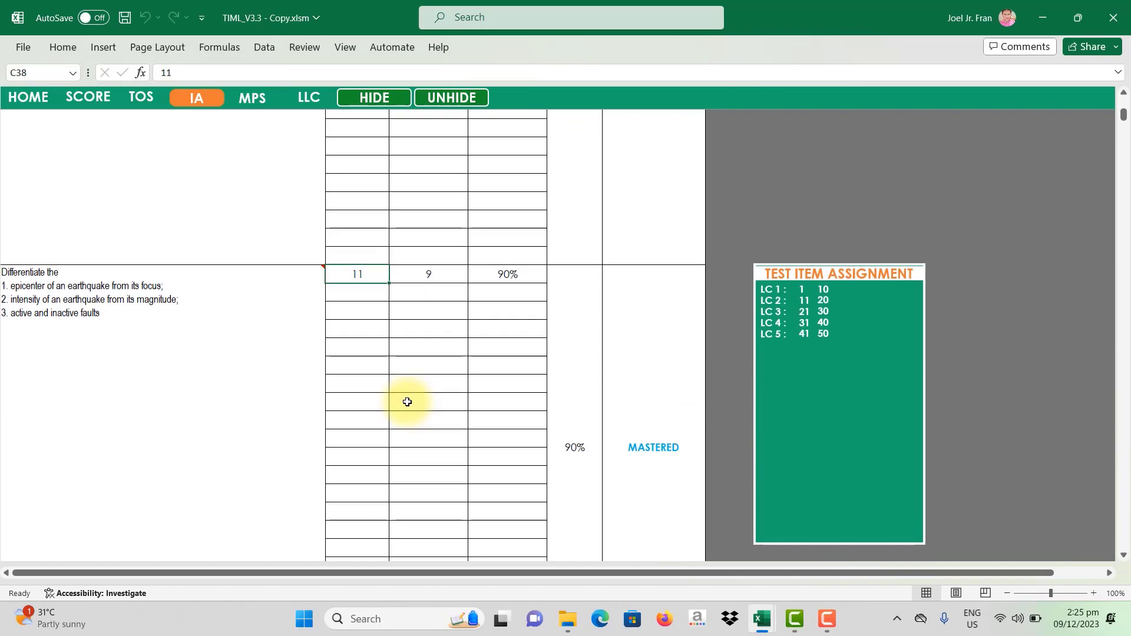
text(12)
key(Return)
text(13)
key(Return)
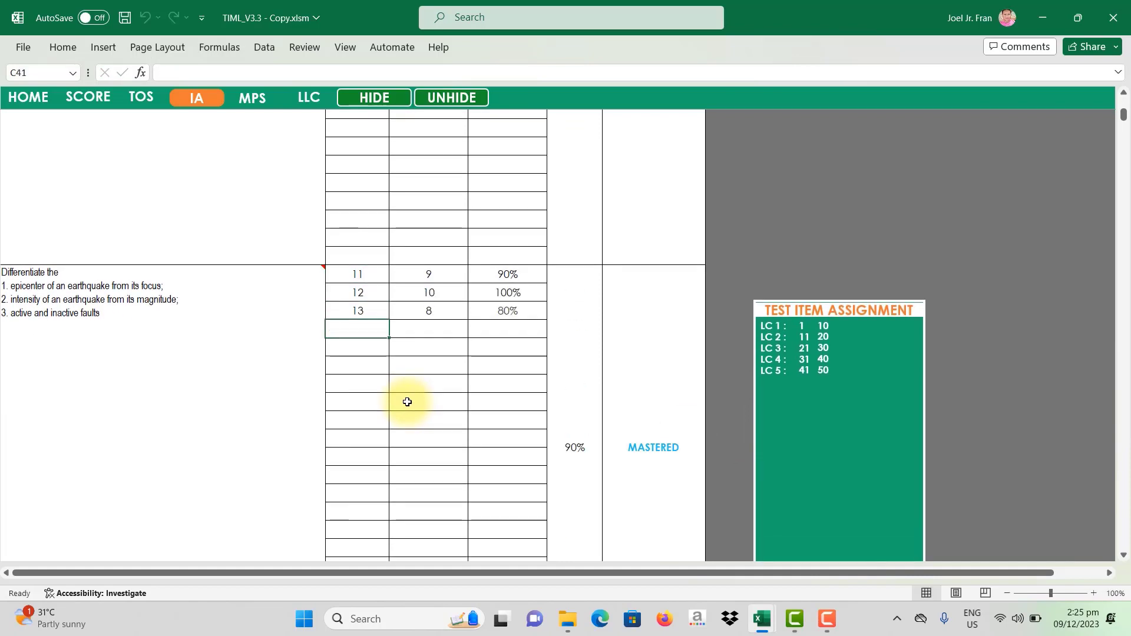
text(14)
key(Return)
text(15)
key(Return)
text(16)
key(Return)
text(17)
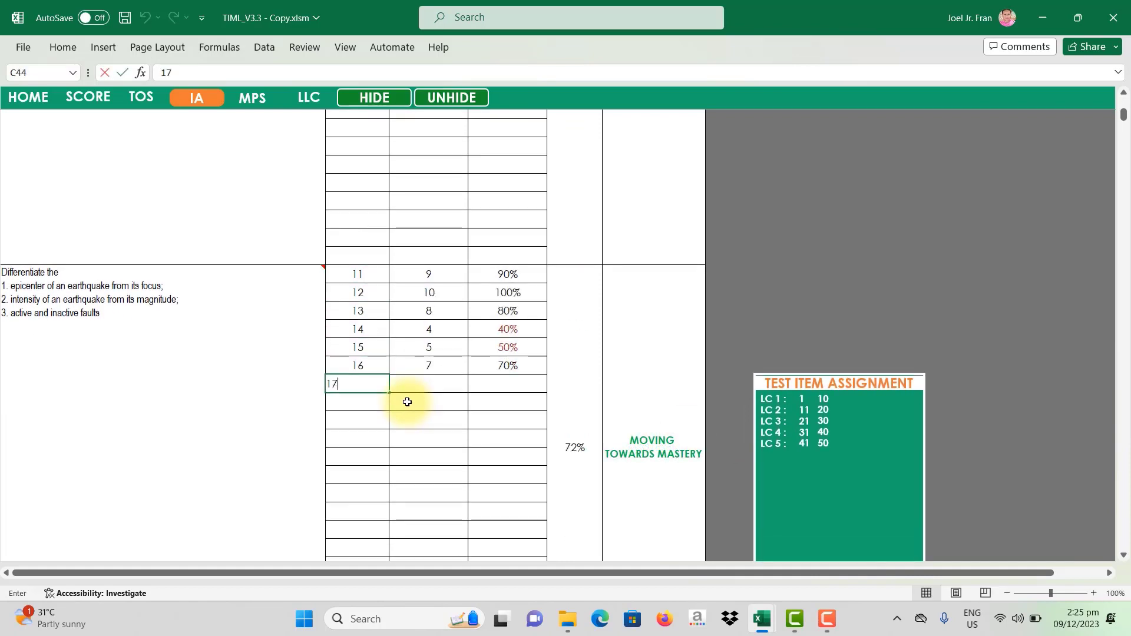
key(Return)
text(18)
key(Return)
text(19)
key(Return)
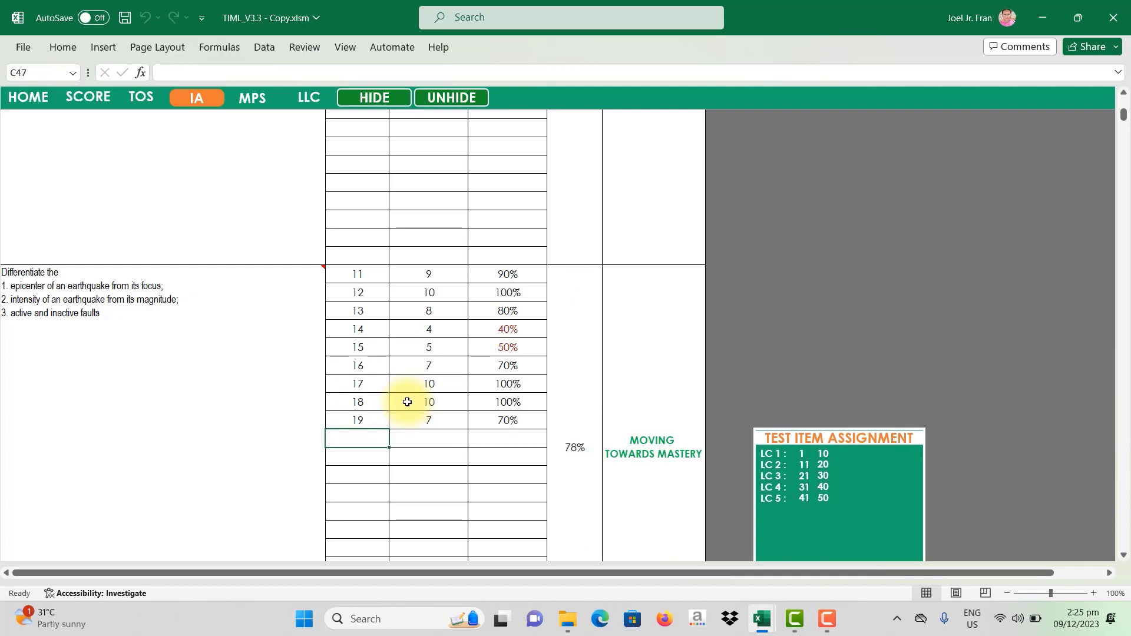
text(20)
key(Return)
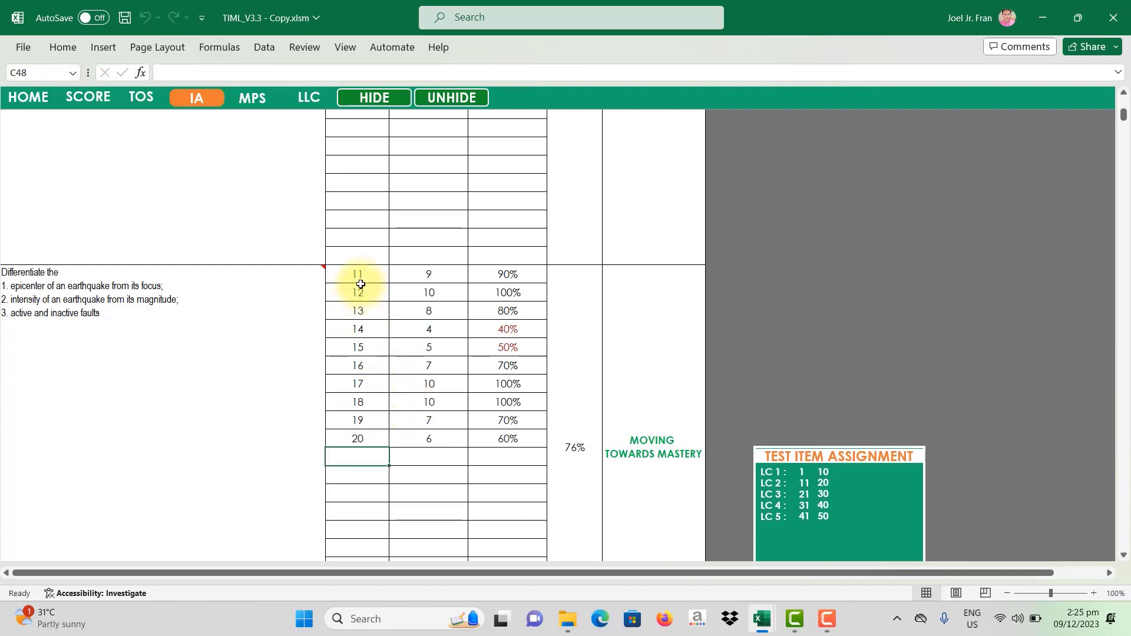
Review items 11 to 20 and compare the competency descriptions filled in for Learning Competencies #1 and #2.
drag(360, 275, 366, 366)
drag(373, 408, 371, 436)
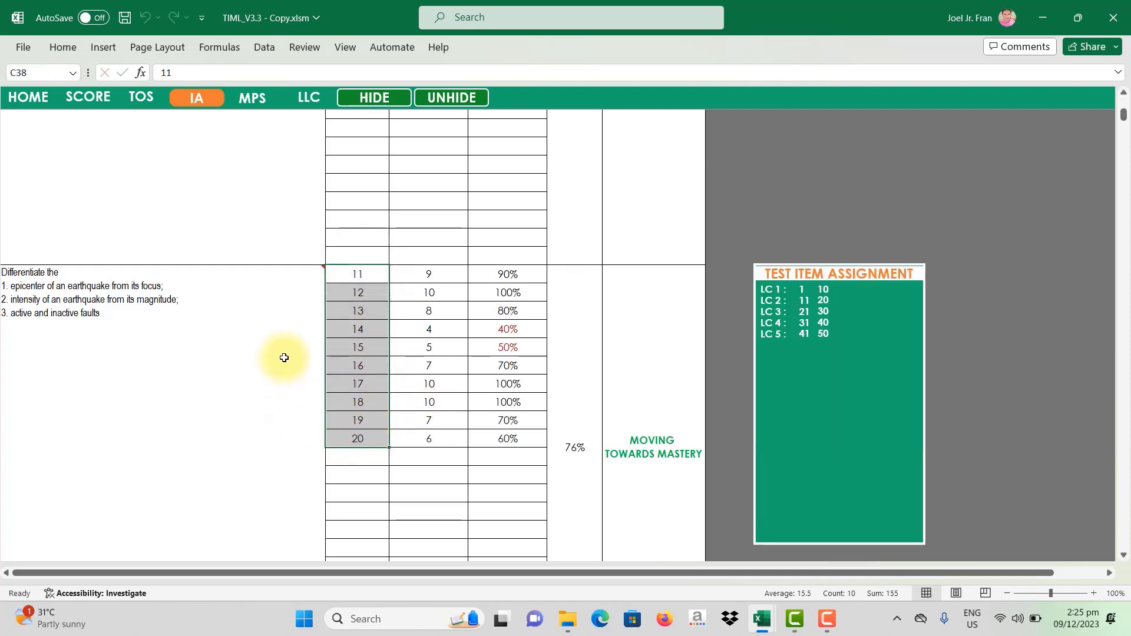
click(287, 310)
scroll(253, 295, up, 5)
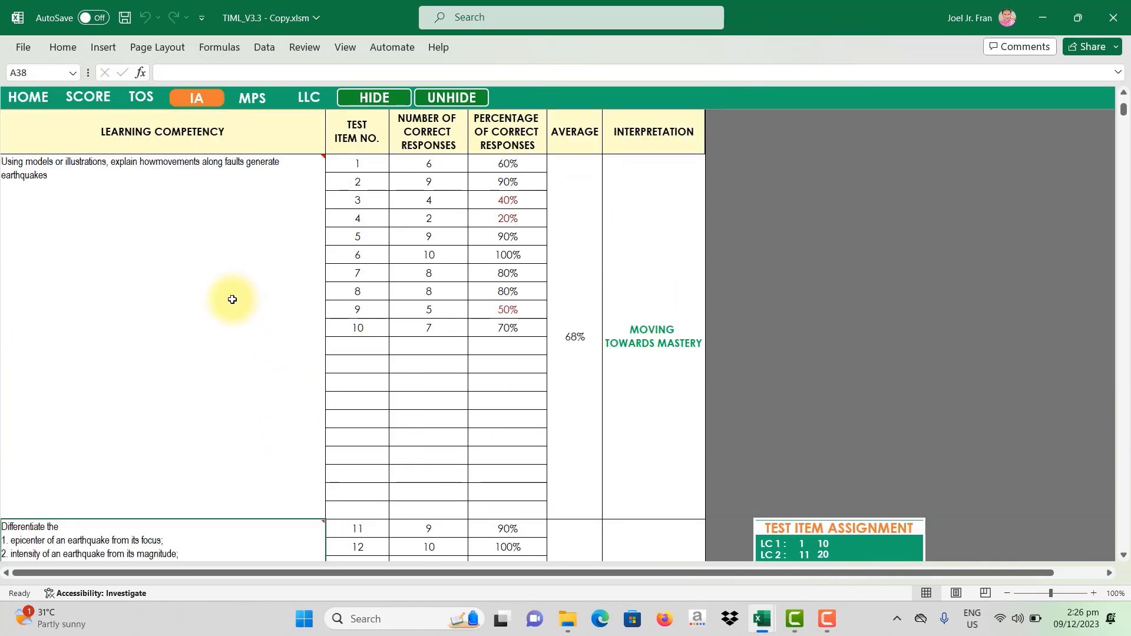
click(173, 272)
scroll(156, 251, down, 2)
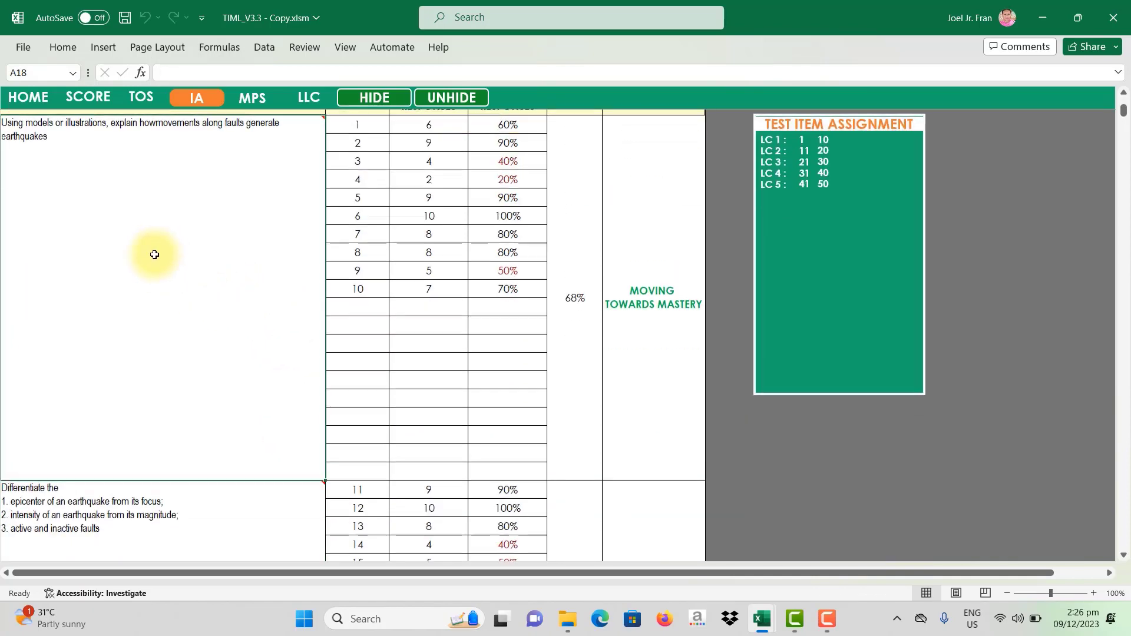
scroll(154, 259, up, 2)
mouse_move(125, 207)
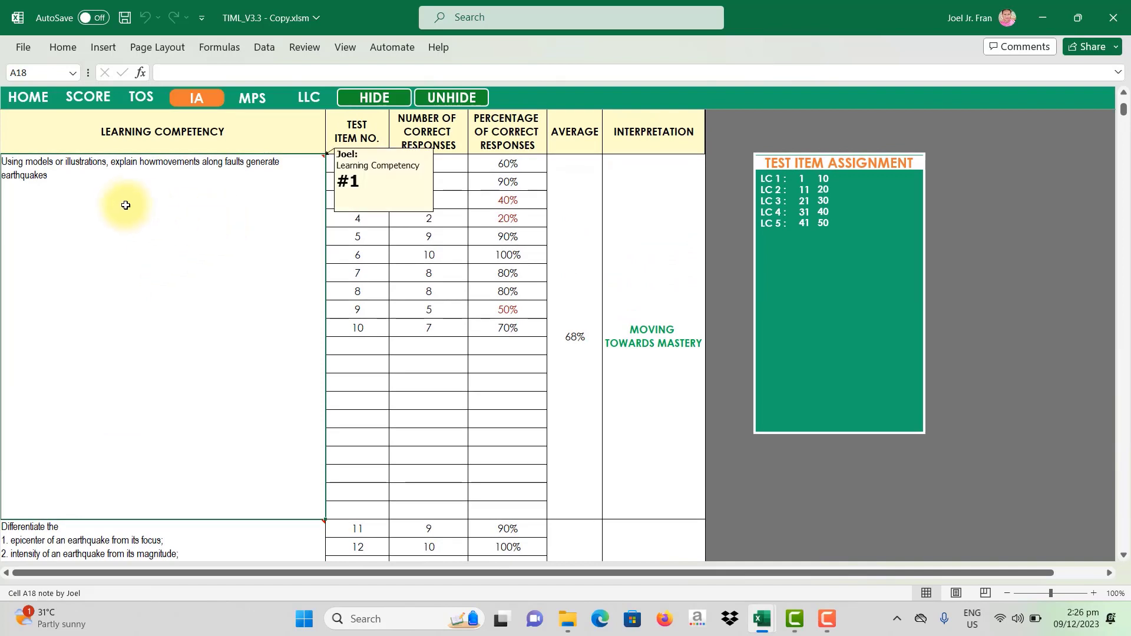
scroll(112, 247, down, 5)
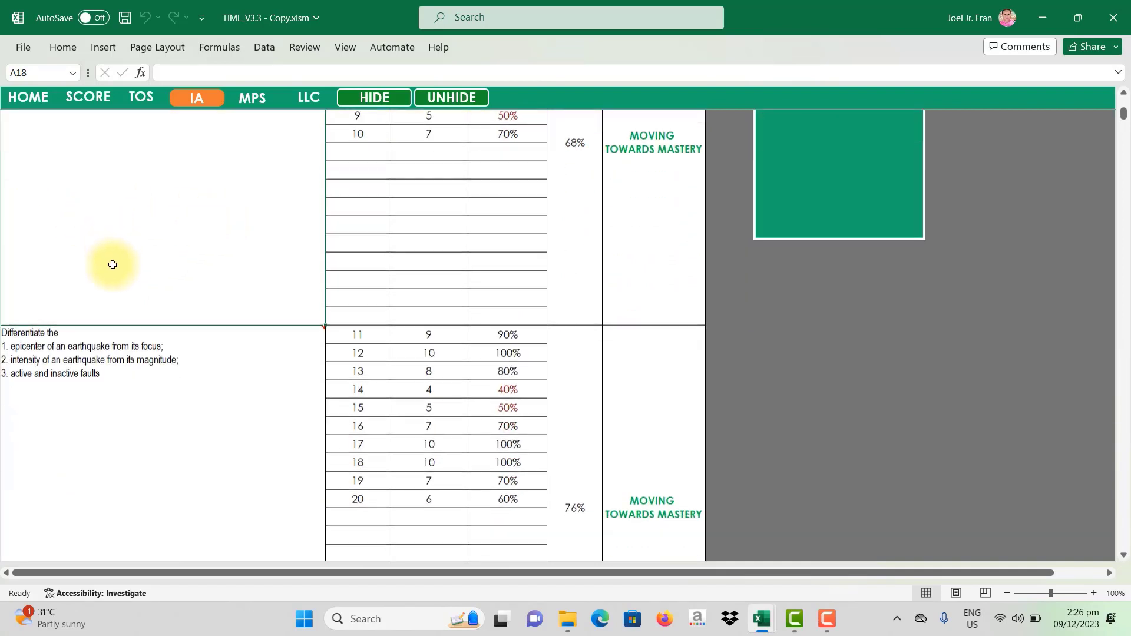
click(121, 323)
scroll(265, 318, down, 1)
Clear Learning Competency #2's first item number, test 12 in its place, and re-enter 11.
click(378, 253)
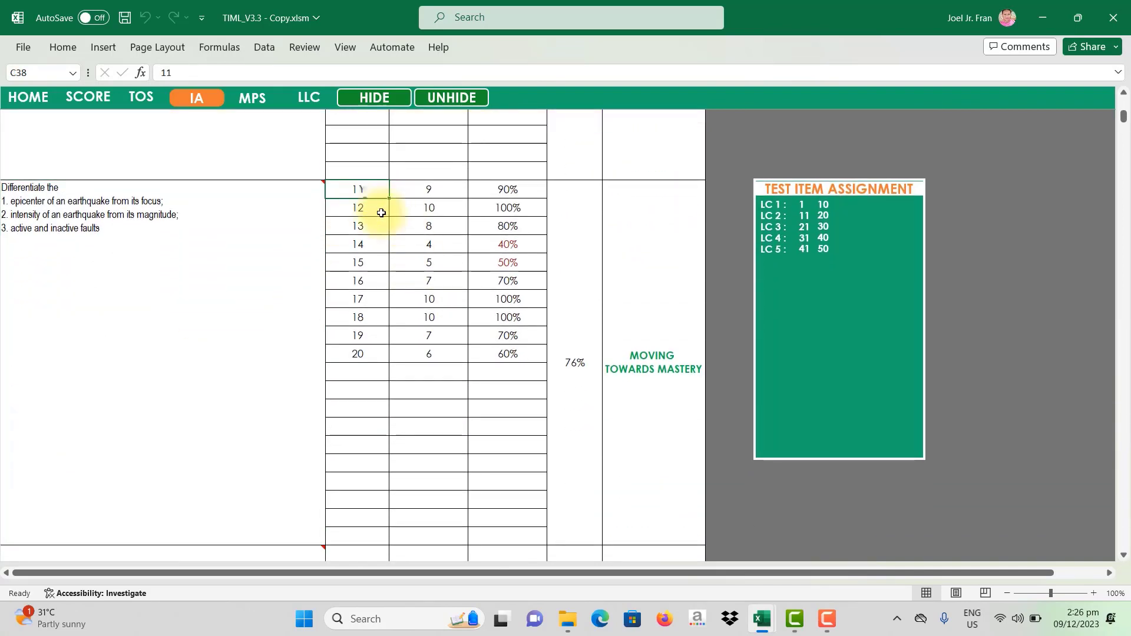
scroll(481, 286, up, 1)
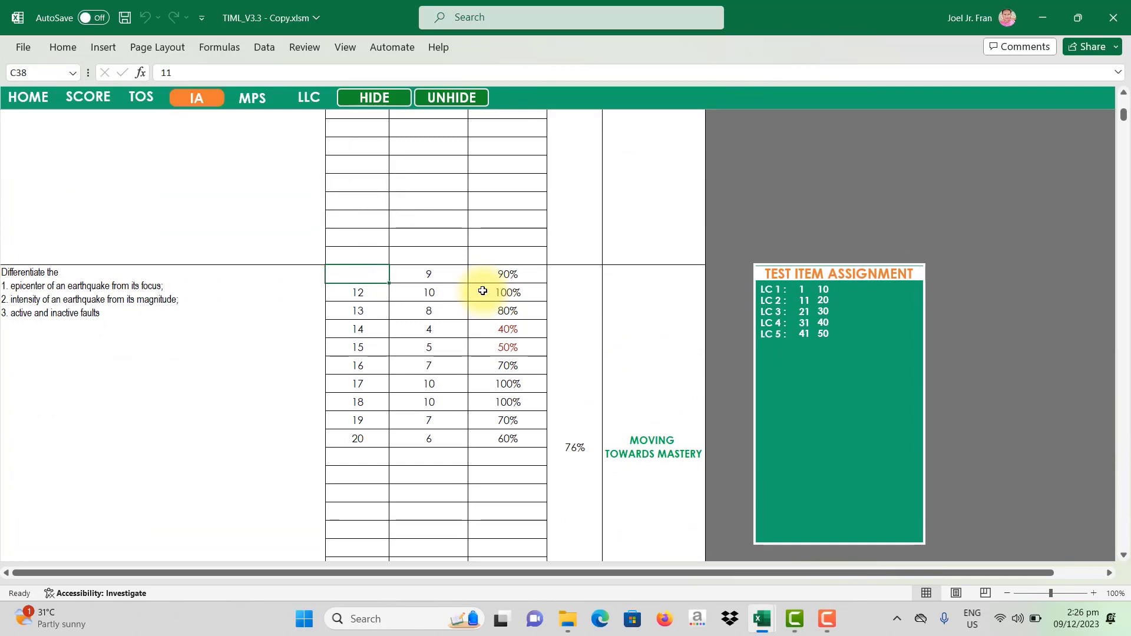
key(Delete)
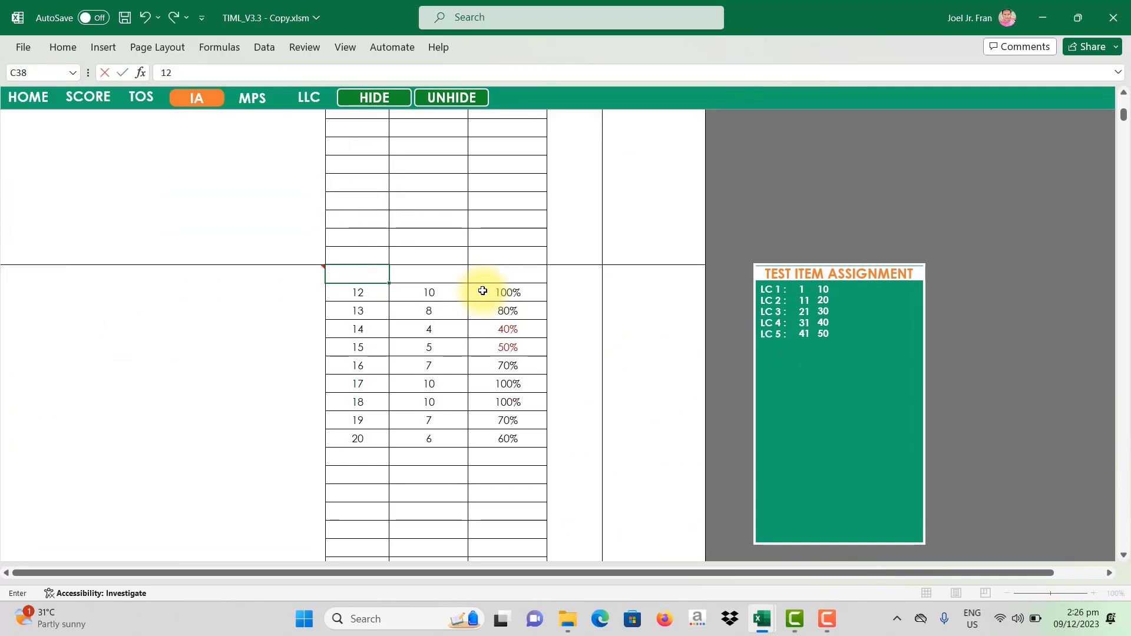
text(12)
key(Return)
key(Up)
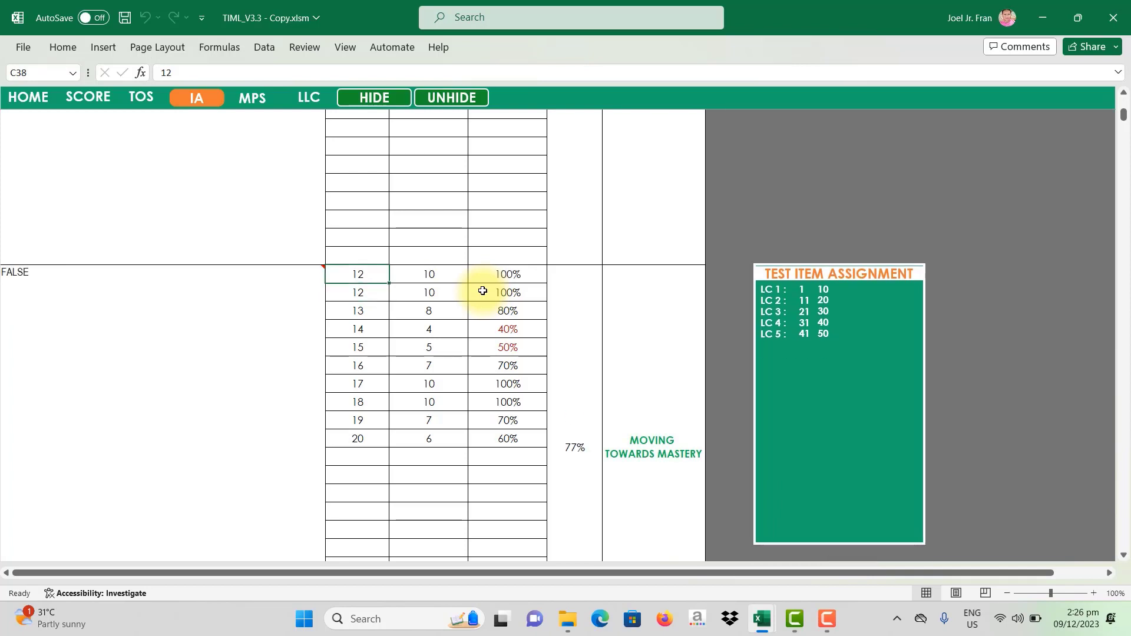
text(11)
key(Return)
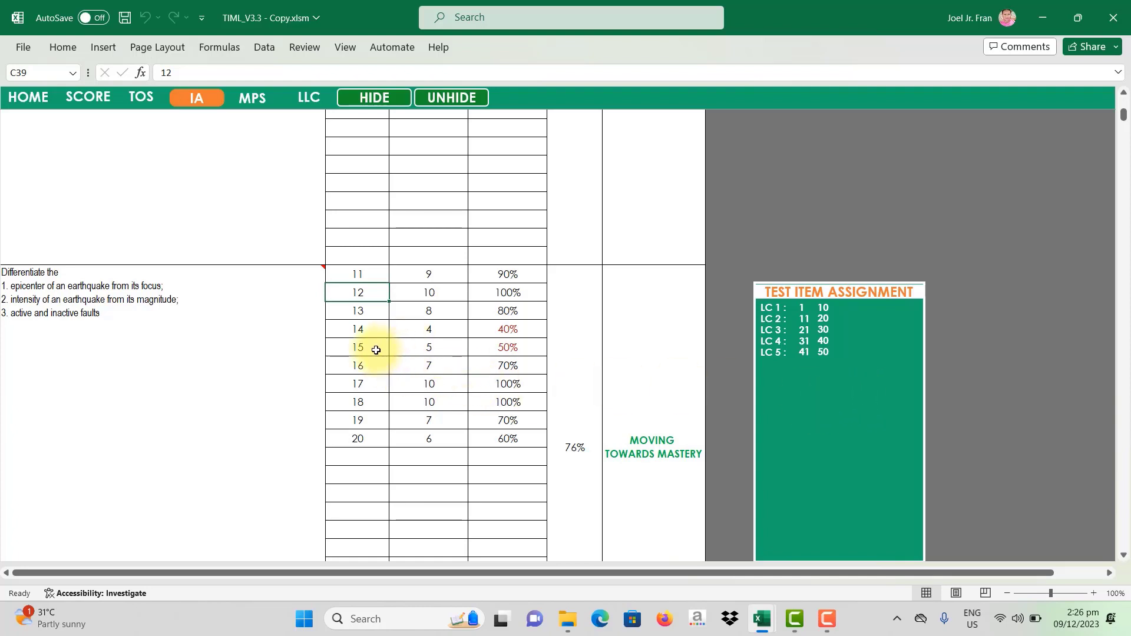
Enter test item numbers 21 to 30 in consecutive cells from the first row of Learning Competency #3's block.
scroll(376, 350, down, 2)
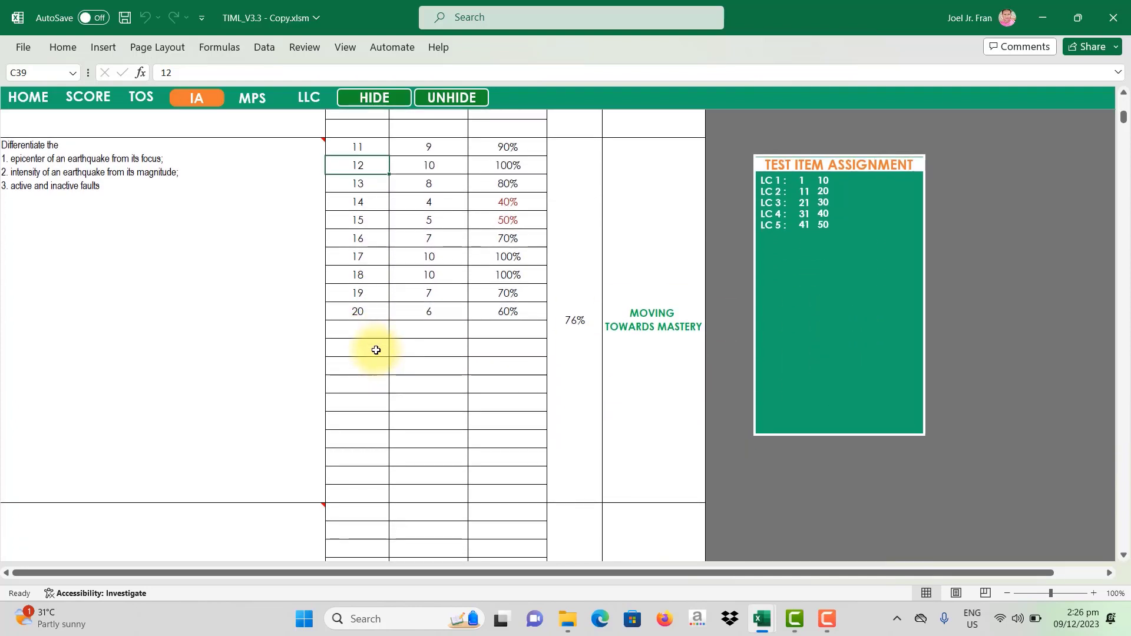
scroll(376, 350, down, 3)
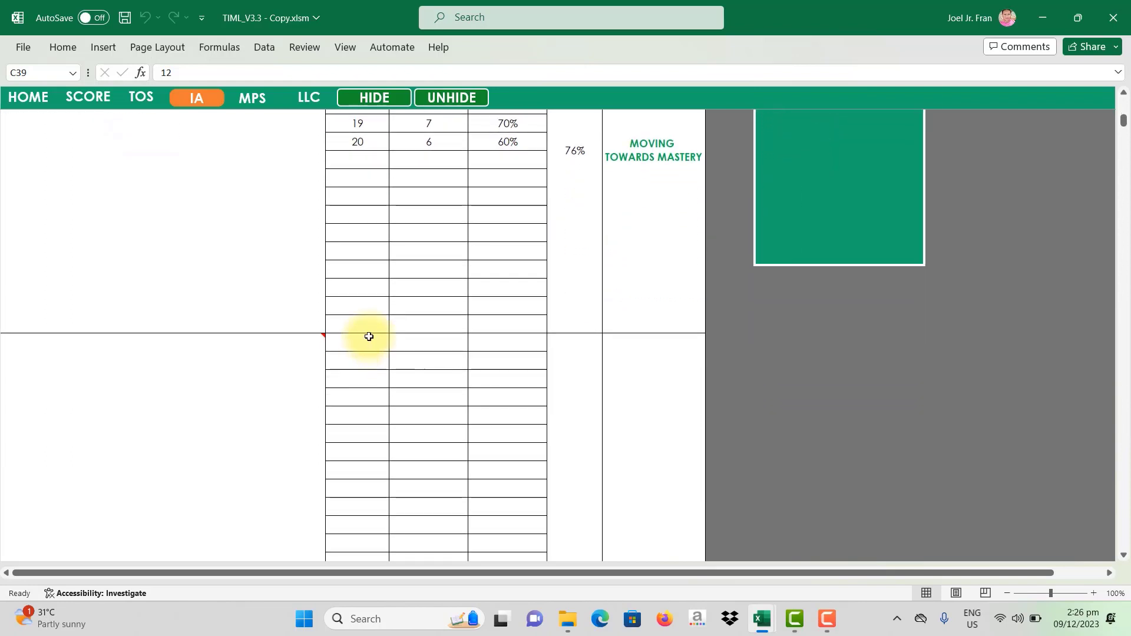
scroll(369, 337, down, 2)
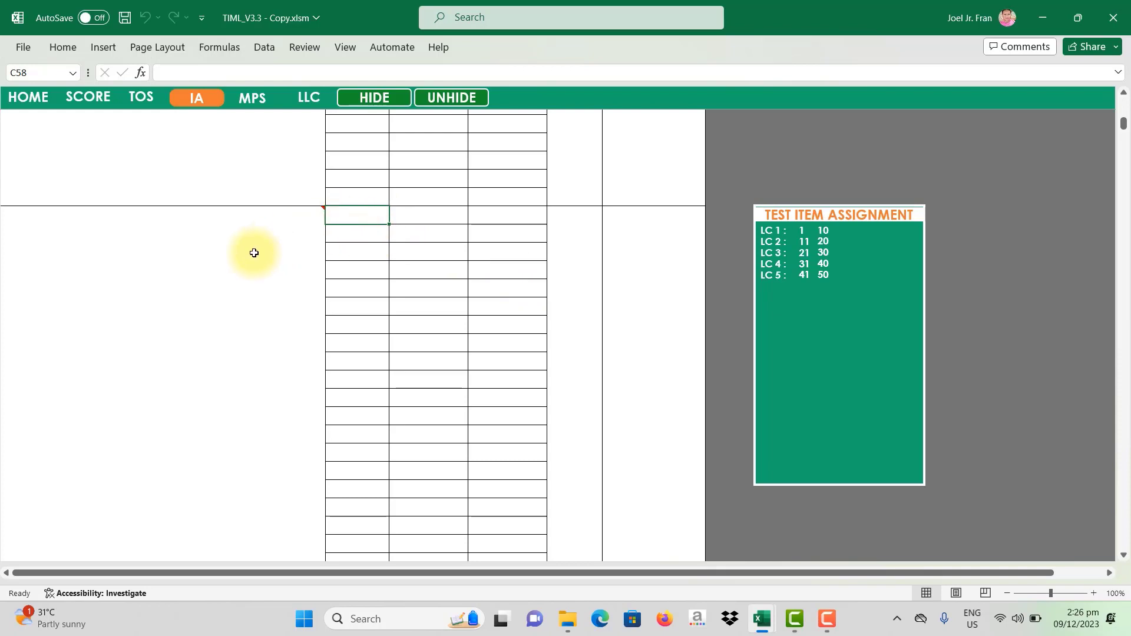
mouse_move(257, 268)
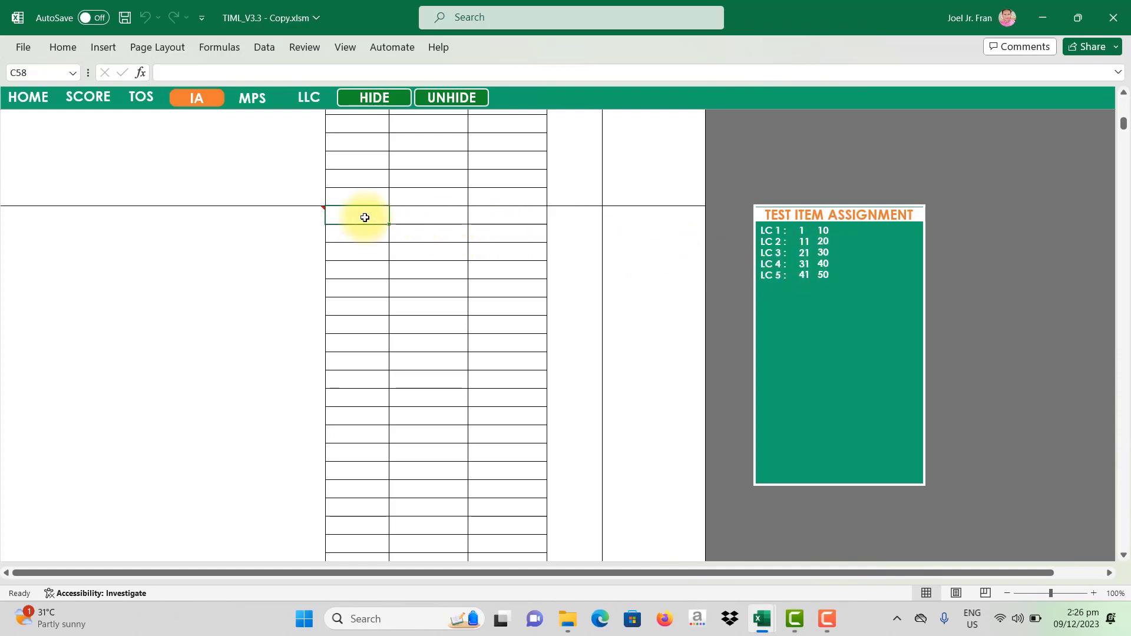
key(Return)
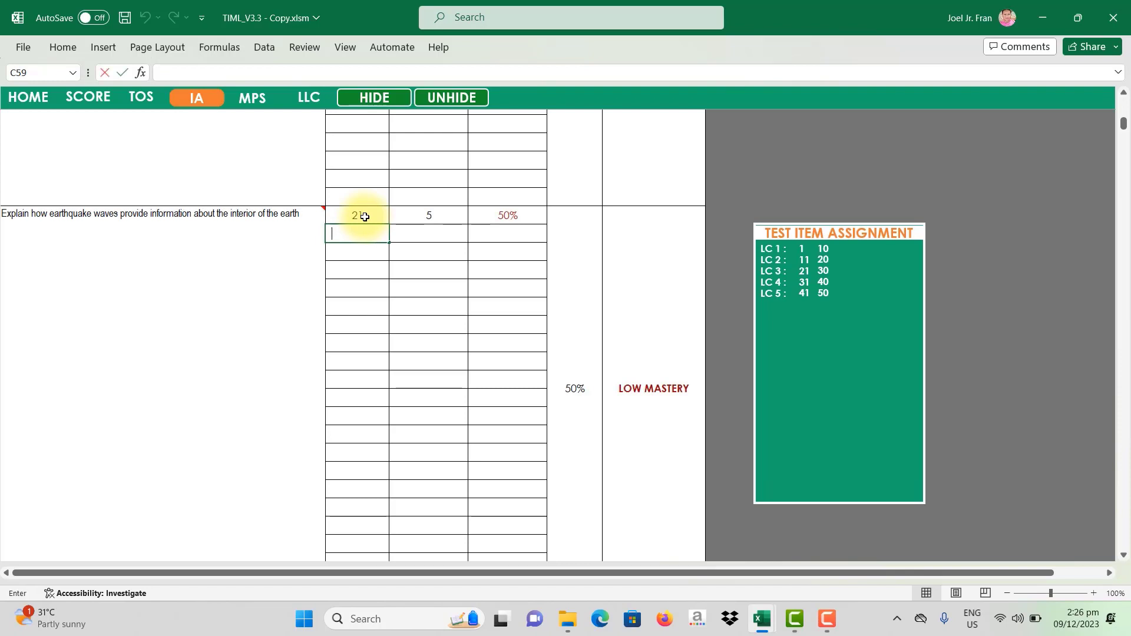
text(23)
key(Return)
text(24)
key(Return)
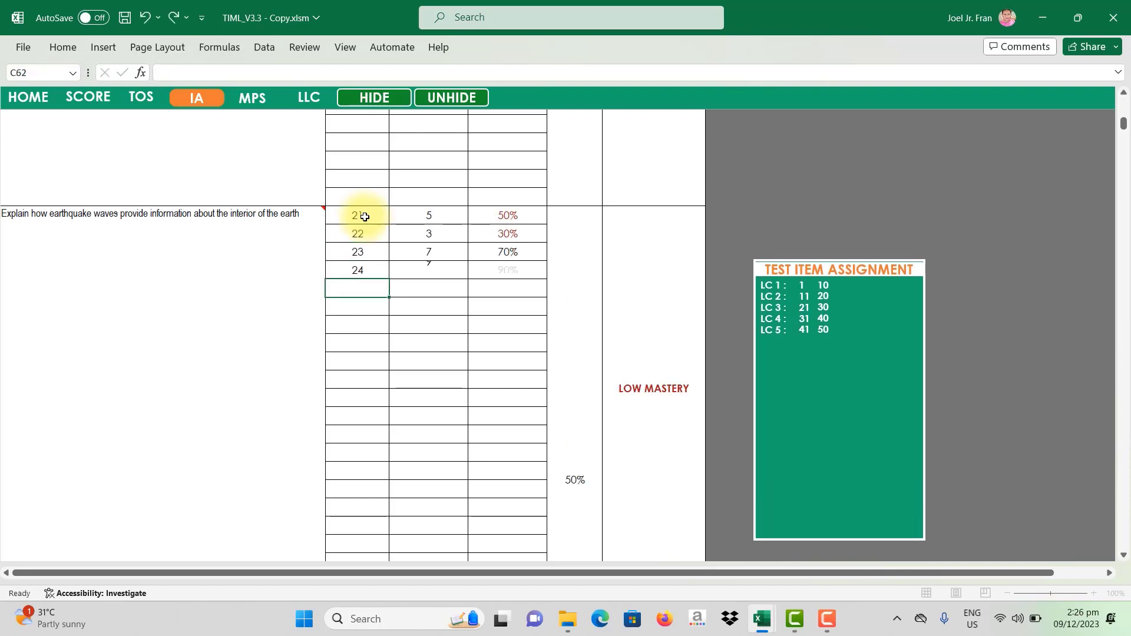
text(25)
key(Return)
text(2)
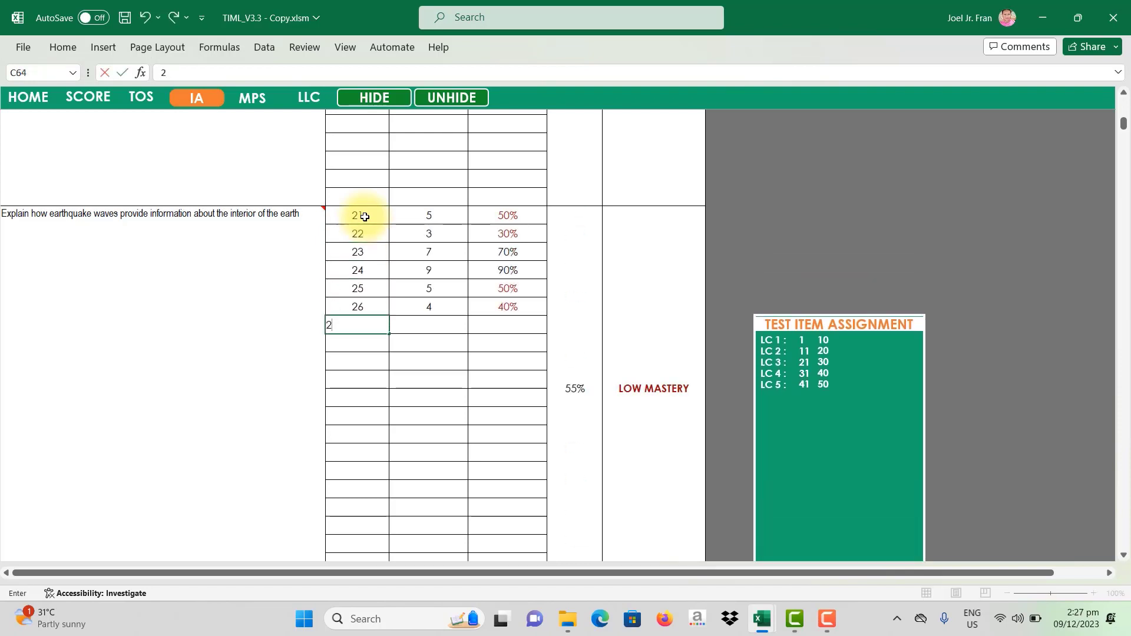
text(7)
key(Return)
text(28)
key(Return)
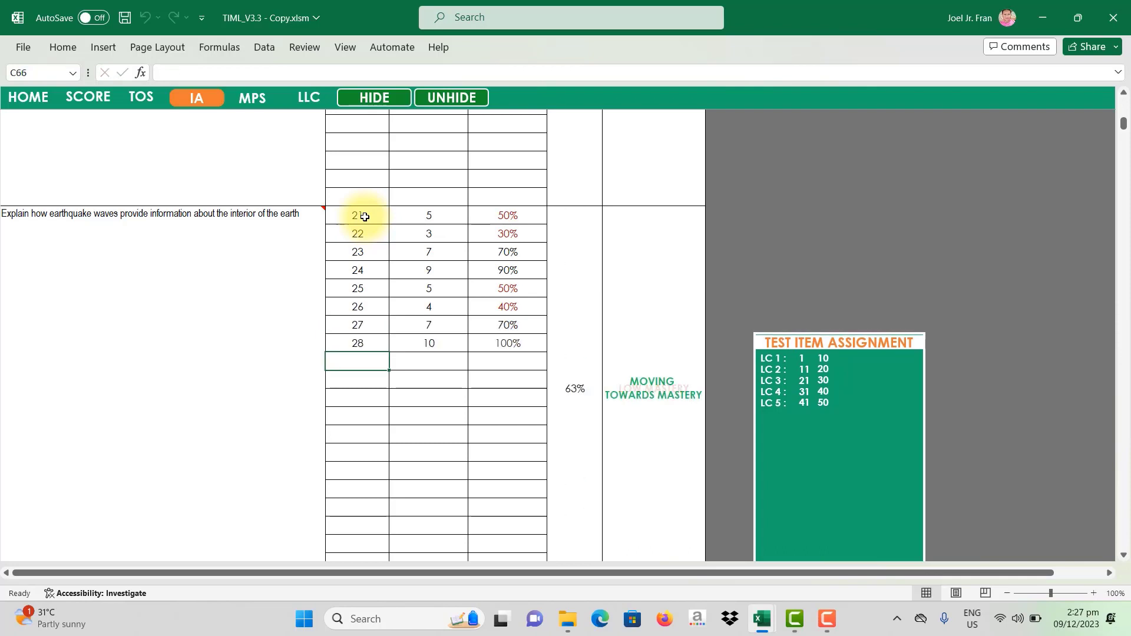
text(29)
key(Return)
text(30)
key(Return)
Enter test item numbers 31 to 40 in consecutive cells from the first row of Learning Competency #4's block.
scroll(365, 219, down, 8)
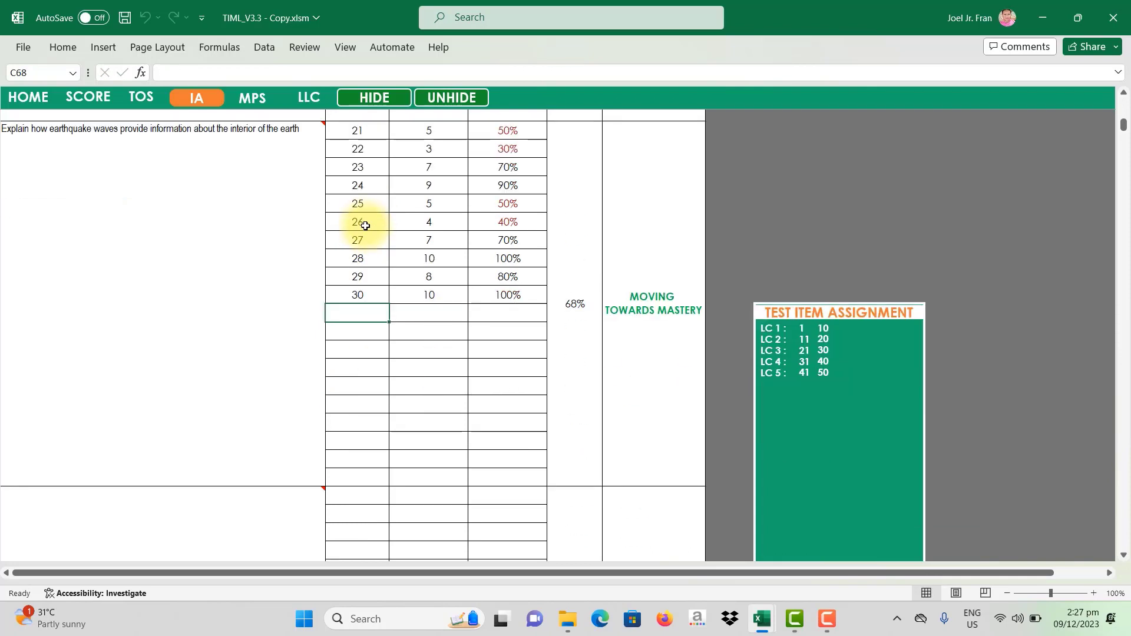
click(346, 242)
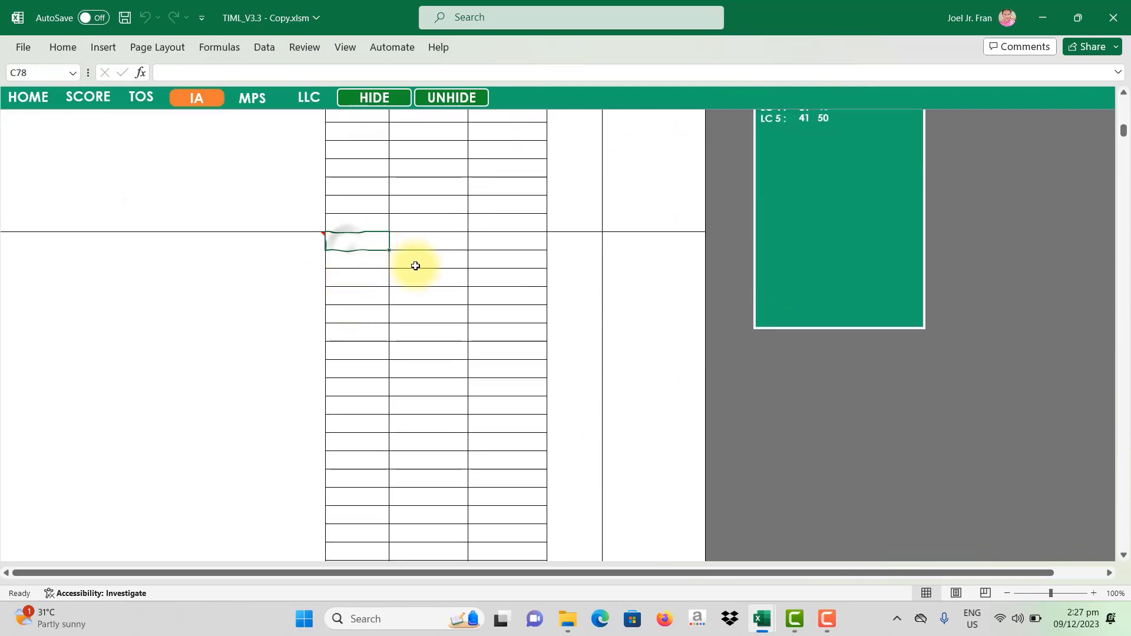
scroll(416, 266, down, 1)
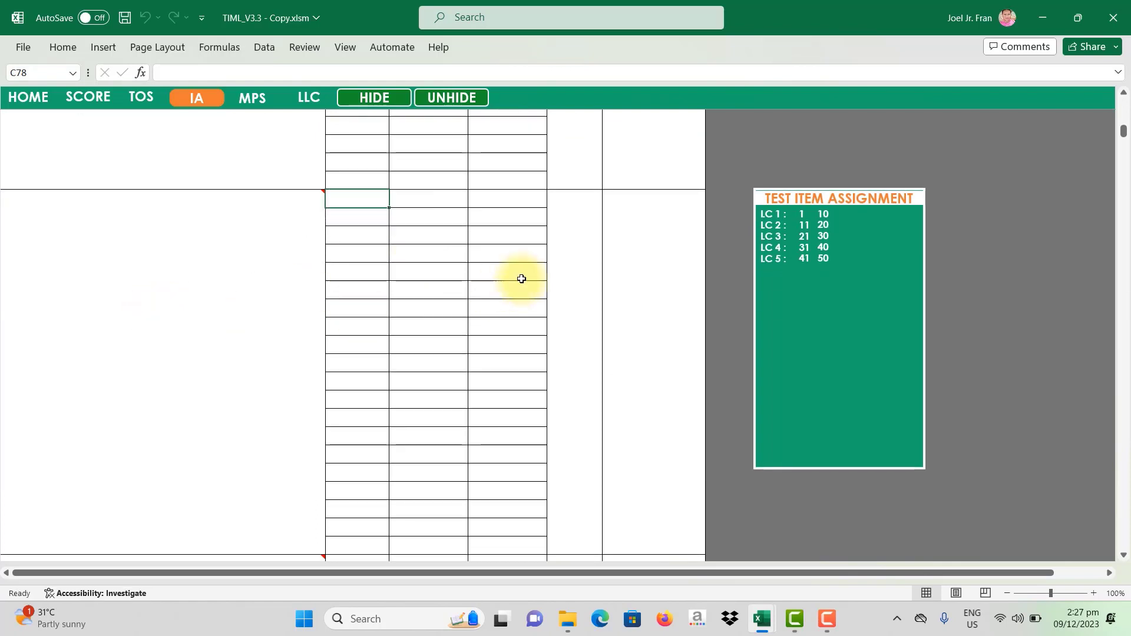
text(31)
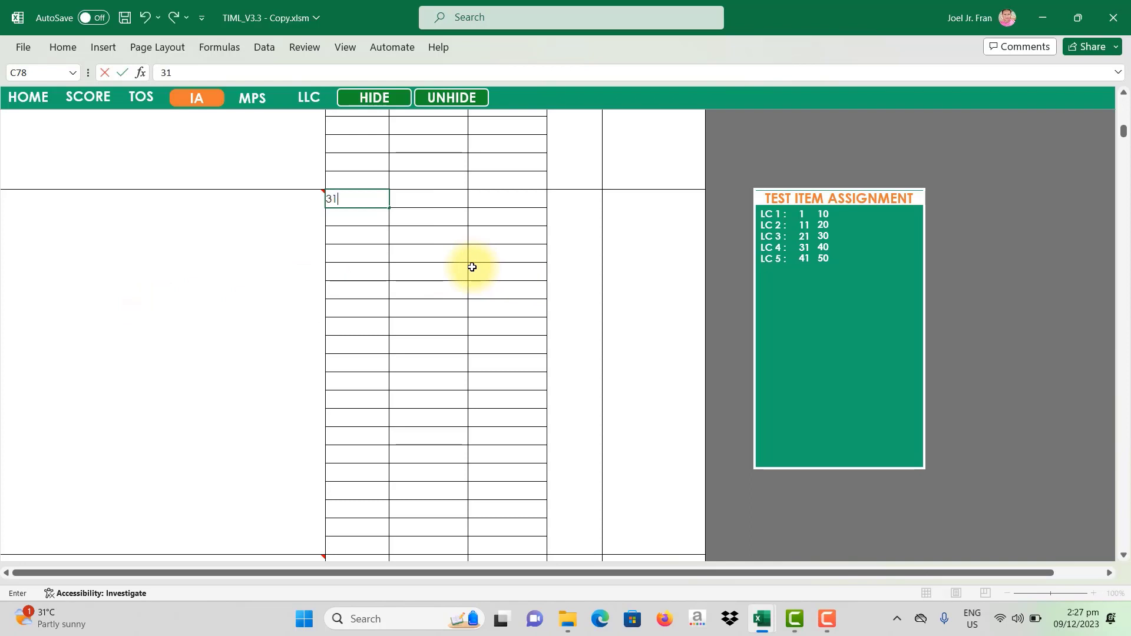
key(Return)
text(32)
key(Return)
text(33)
key(Return)
text(34)
key(Return)
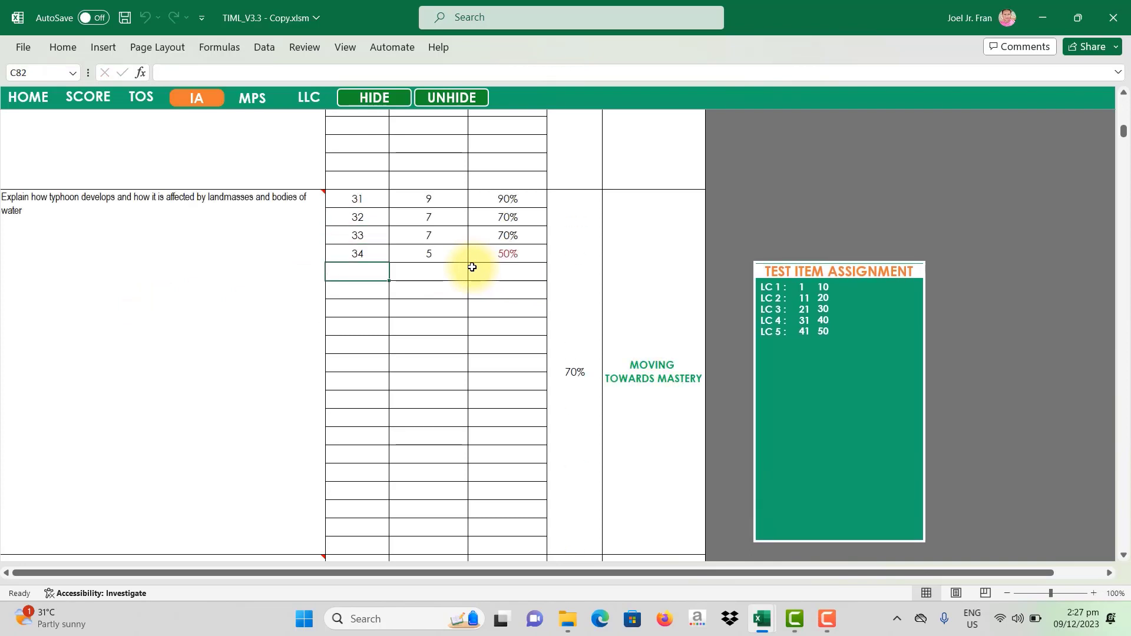
text(35)
key(Return)
text(36)
key(Return)
text(37)
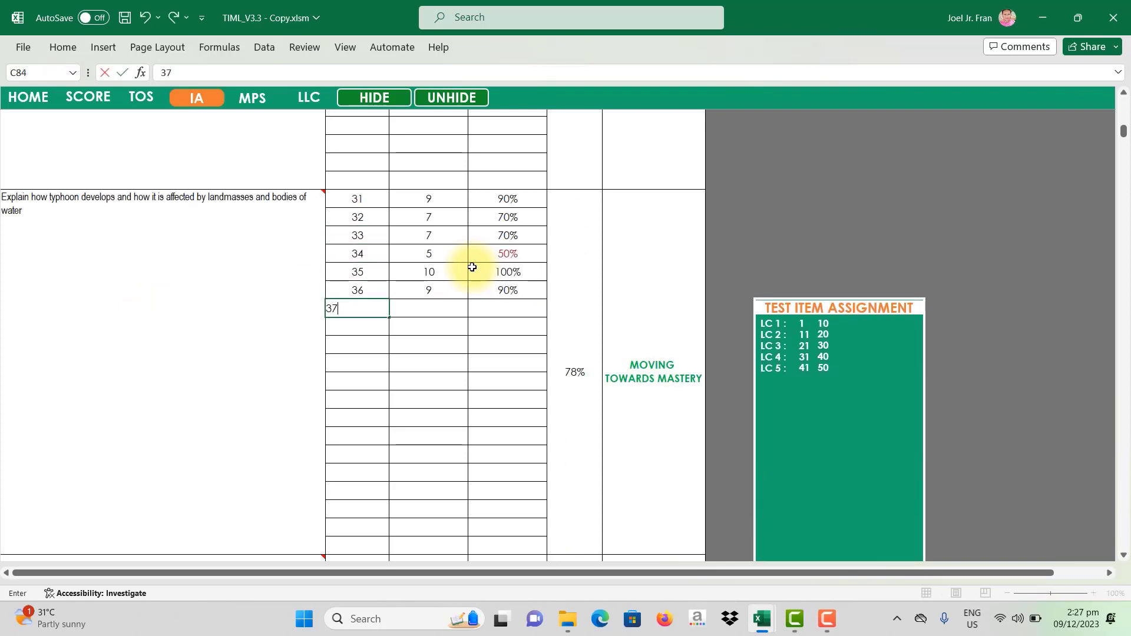
key(Return)
text(38)
key(Return)
text(39)
key(Return)
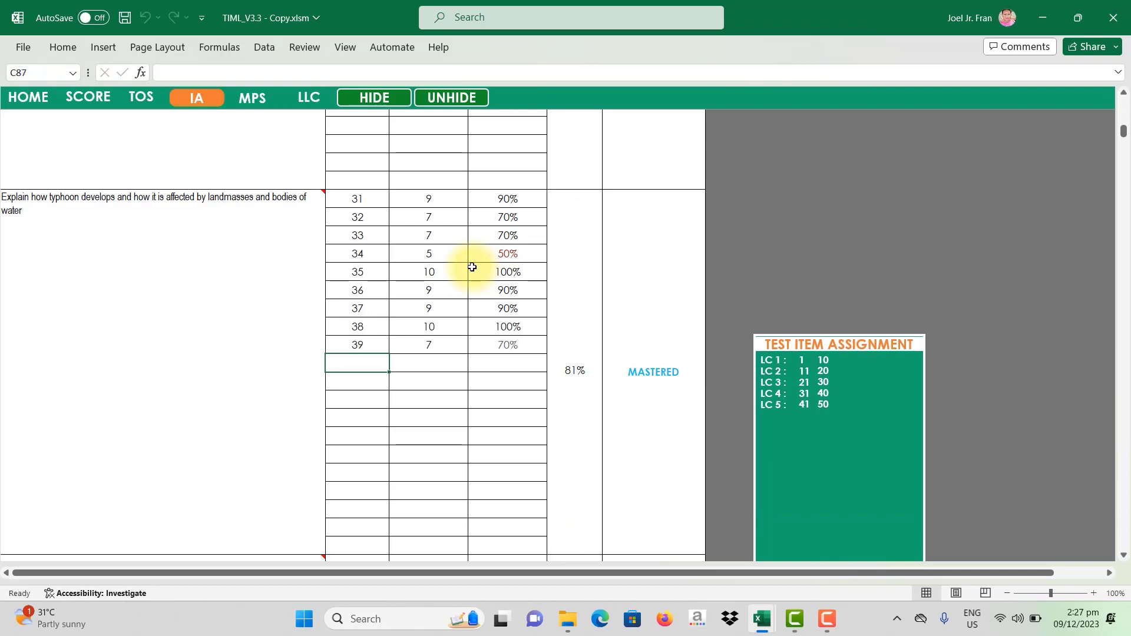
text(40)
key(Return)
Enter test item numbers 41 to 50 in consecutive cells from the first row of Learning Competency #5's block.
scroll(473, 267, down, 6)
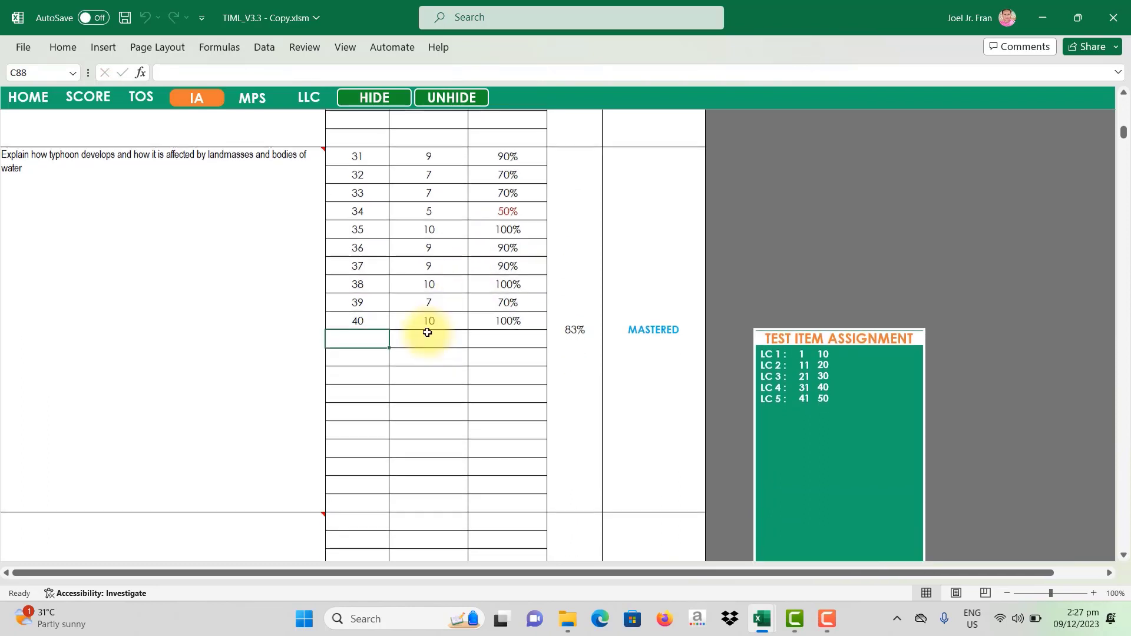
mouse_move(297, 354)
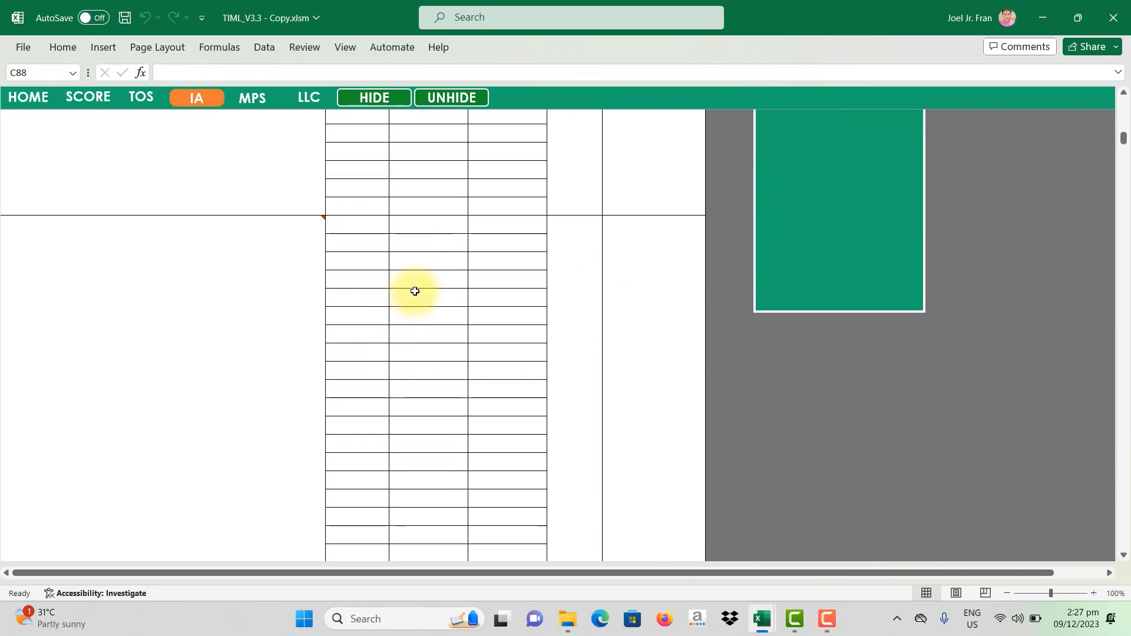
click(364, 223)
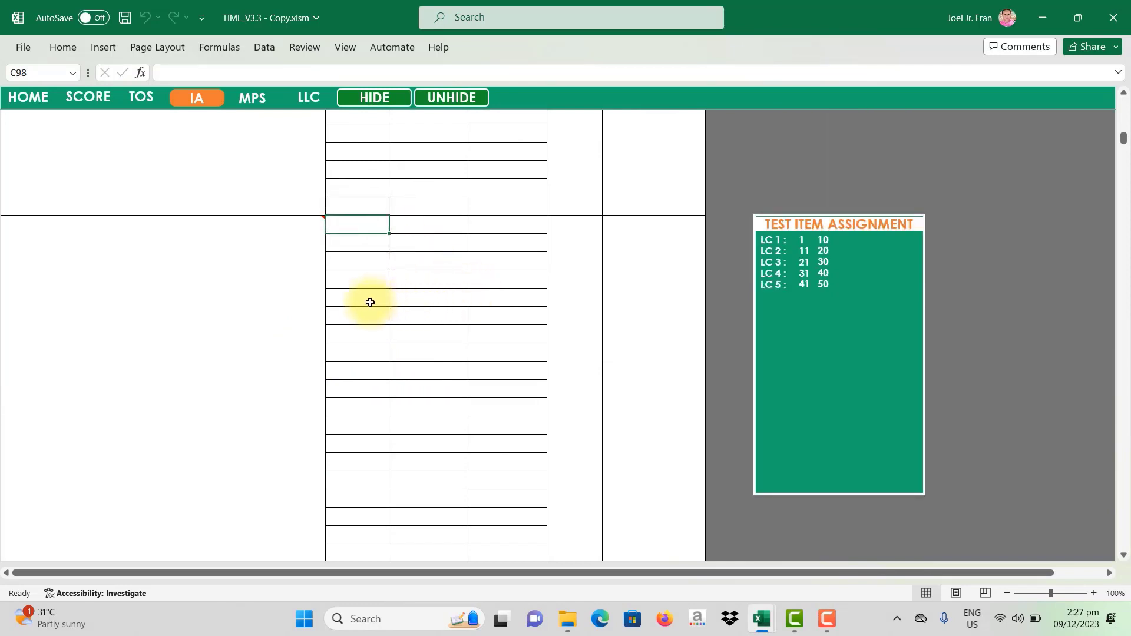
text(41)
key(Return)
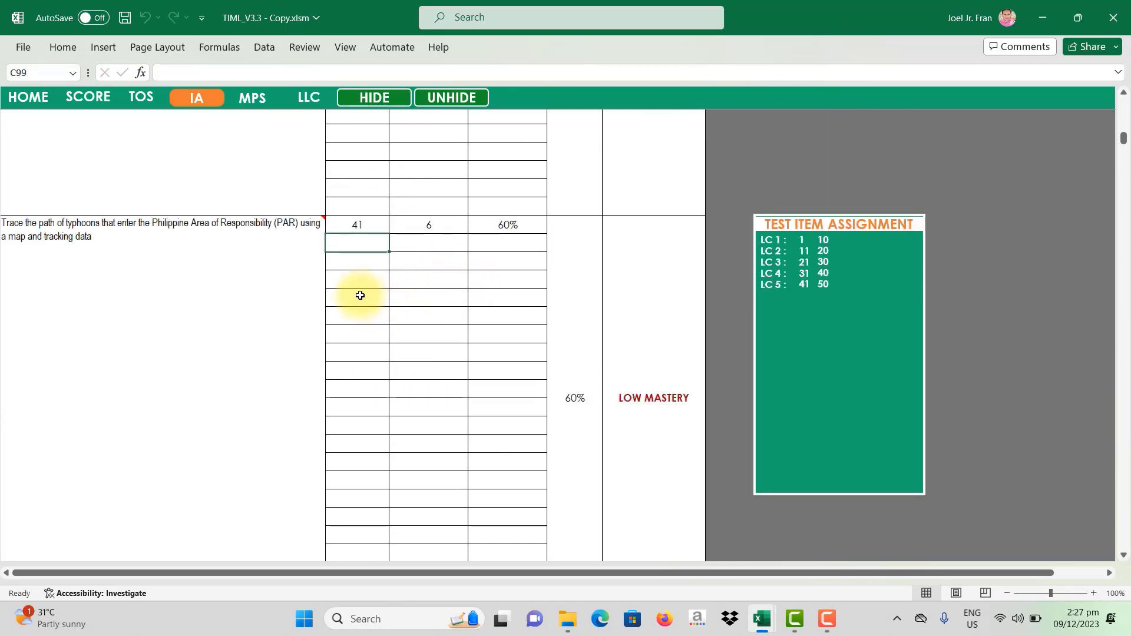
text(42)
key(Return)
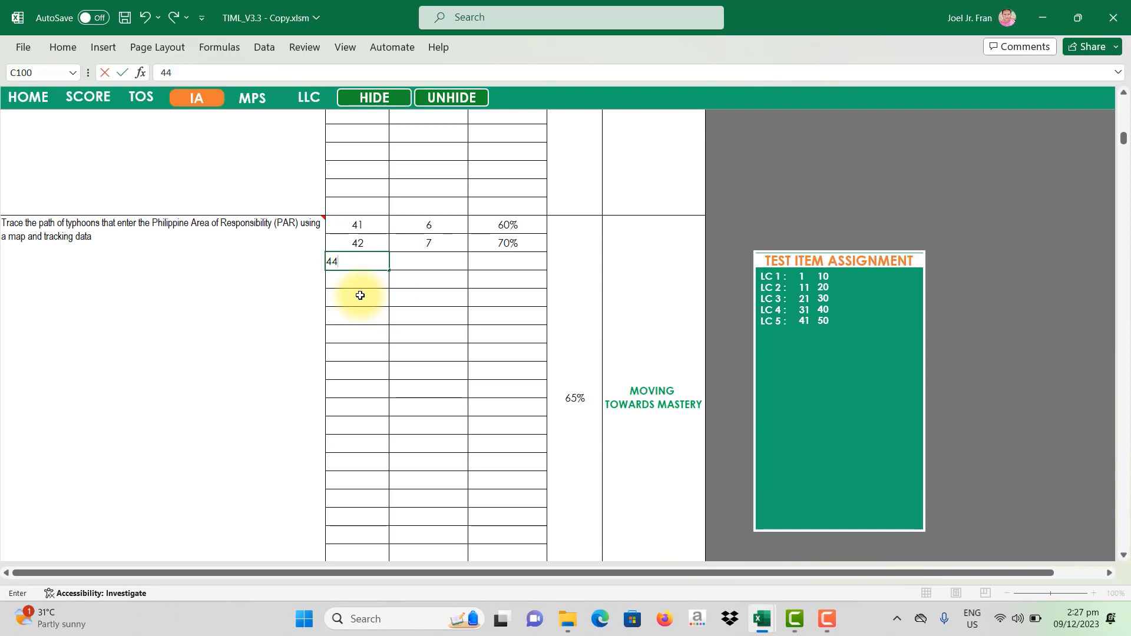
text(43)
key(Return)
text(44)
key(Return)
text(45)
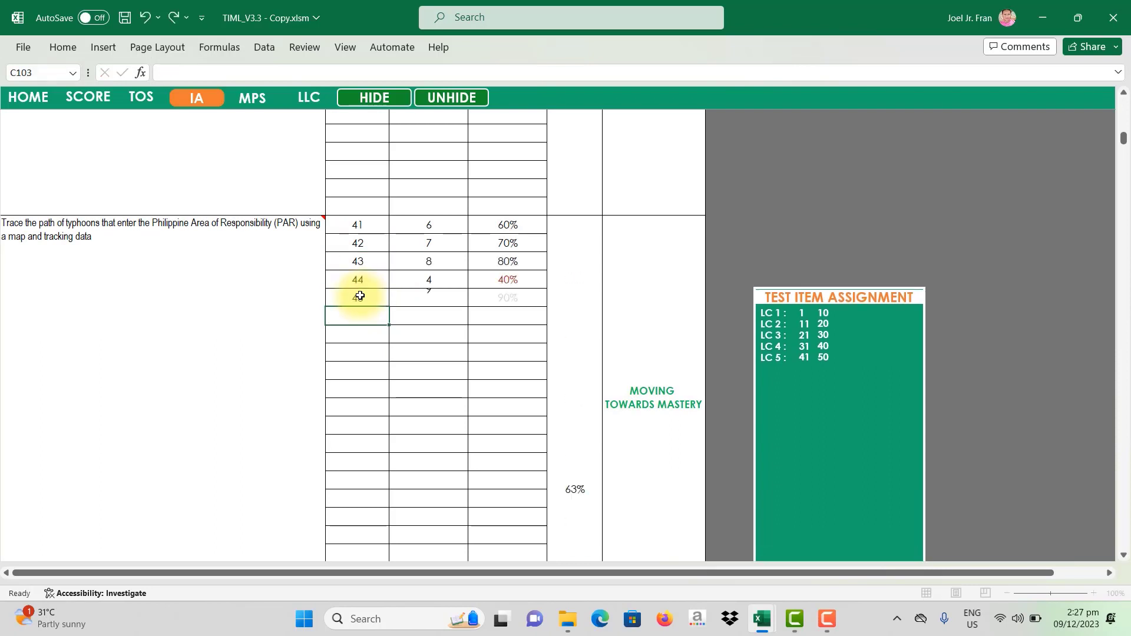
key(Return)
text(46)
key(Return)
text(47)
key(Return)
text(48)
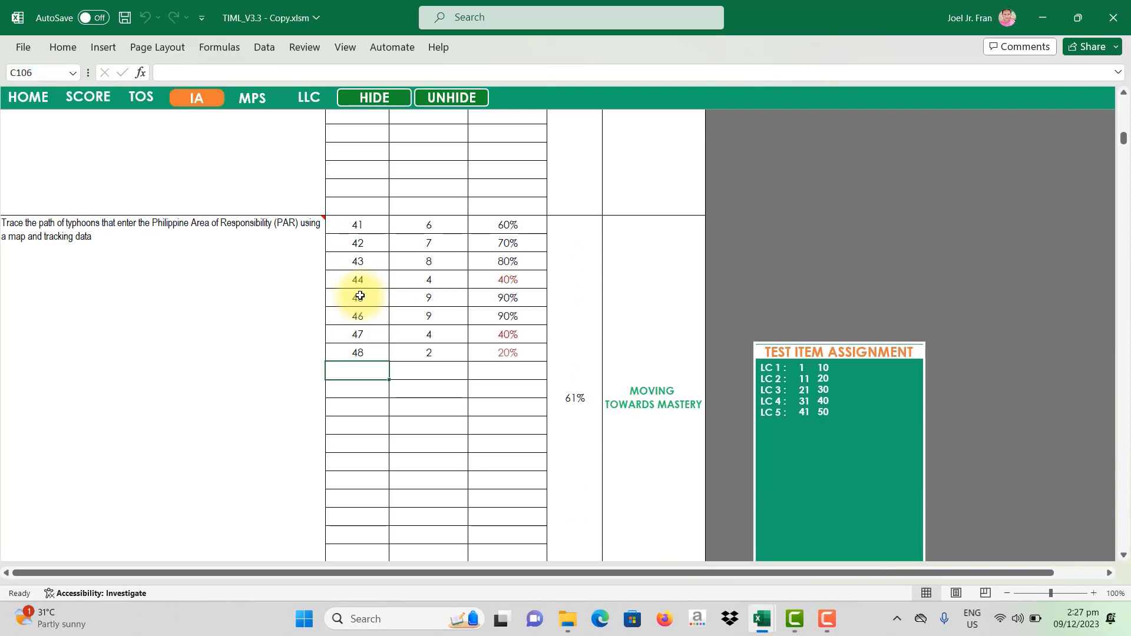
text(49)
key(Return)
text(50)
key(Return)
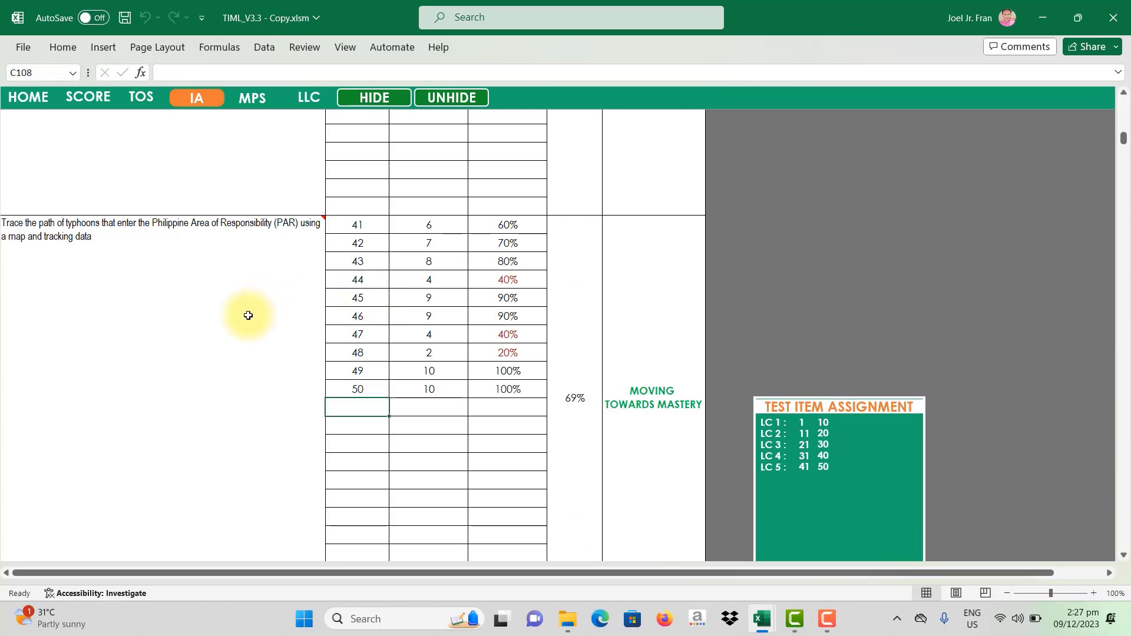
Review the filled competency blocks through item 50 and examine the unused blank blocks below Learning Competency #5.
scroll(256, 330, up, 8)
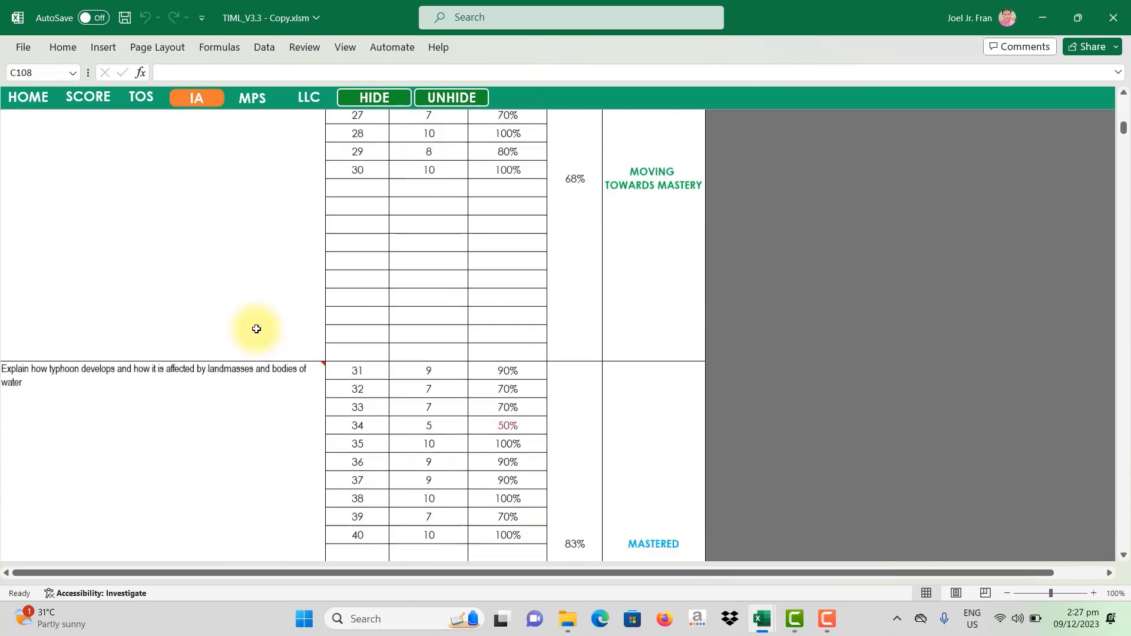
scroll(257, 331, down, 9)
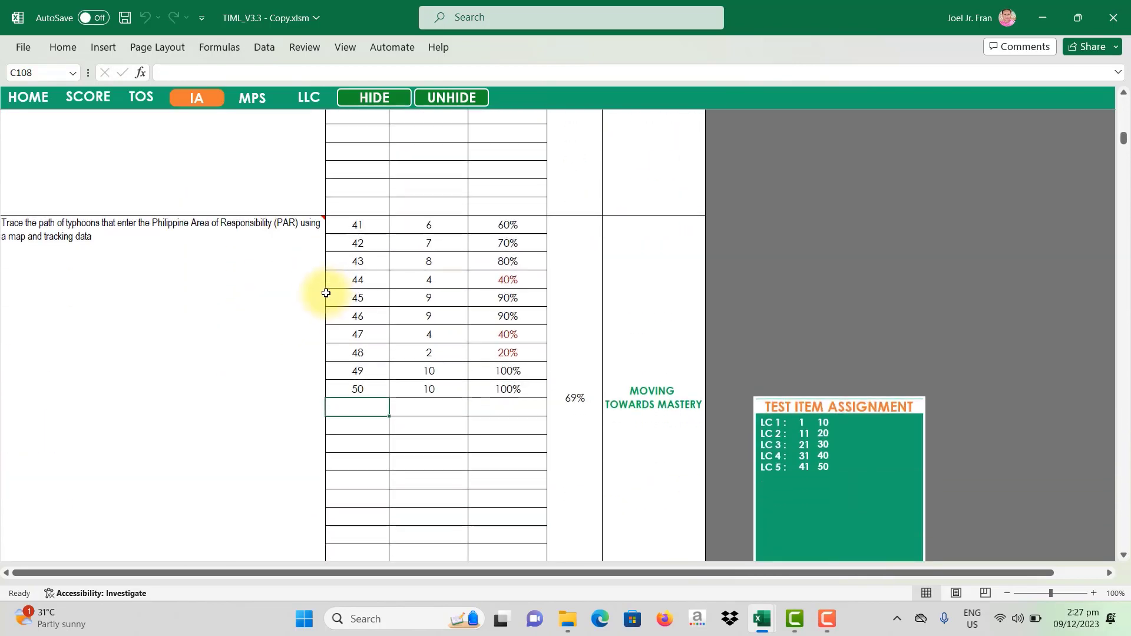
drag(361, 223, 361, 391)
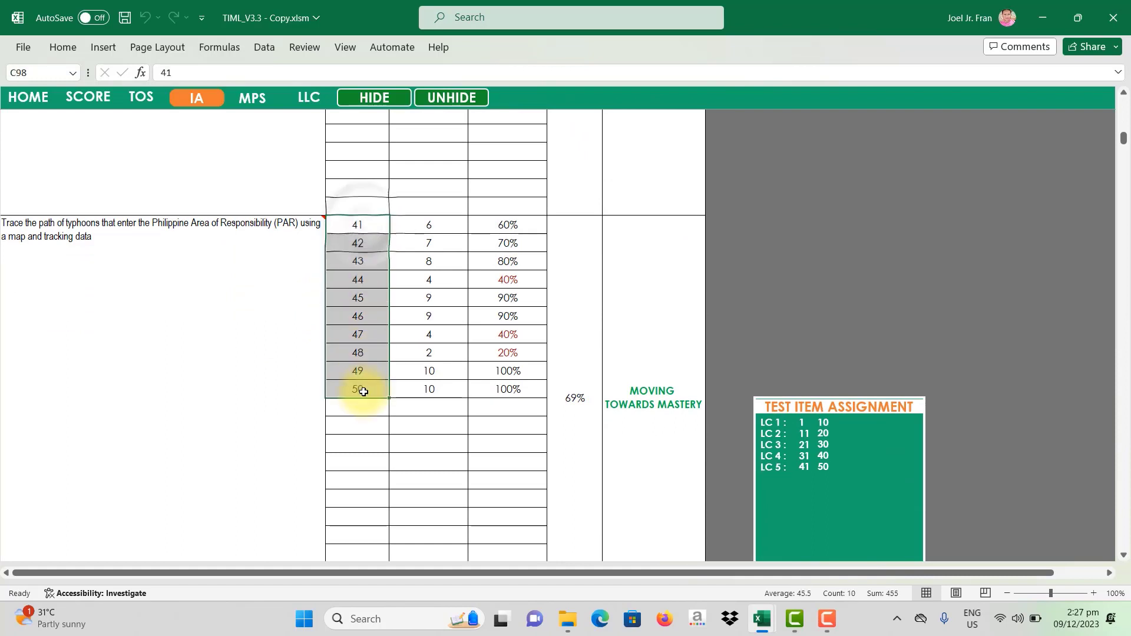
scroll(363, 411, down, 7)
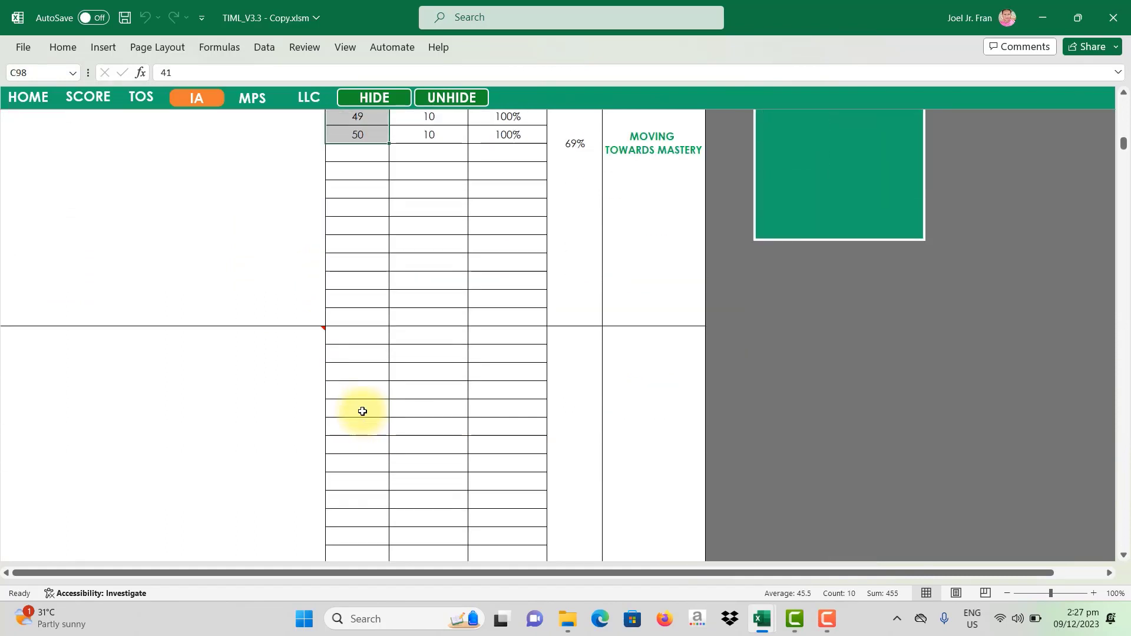
click(256, 383)
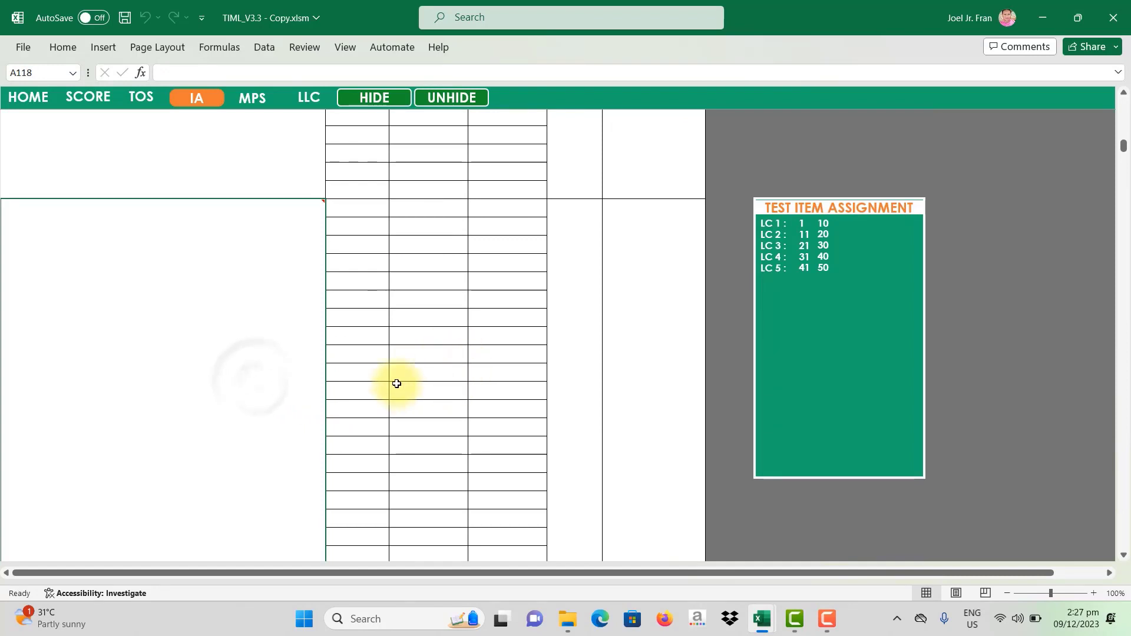
drag(358, 215, 378, 459)
scroll(383, 463, down, 6)
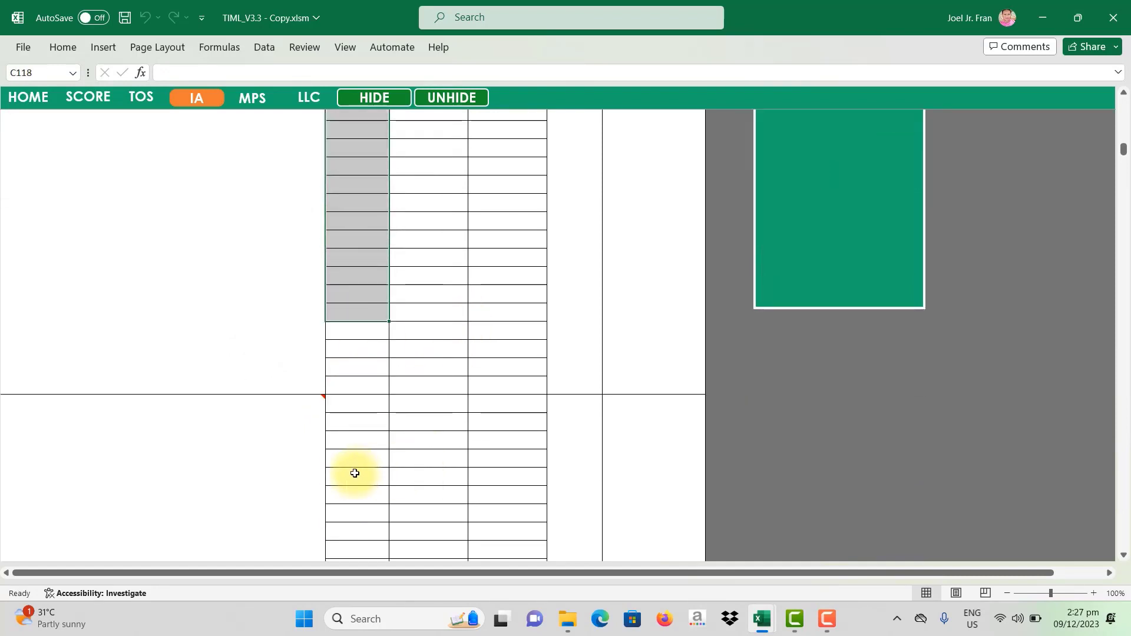
drag(280, 452, 542, 490)
scroll(449, 516, down, 6)
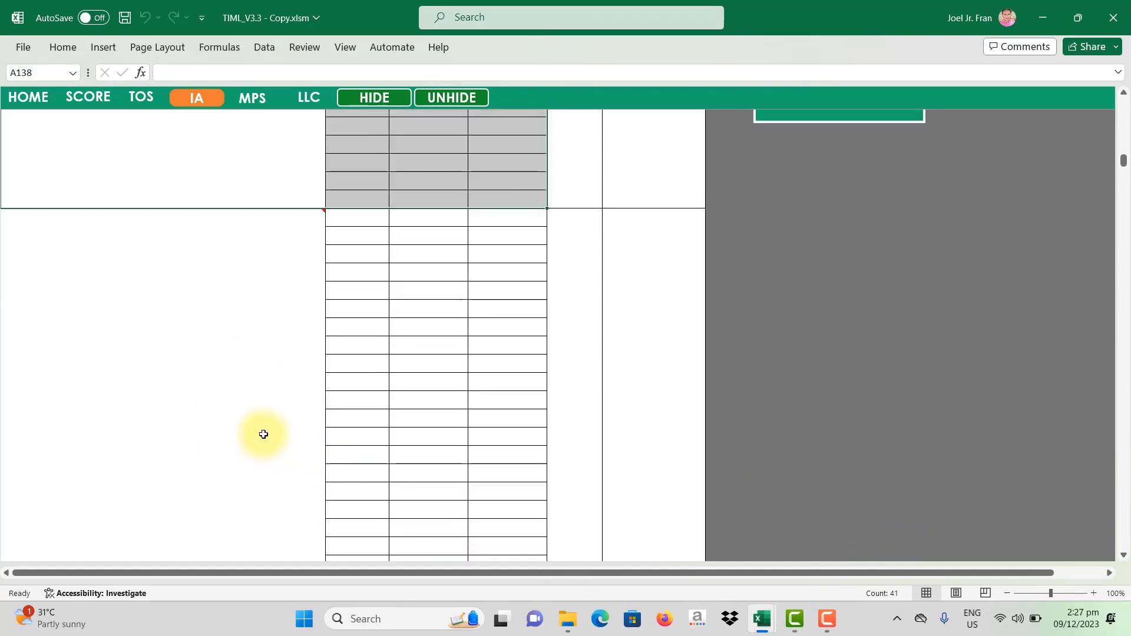
drag(263, 435, 503, 429)
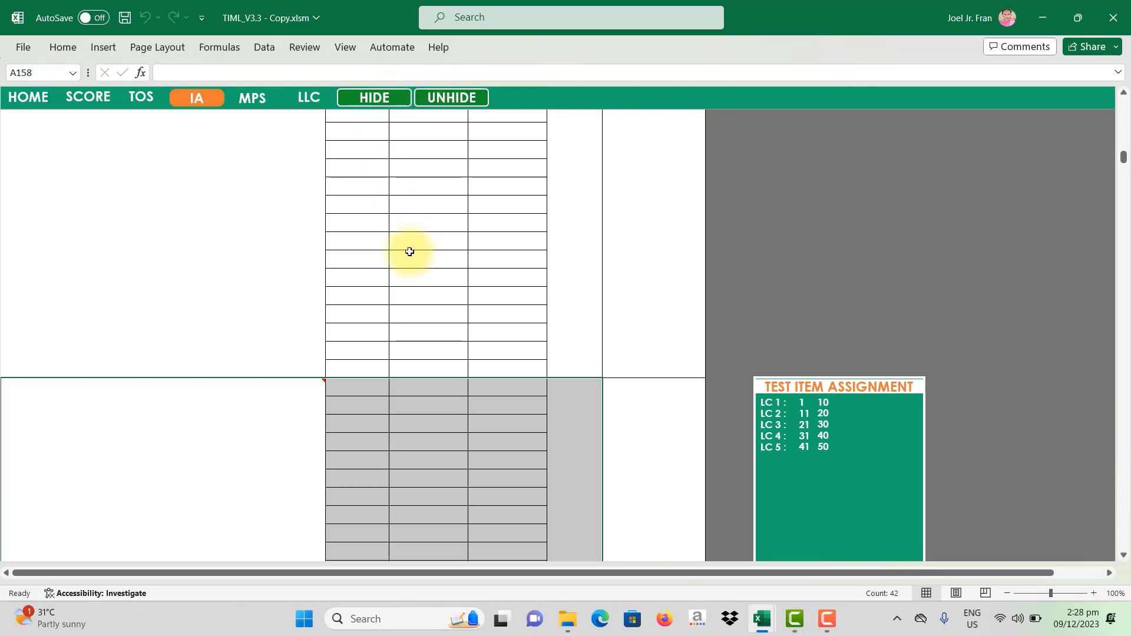
scroll(235, 288, up, 2)
drag(229, 306, 613, 315)
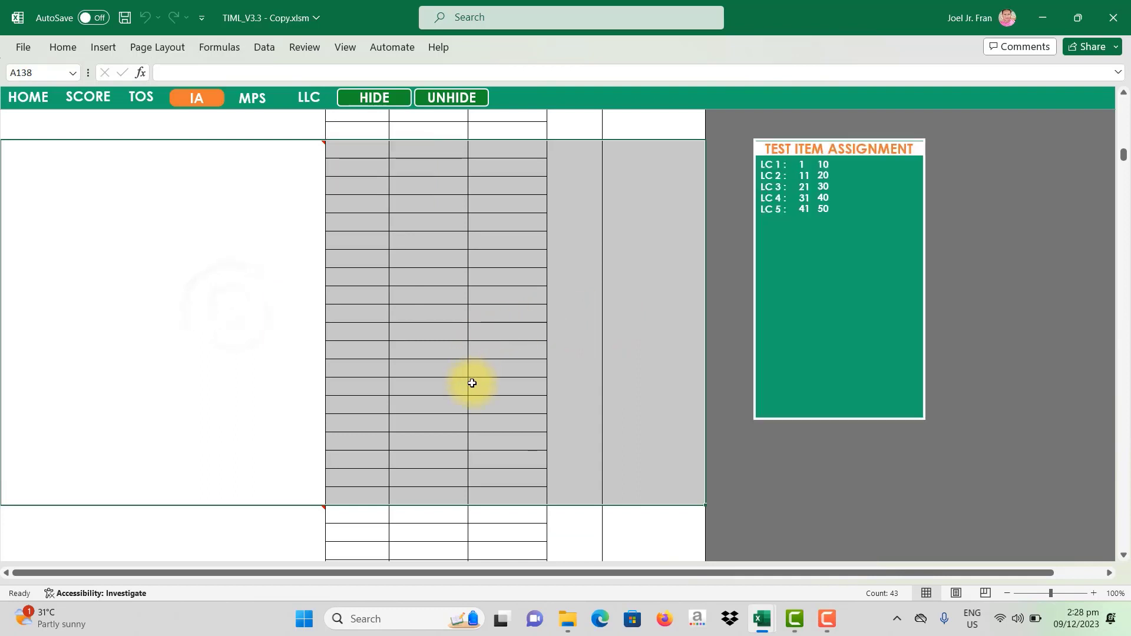
scroll(477, 366, down, 5)
drag(248, 418, 576, 404)
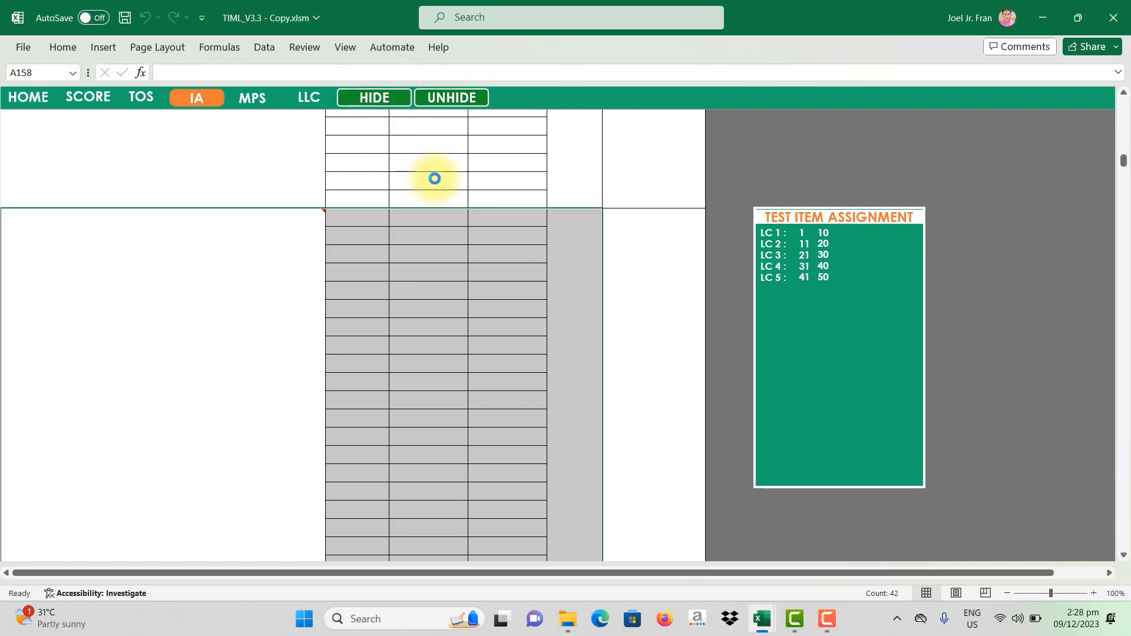
Hide the IA sheet's unused rows and blank competency blocks, and check the condensed item list.
scroll(464, 235, up, 6)
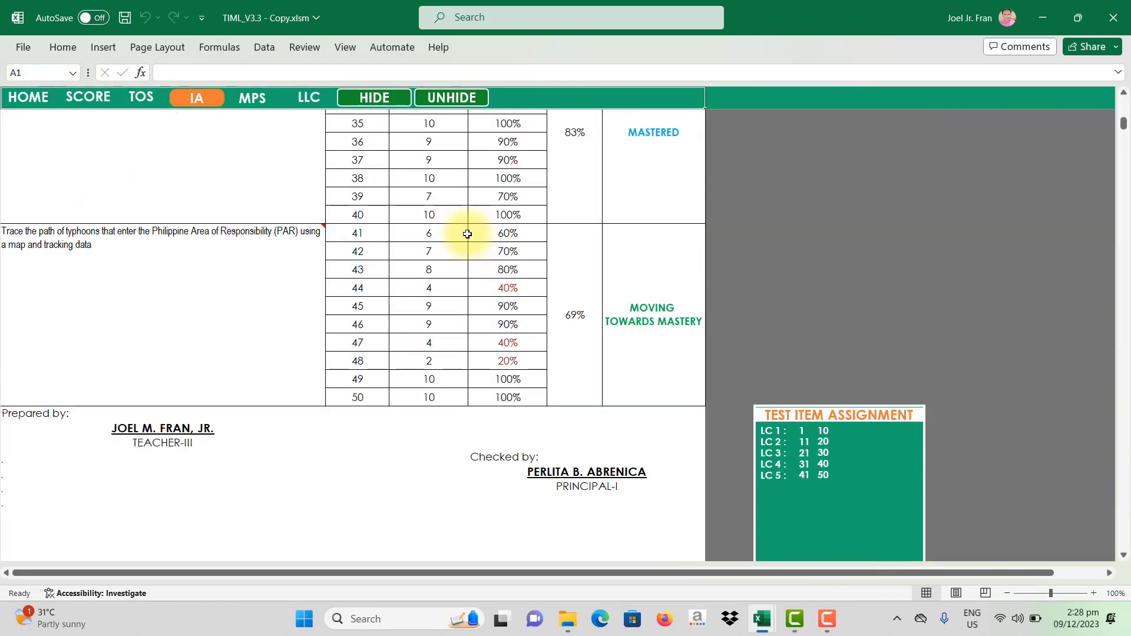
scroll(372, 262, up, 12)
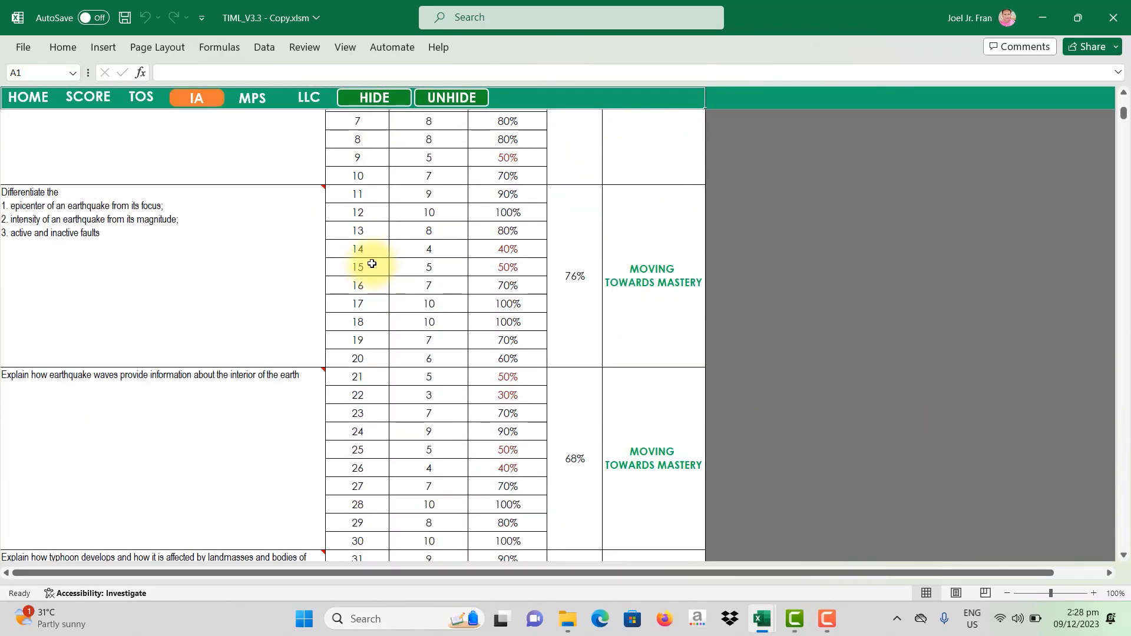
Examine the condensed IA item list from the table header through the consecutive Learning Competency blocks.
scroll(372, 261, up, 4)
scroll(374, 258, down, 4)
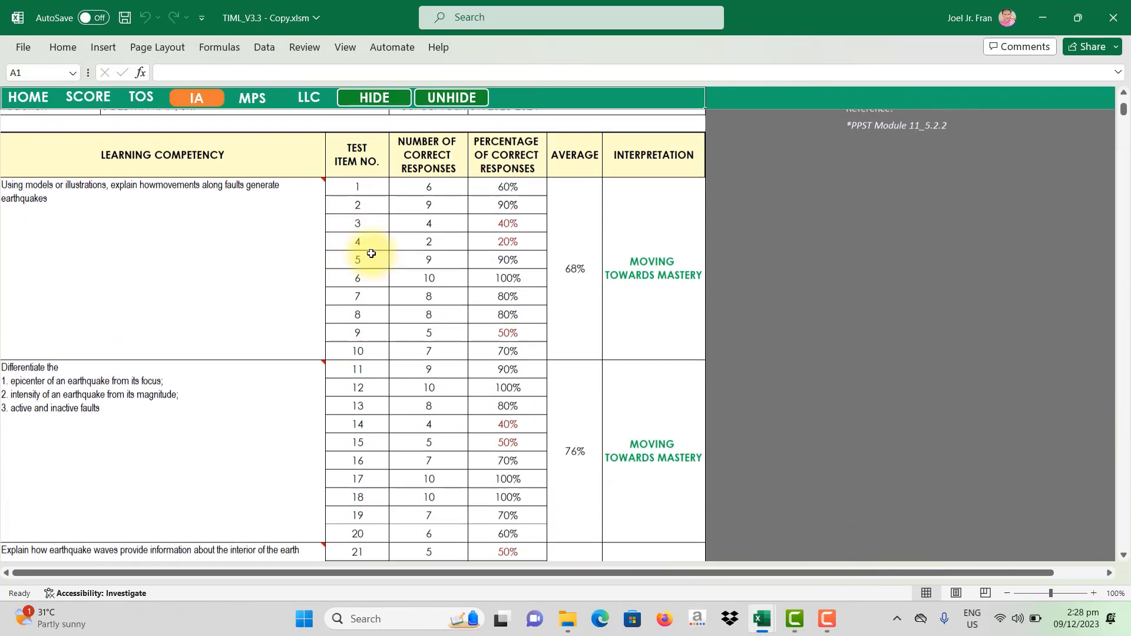
scroll(380, 255, up, 2)
scroll(377, 254, up, 2)
scroll(375, 263, down, 10)
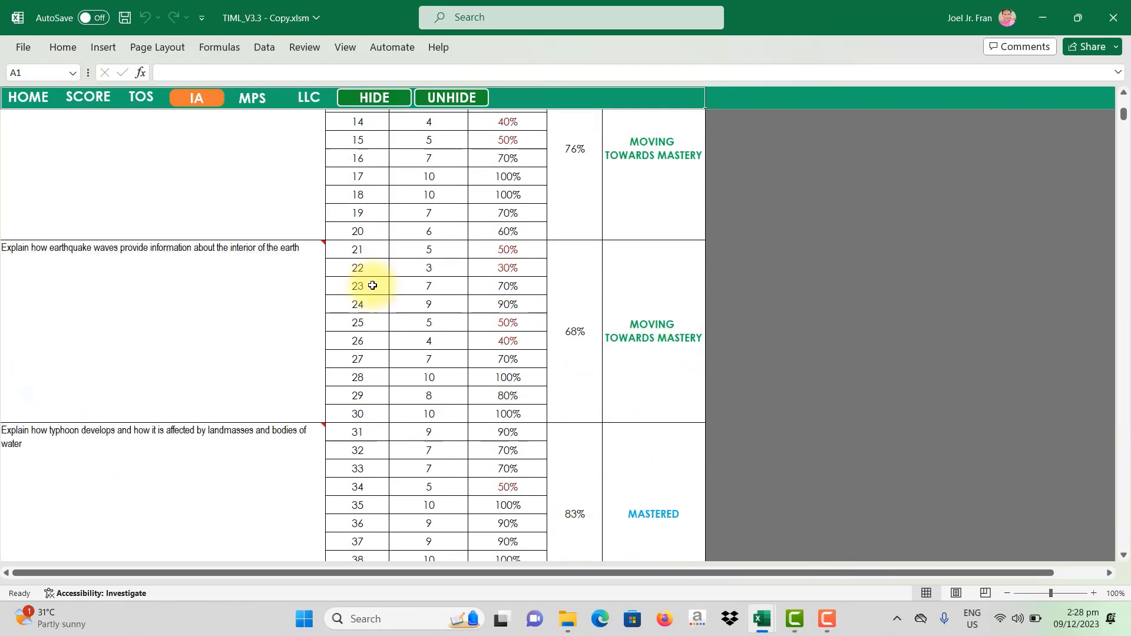
scroll(372, 286, down, 5)
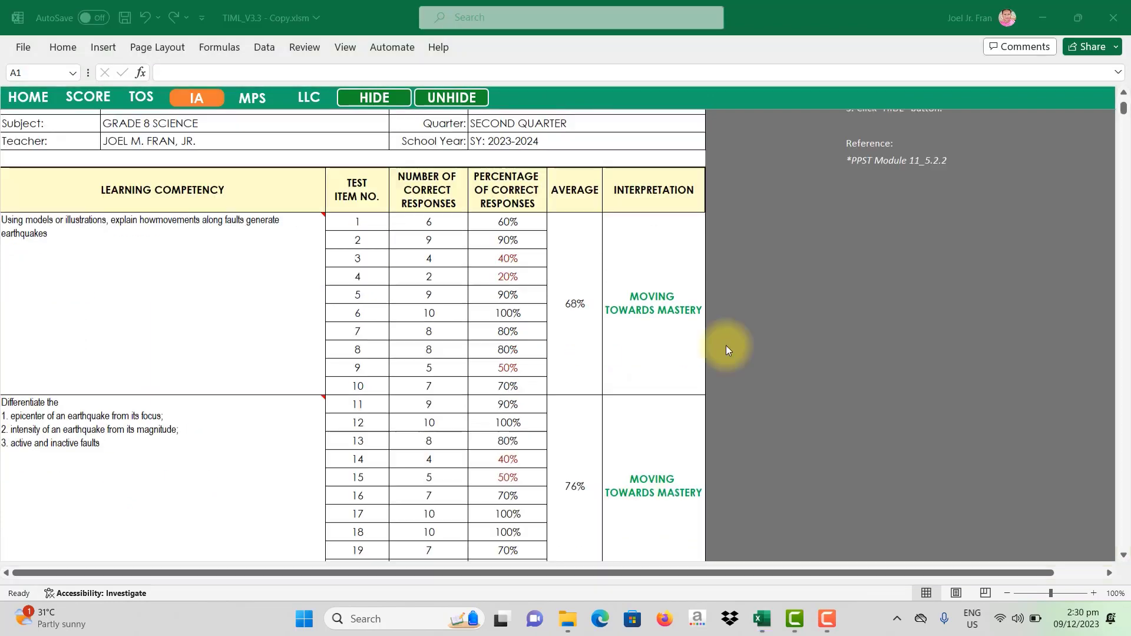
scroll(726, 346, down, 2)
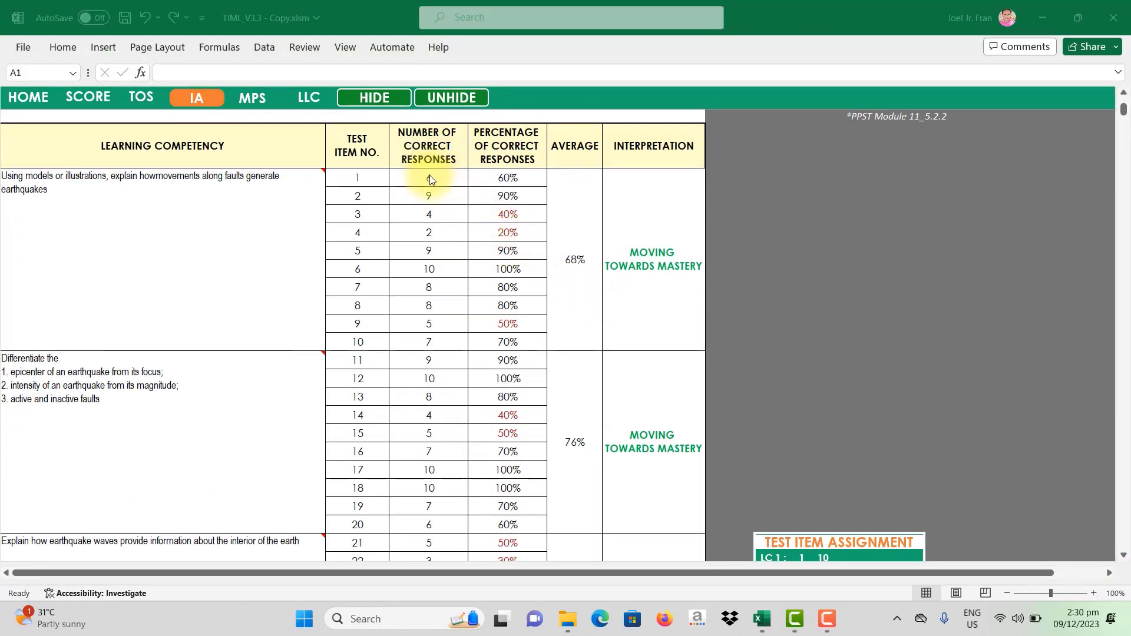
Examine the correct response counts, percentages and averages for the first two Learning Competencies on the IA sheet.
click(431, 179)
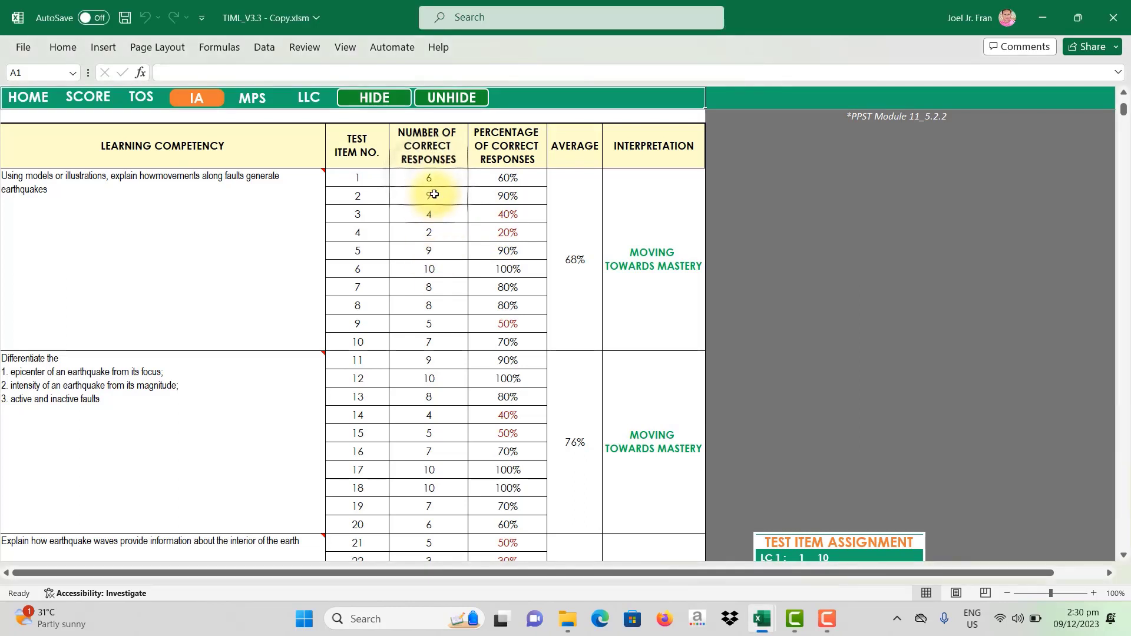
drag(433, 179, 439, 488)
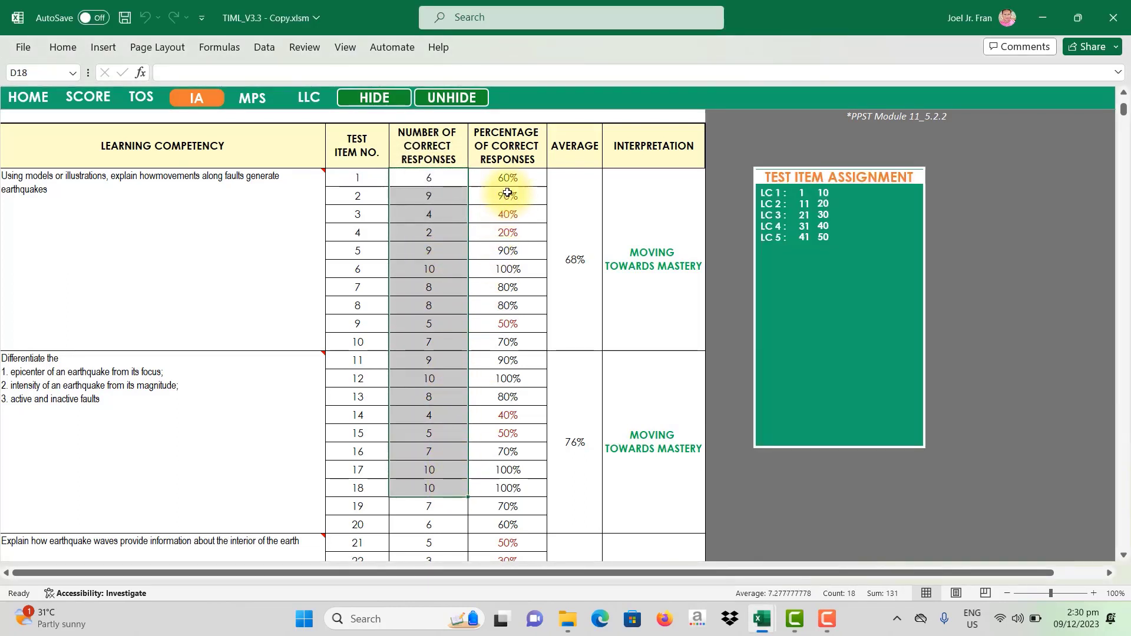
drag(507, 194, 525, 391)
drag(574, 260, 598, 426)
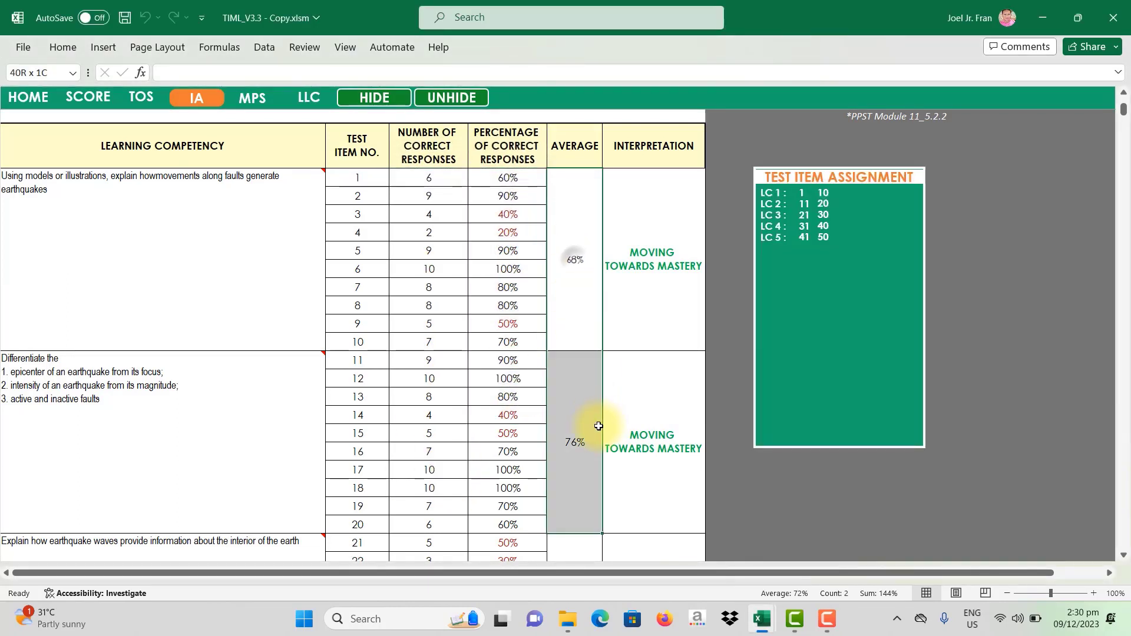
Examine the mastery interpretation of each Learning Competency in turn, from #1 through #5.
click(652, 227)
scroll(686, 331, down, 1)
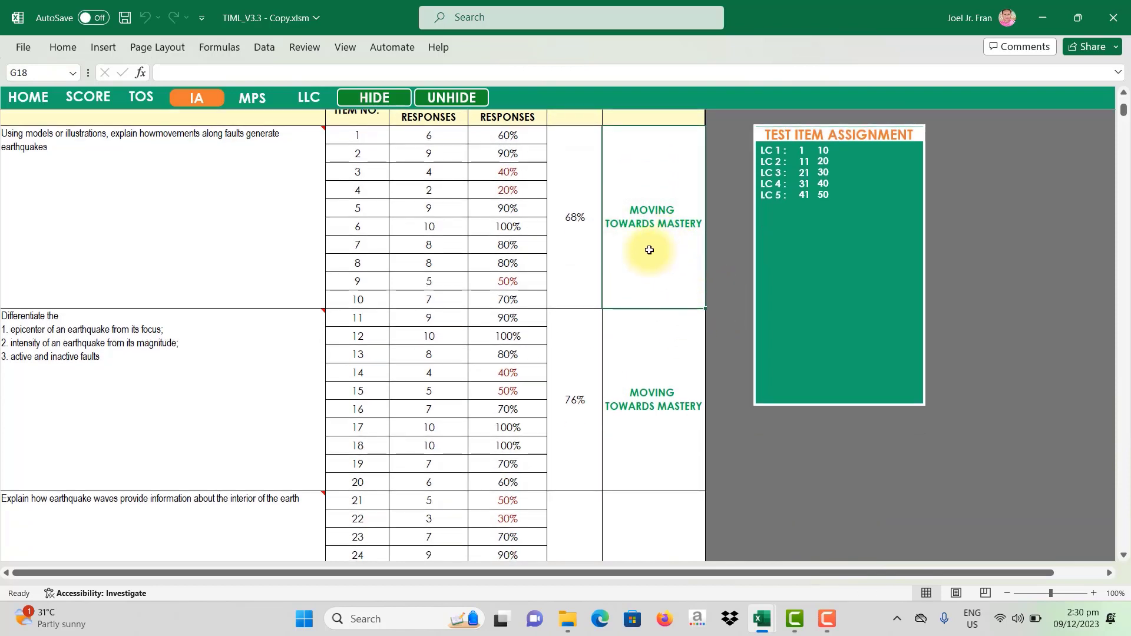
click(634, 391)
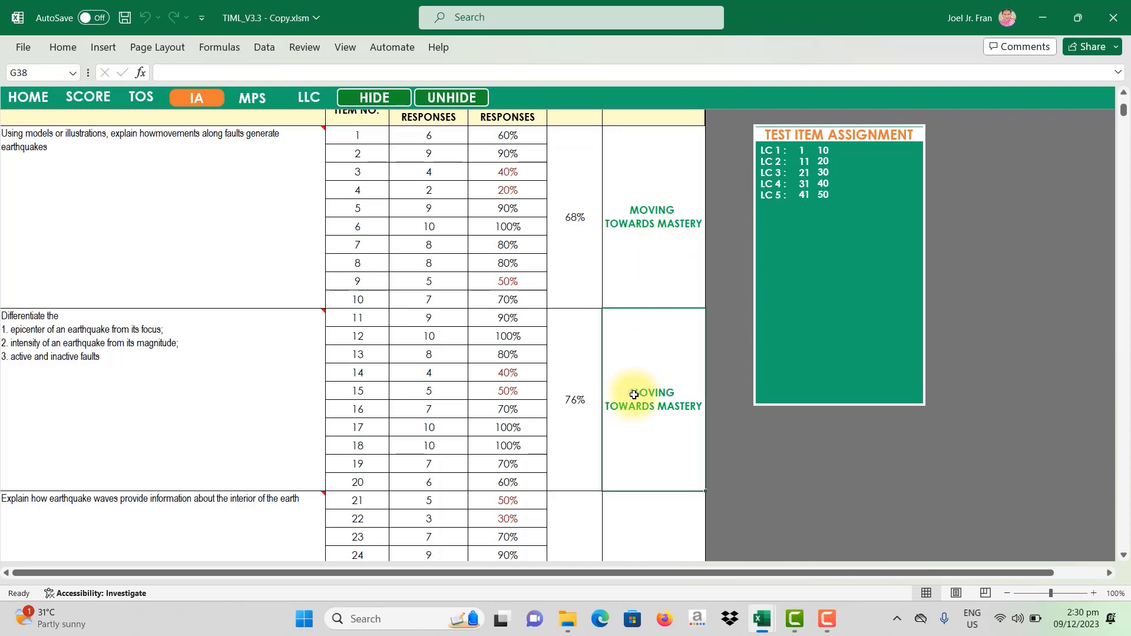
scroll(635, 395, down, 3)
click(636, 397)
scroll(636, 396, down, 2)
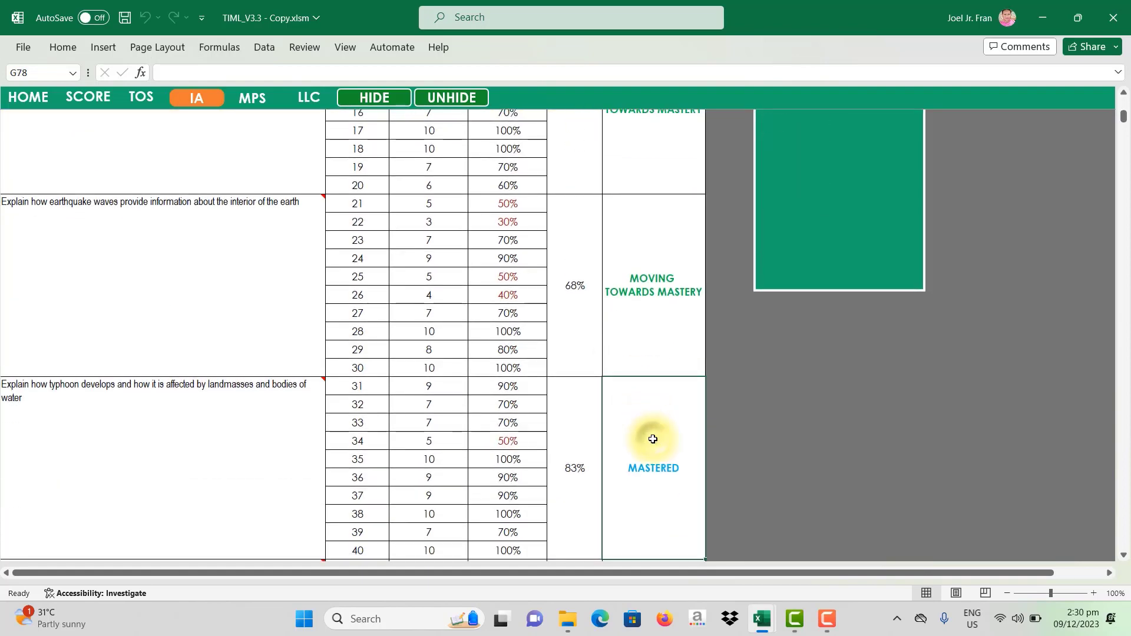
scroll(652, 439, down, 7)
click(659, 338)
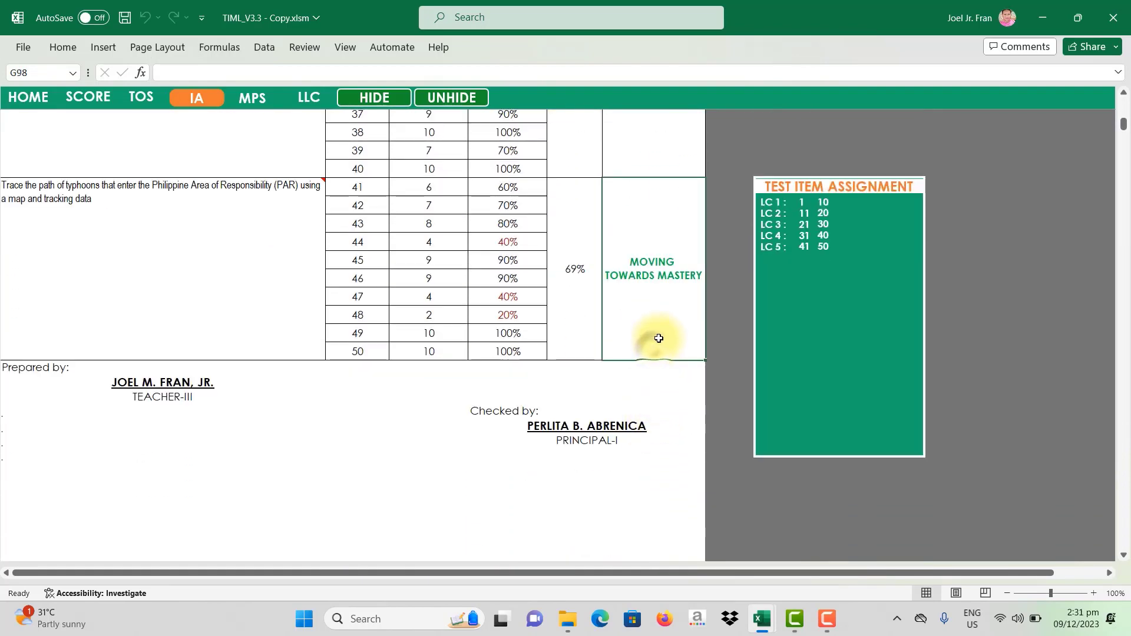
Recheck all Learning Competencies' interpretations for any low mastery rating, ending at the typhoon path competency.
scroll(660, 342, up, 9)
click(669, 245)
scroll(662, 248, up, 4)
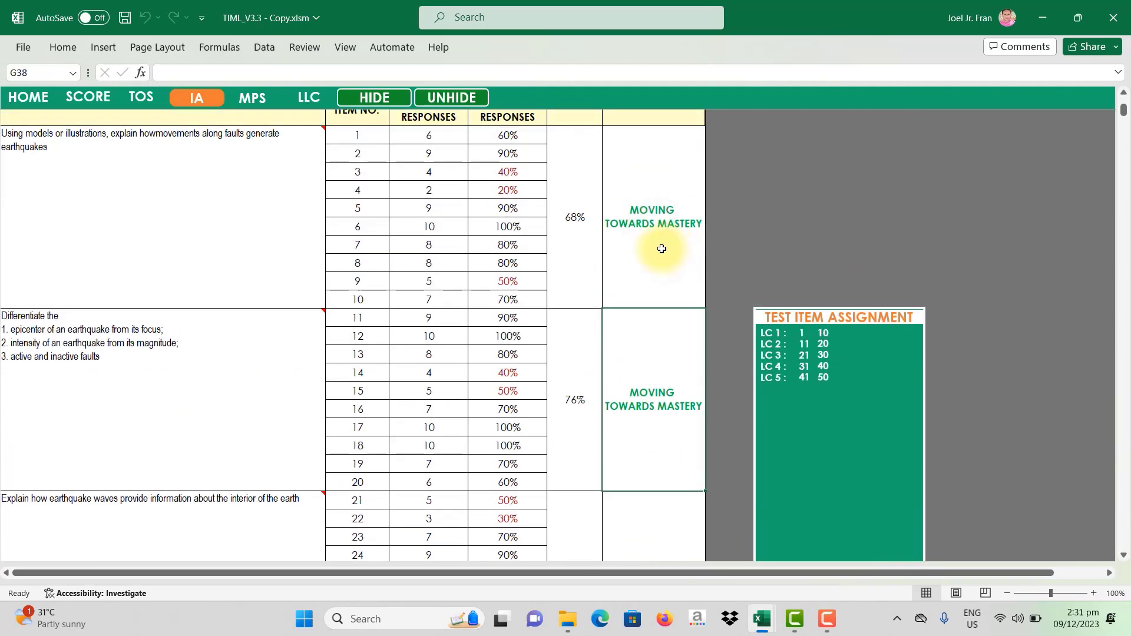
scroll(662, 249, up, 2)
scroll(662, 290, down, 5)
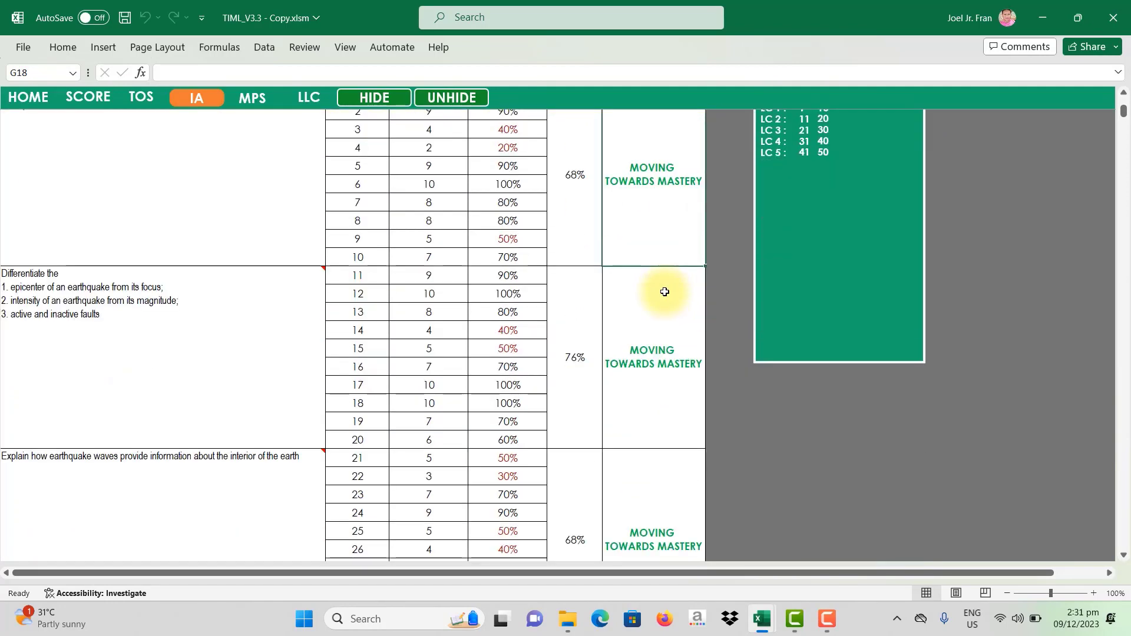
scroll(663, 290, down, 4)
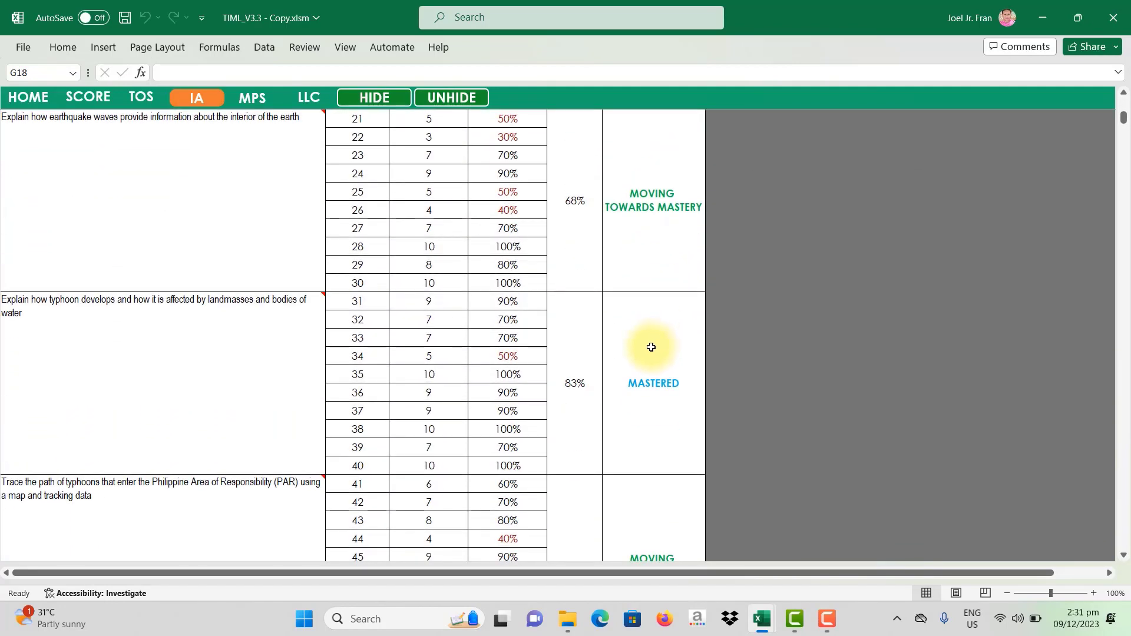
click(654, 349)
scroll(651, 354, down, 3)
click(644, 353)
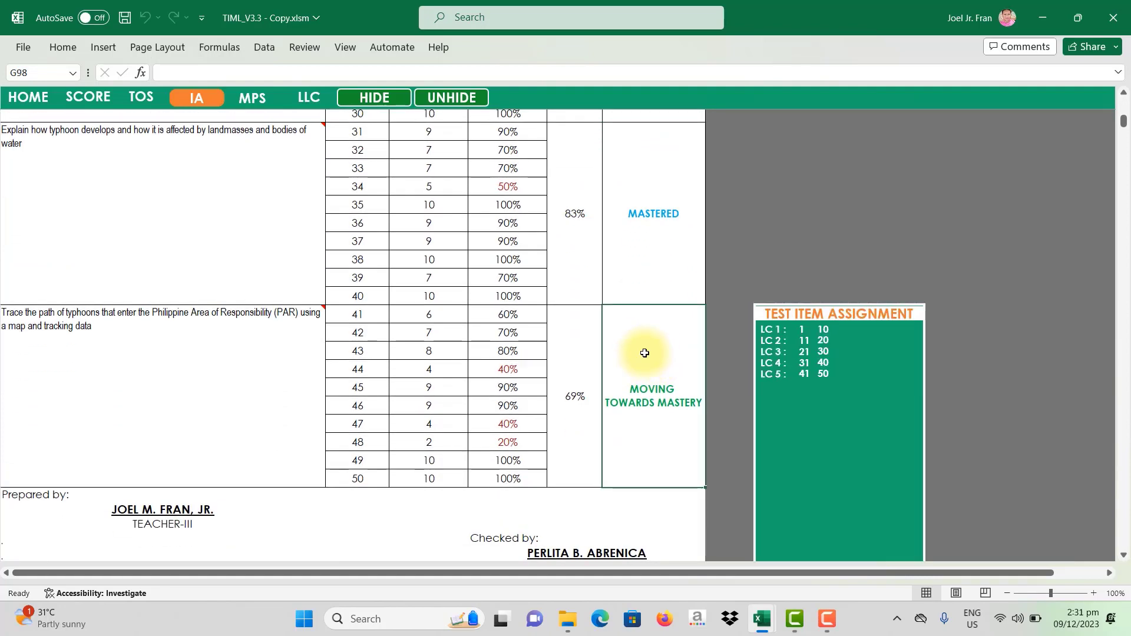
scroll(645, 353, up, 5)
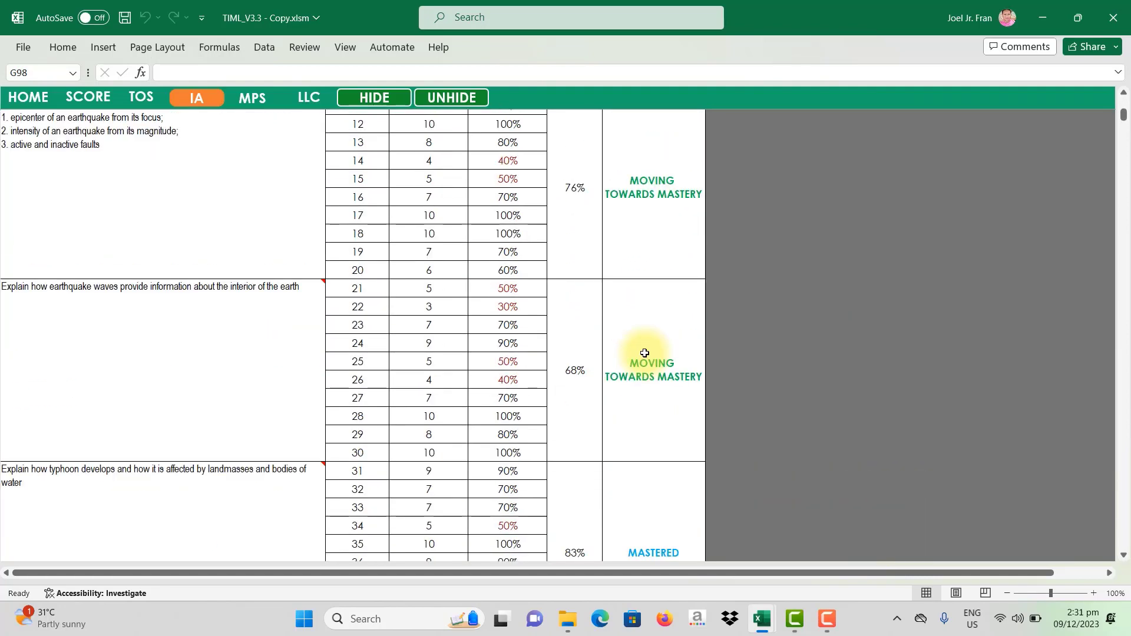
scroll(645, 353, down, 2)
scroll(644, 354, down, 2)
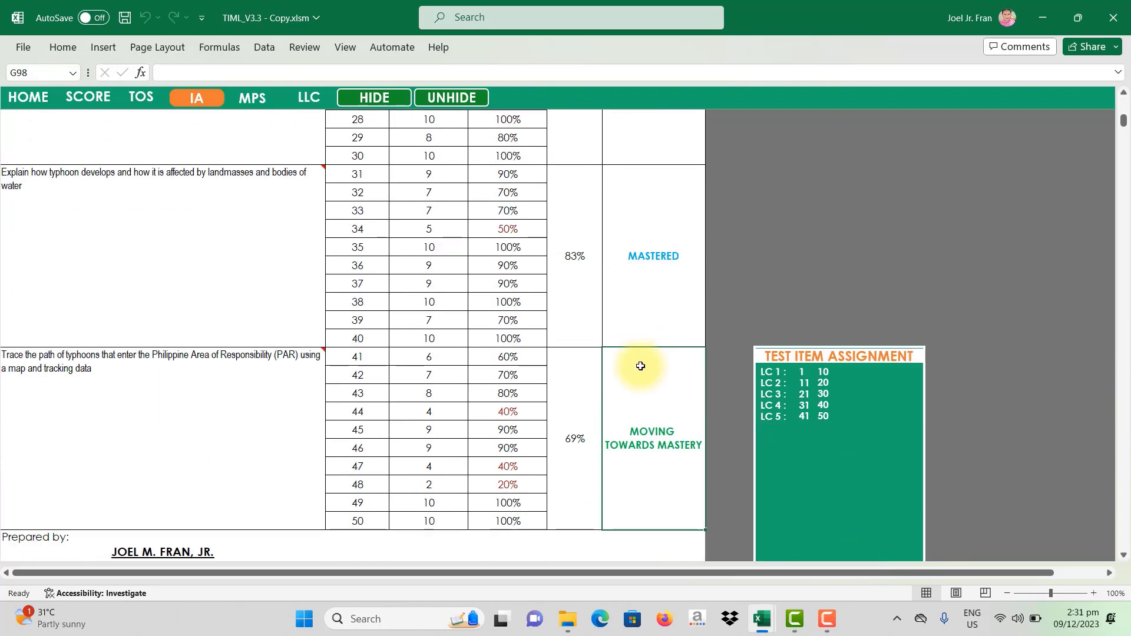
scroll(643, 398, down, 2)
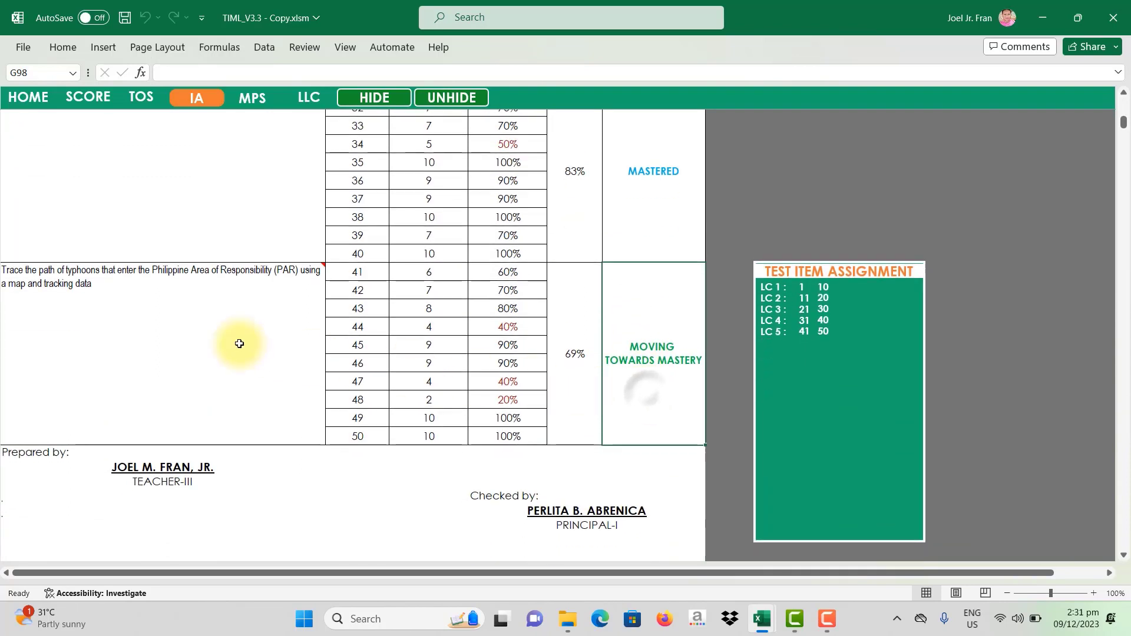
mouse_move(133, 323)
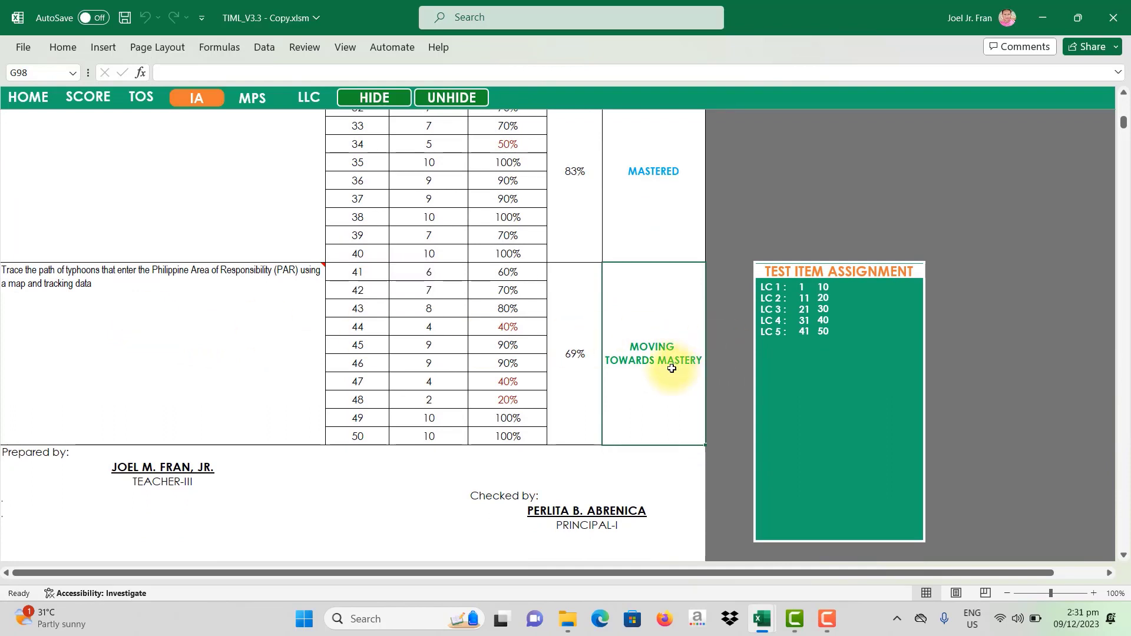
Clear the SCORE sheet's correct item entries in columns 33 to 39 for Student 6 through Student 10.
click(102, 103)
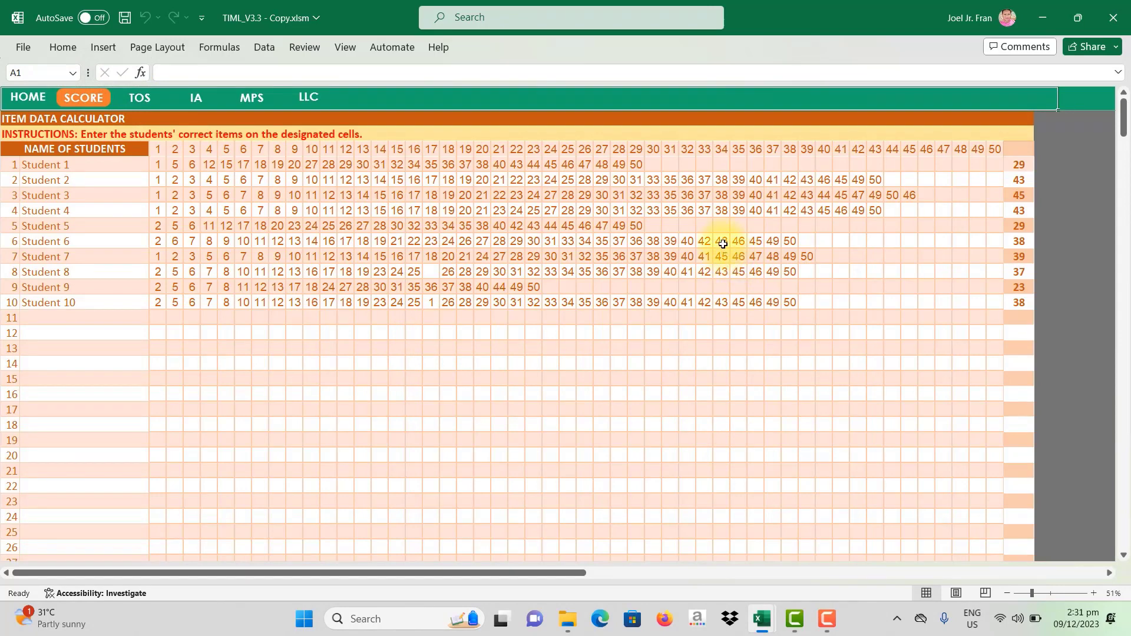
drag(711, 240, 809, 299)
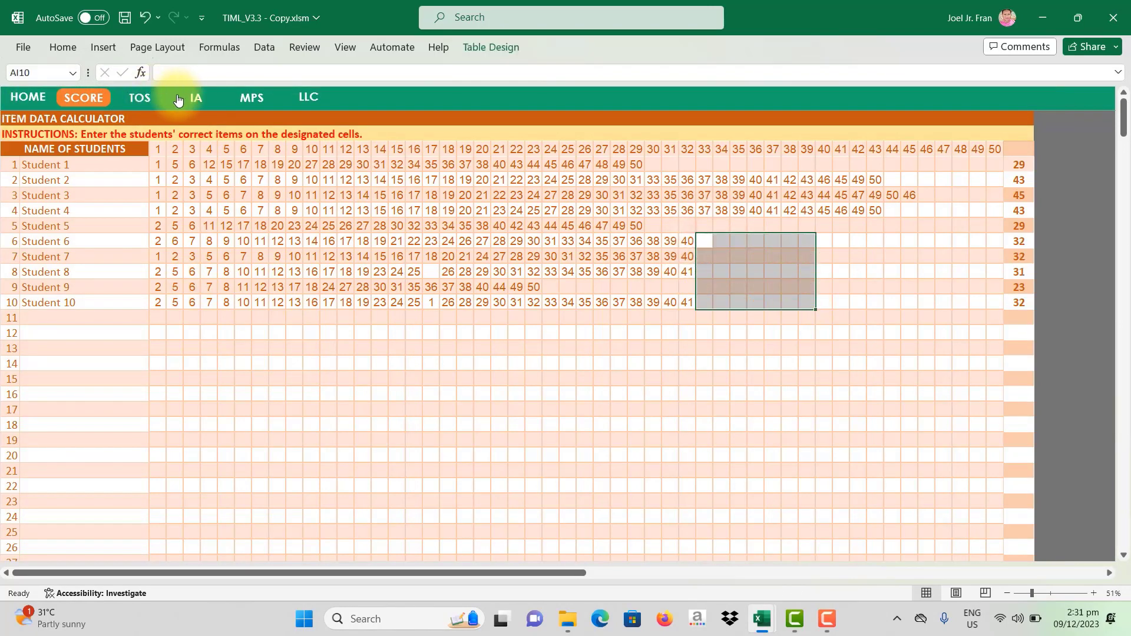
Return to the IA sheet and check Learning Competency #5's recalculated average and interpretation against the other competencies.
click(187, 99)
scroll(531, 377, up, 2)
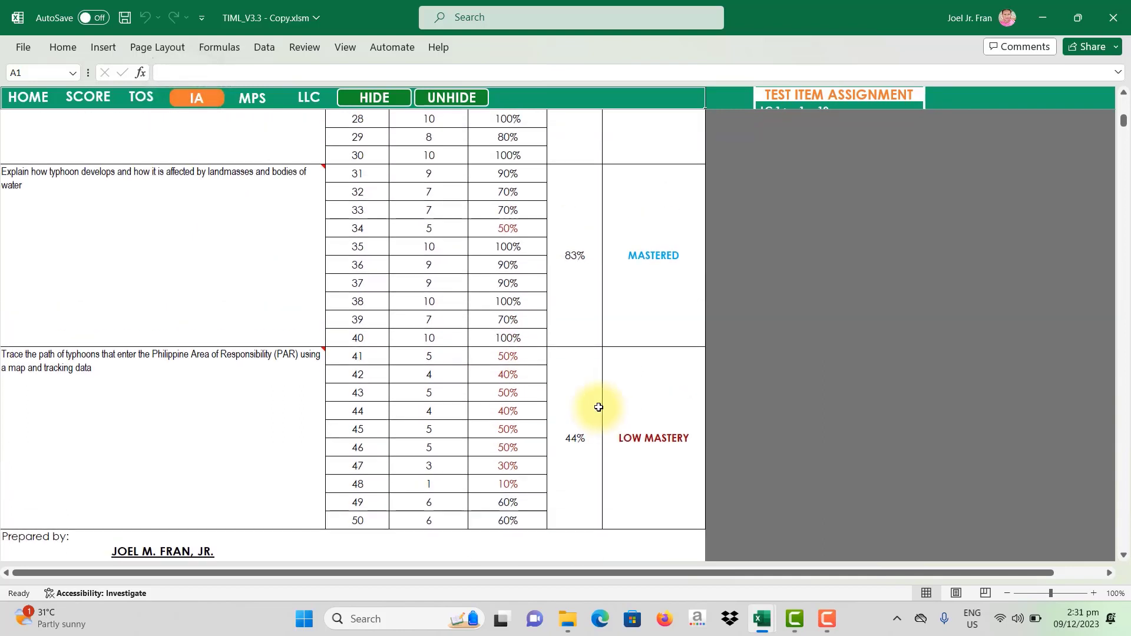
click(657, 446)
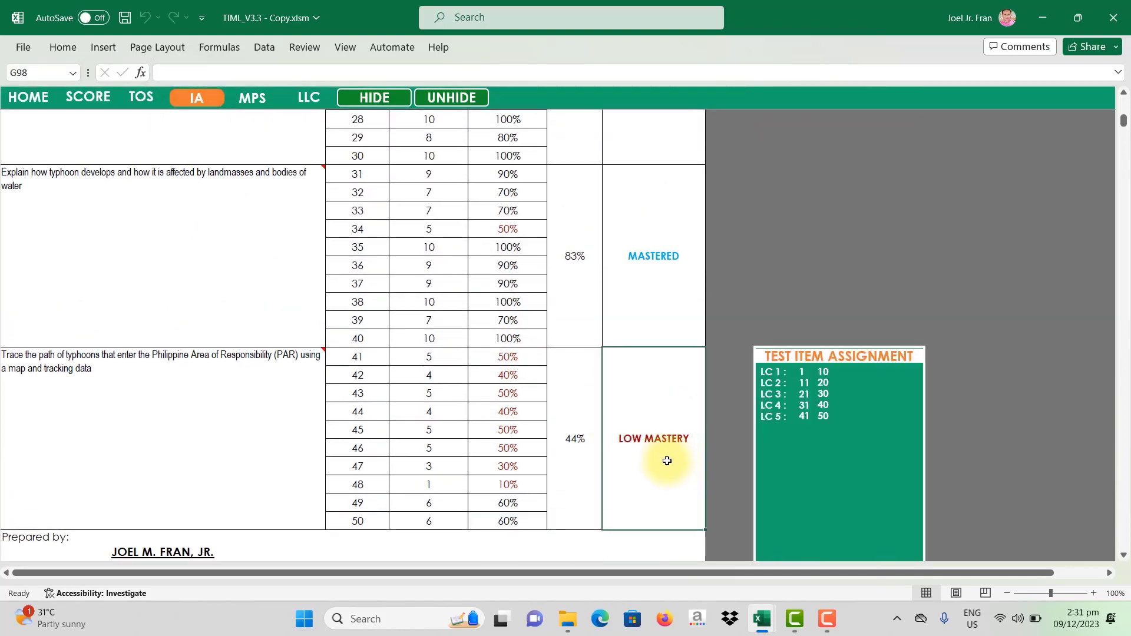
scroll(658, 455, up, 9)
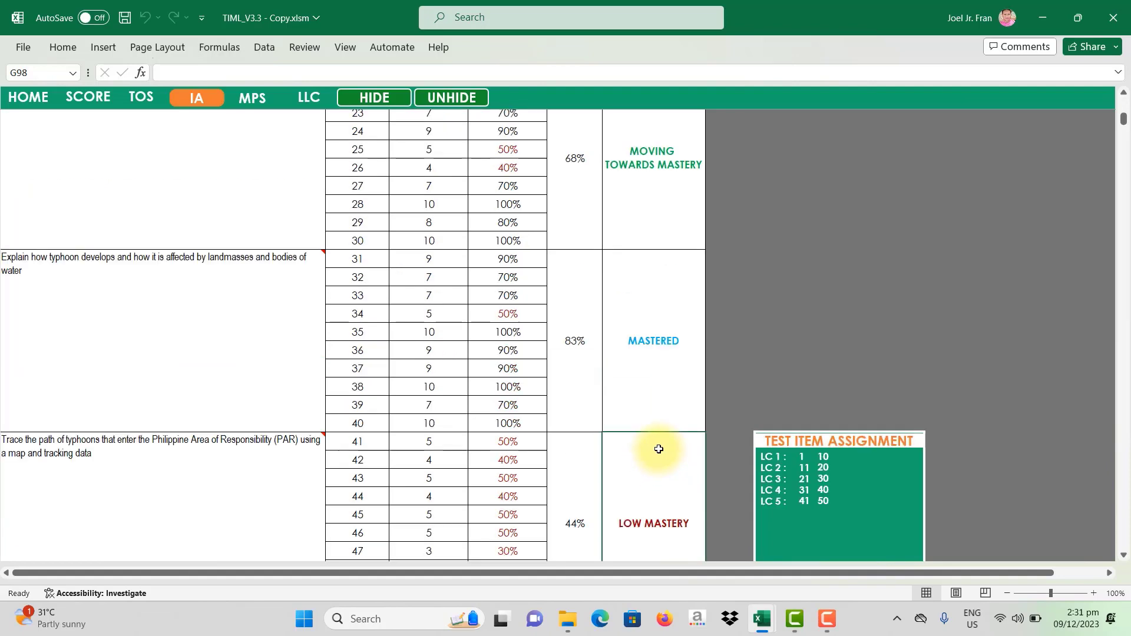
scroll(659, 448, up, 2)
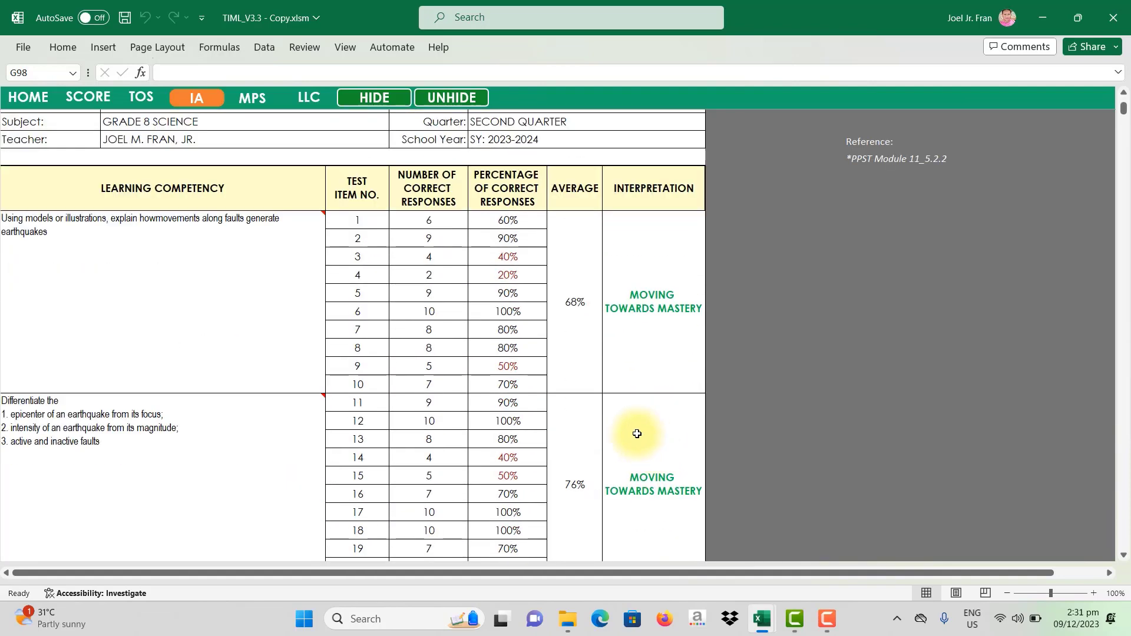
Open the LLC sheet and examine which competencies appear in the Least Learned Competencies report.
click(302, 99)
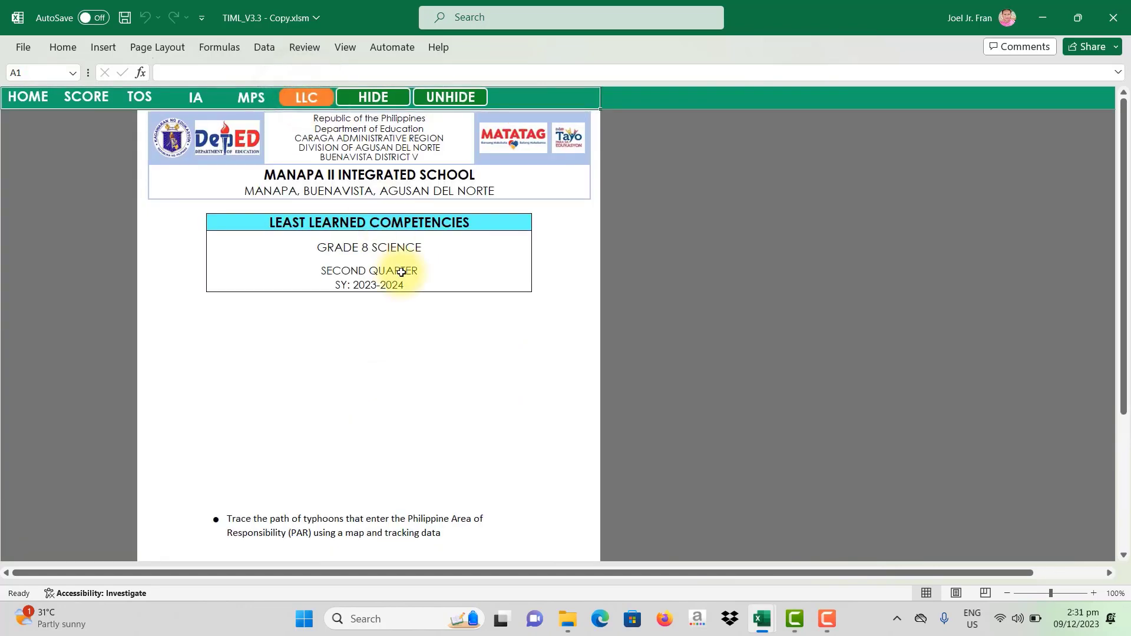
scroll(399, 282, down, 3)
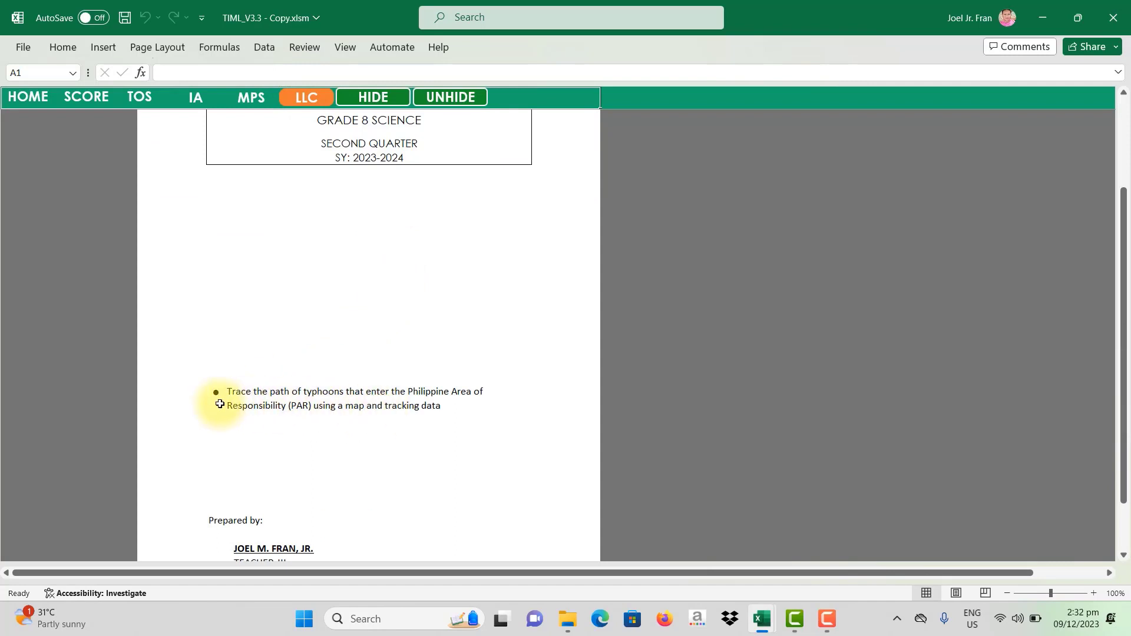
scroll(330, 353, up, 3)
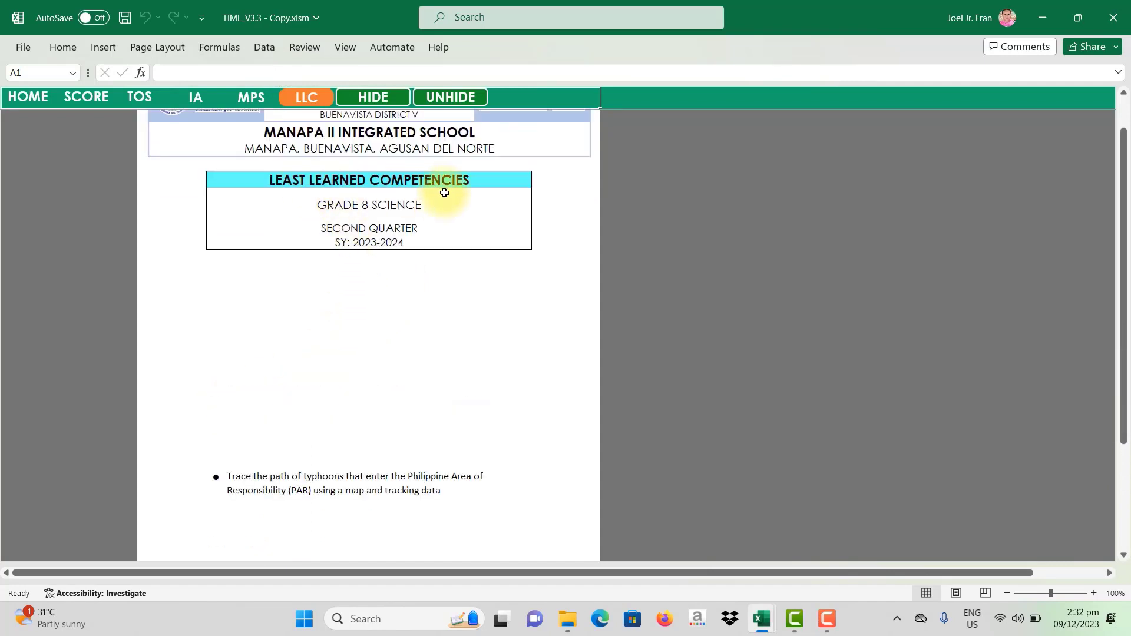
scroll(412, 361, down, 3)
scroll(422, 344, up, 1)
scroll(422, 344, up, 2)
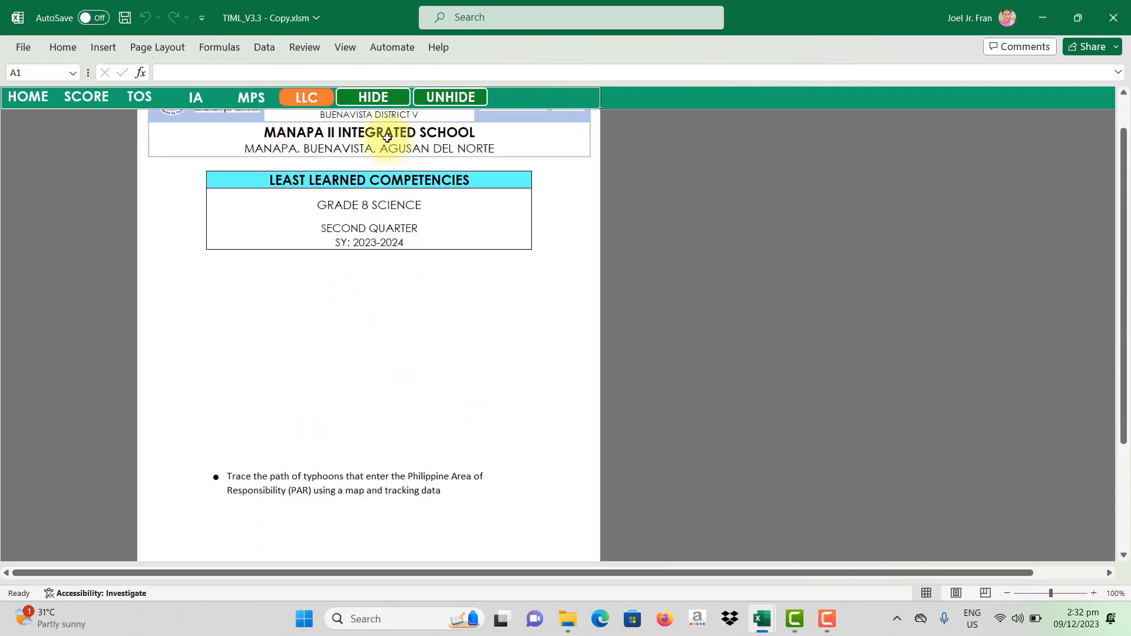
Hide the LLC report's blank rows and check the condensed page down to the signatories.
click(377, 102)
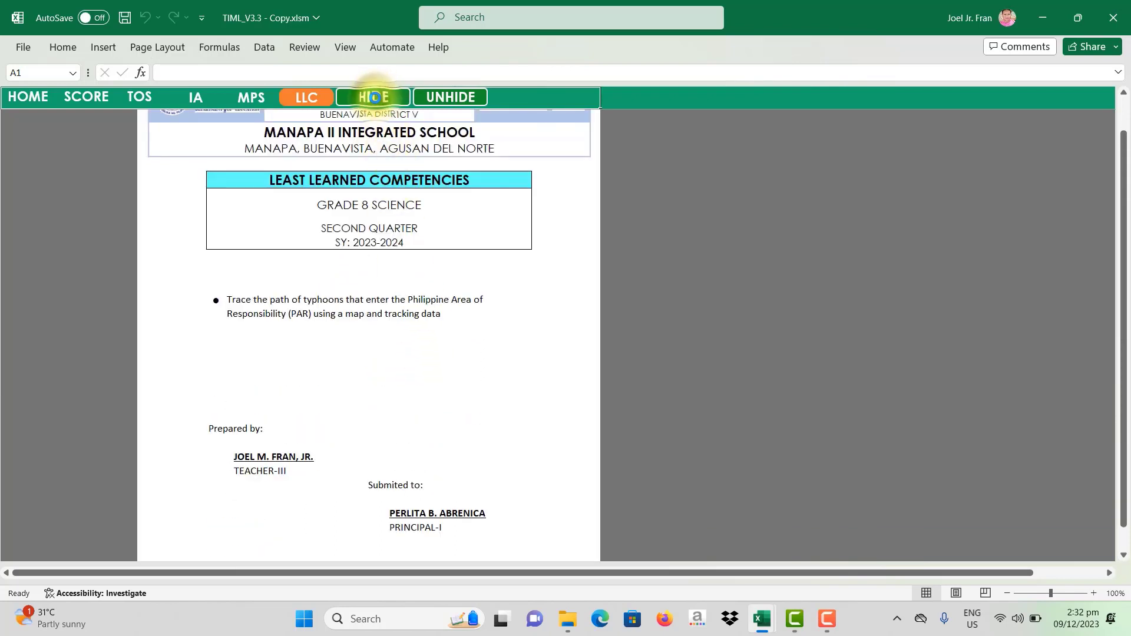
scroll(337, 323, up, 2)
scroll(354, 348, down, 5)
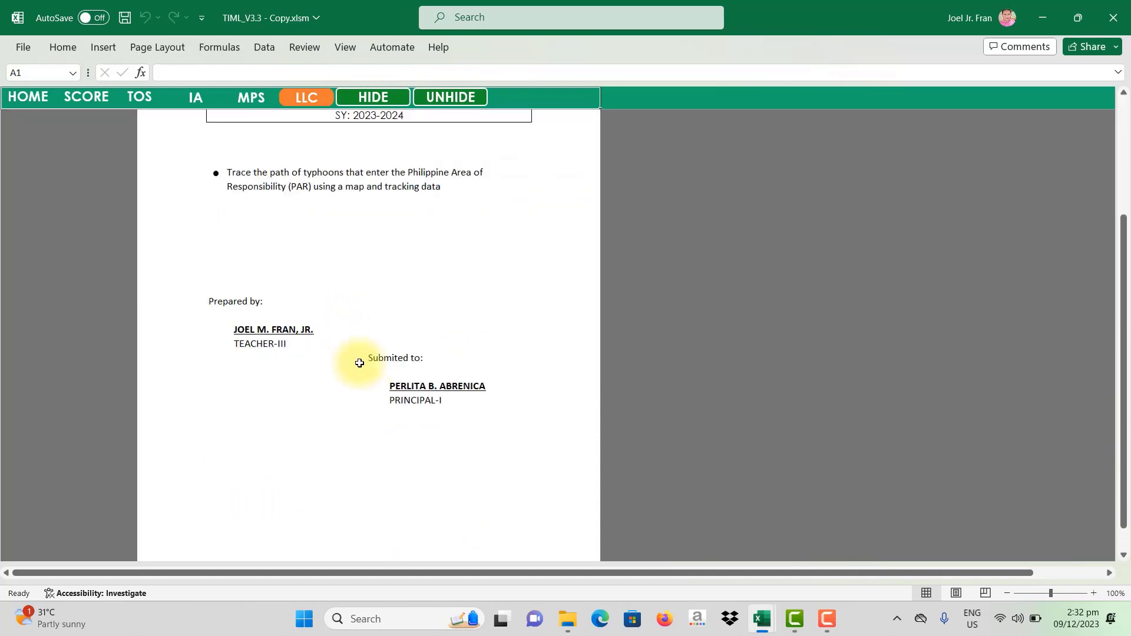
scroll(365, 360, up, 5)
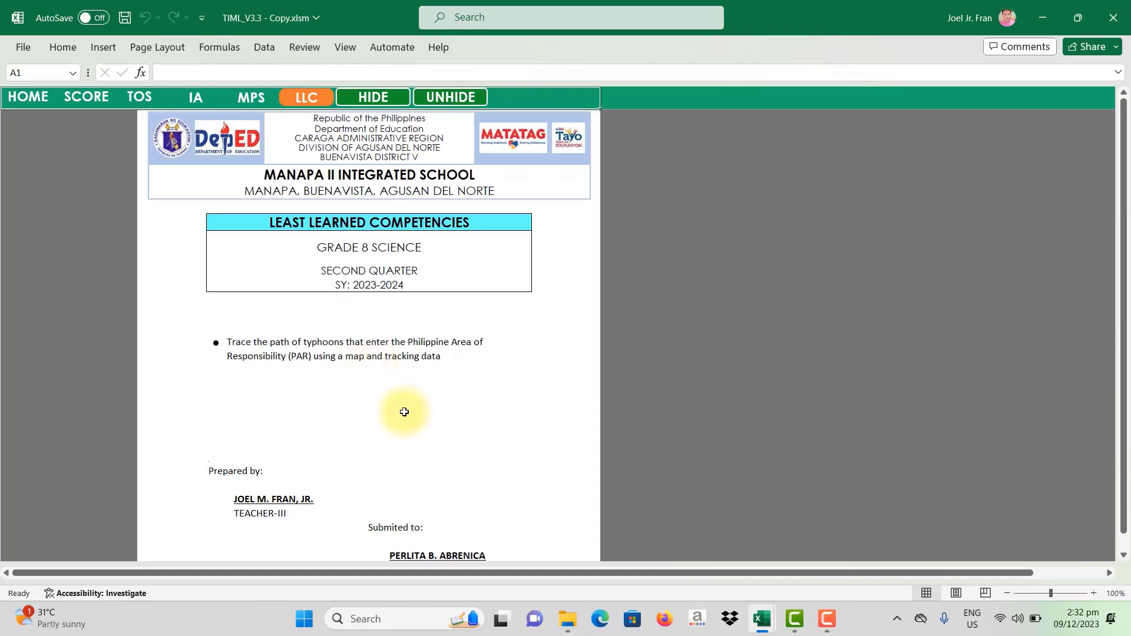
Preview the Least Learned Competencies report for printing, check its page layout, and return to the LLC sheet.
key(ctrl+p)
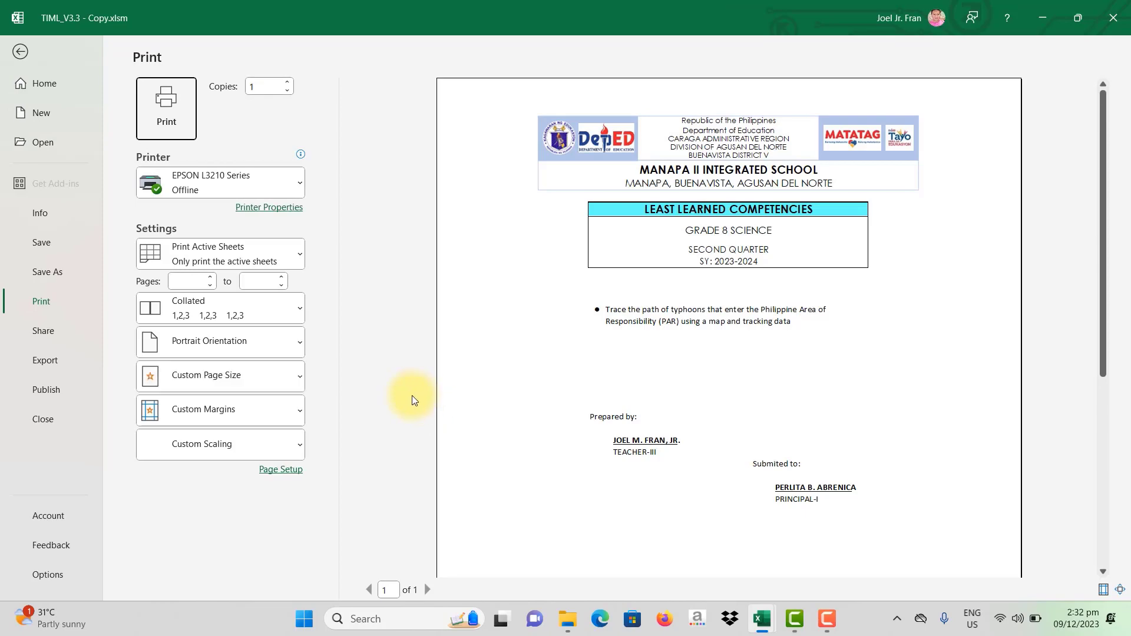
scroll(731, 442, down, 3)
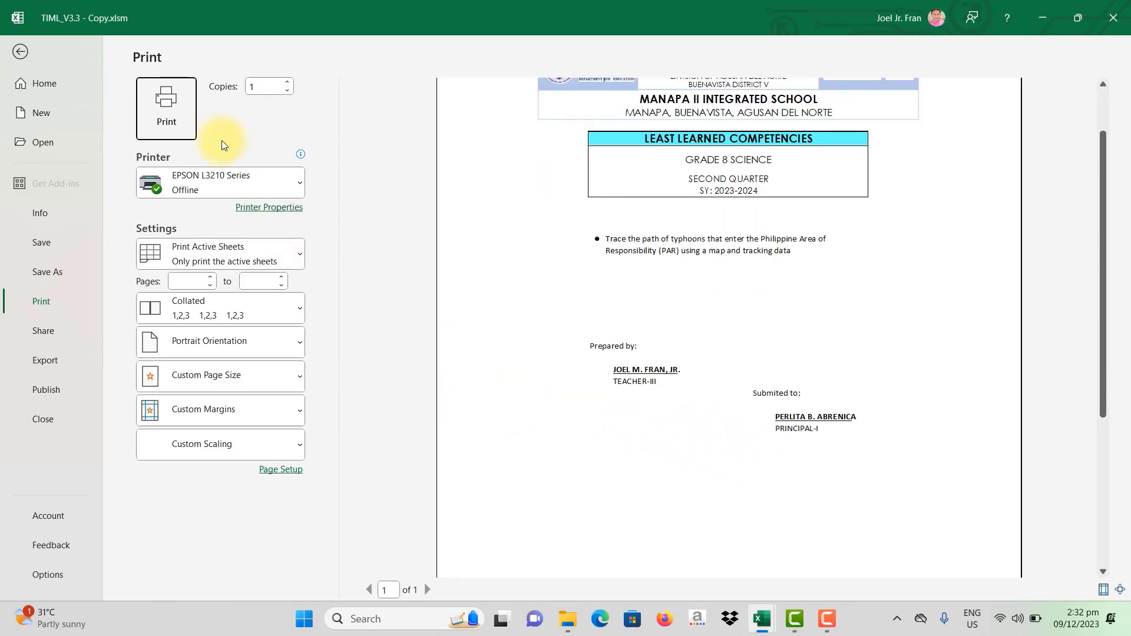
click(20, 52)
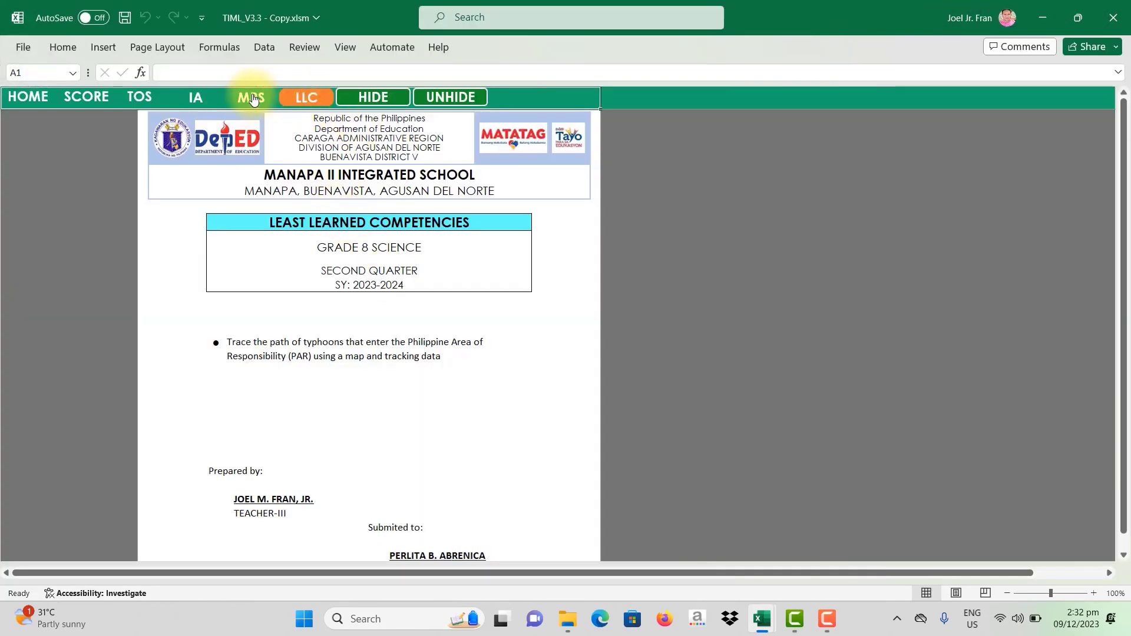
Return to the IA sheet and check the interpretation of the typhoon-path competency covering items 41 to 50.
click(198, 99)
scroll(530, 377, down, 9)
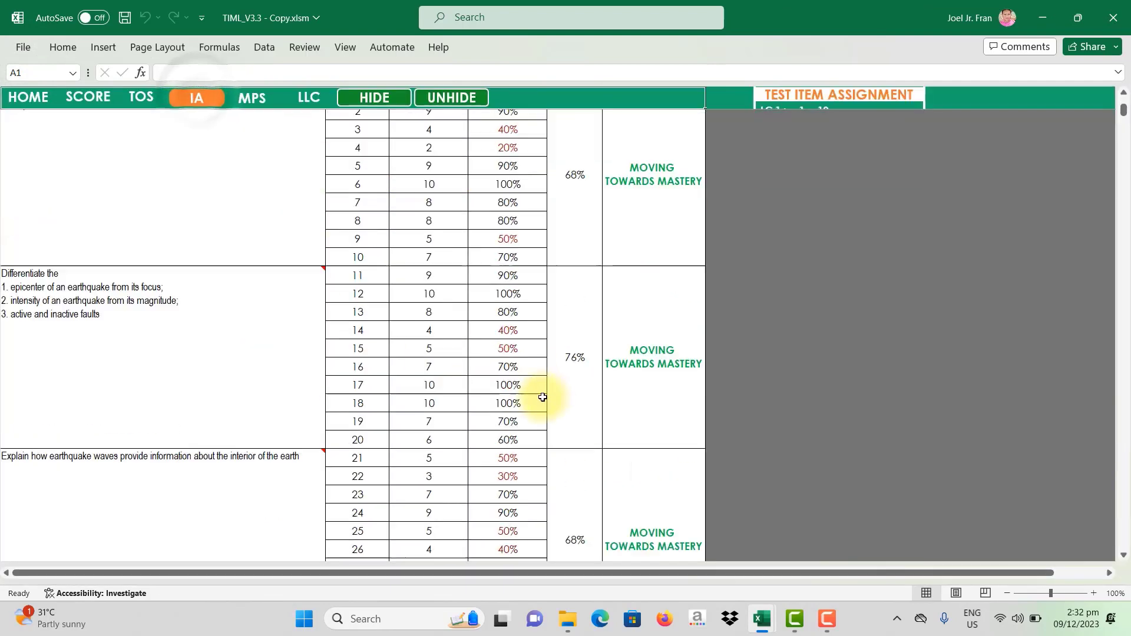
scroll(571, 423, down, 3)
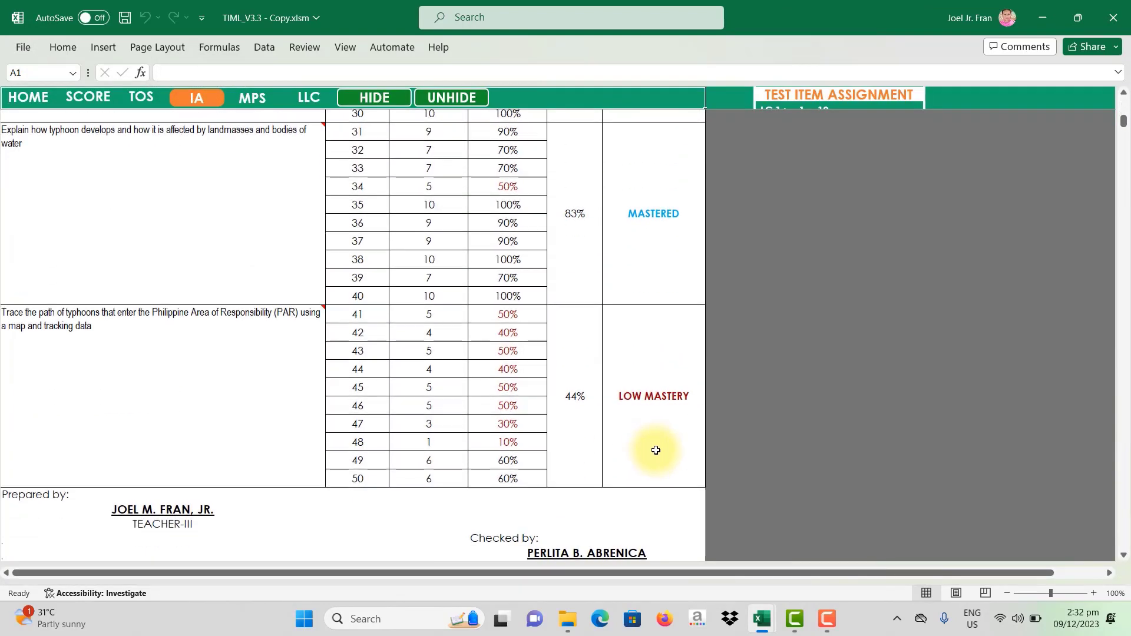
click(652, 398)
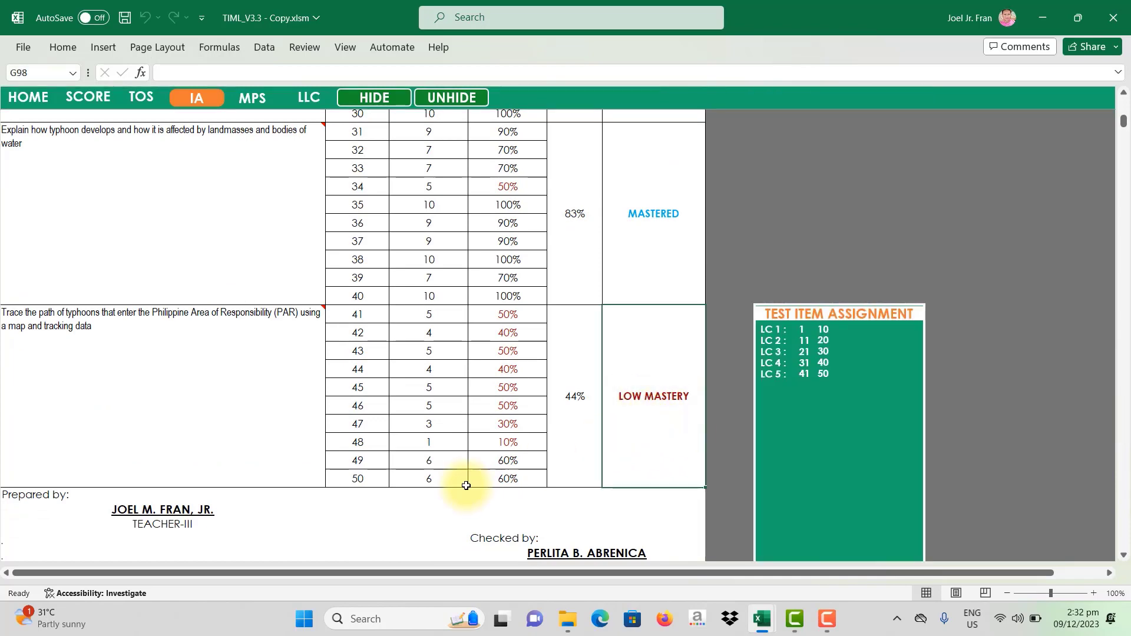
On the SCORE sheet, copy the entries of Students 2–4 from columns 38–44 and paste them as values for Students 6–8, starting at column 33.
click(95, 106)
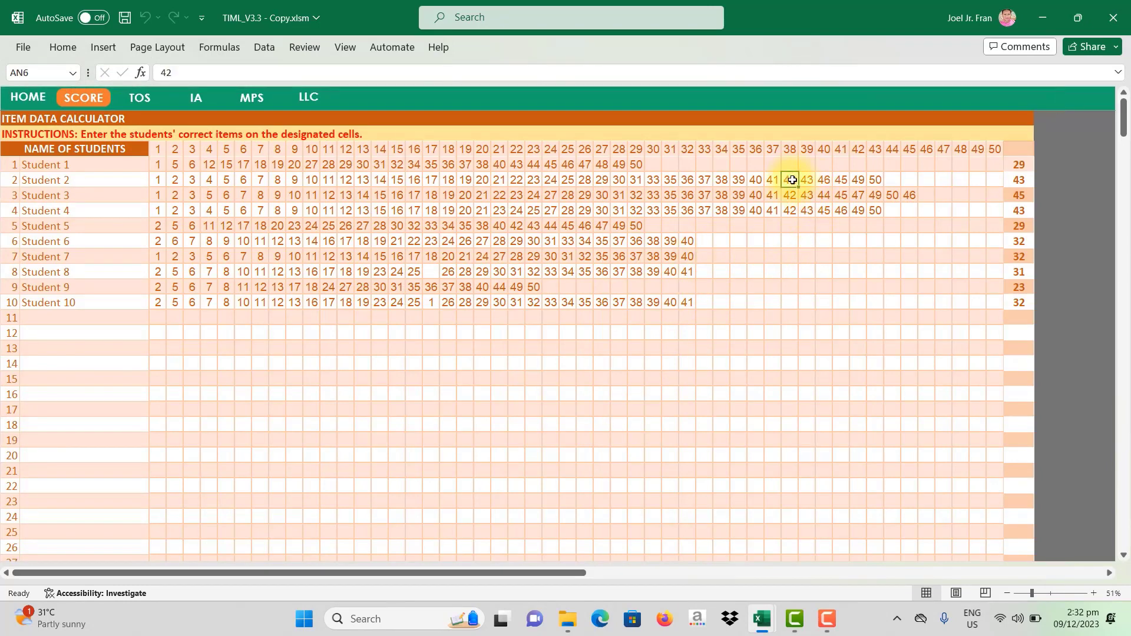
drag(790, 180, 895, 213)
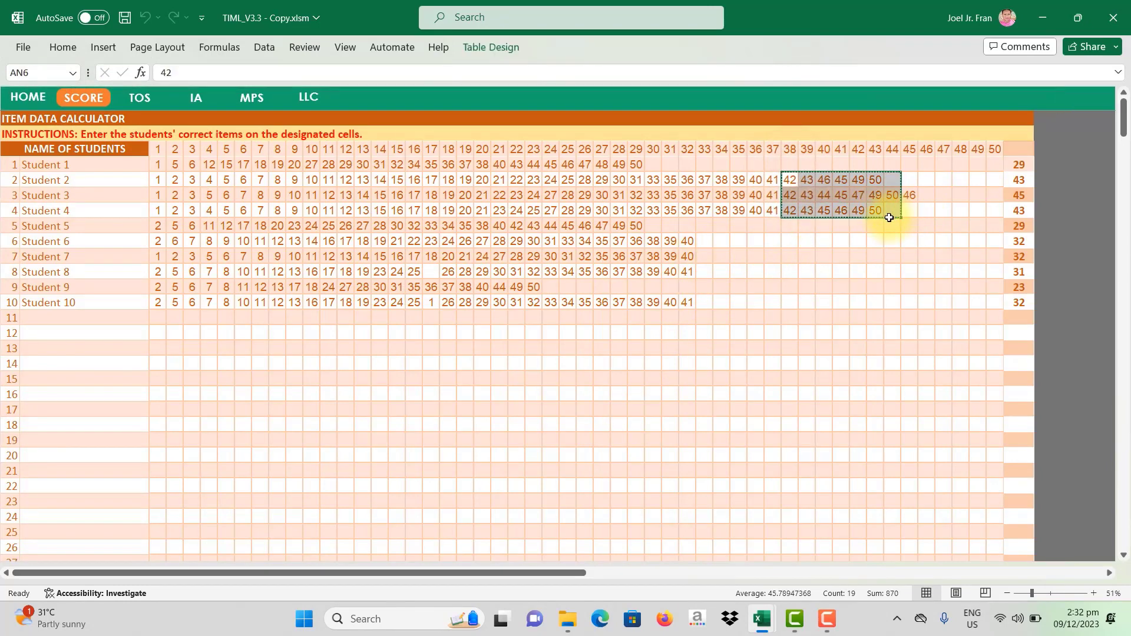
key(ctrl+c)
click(704, 241)
key(ctrl+alt+v)
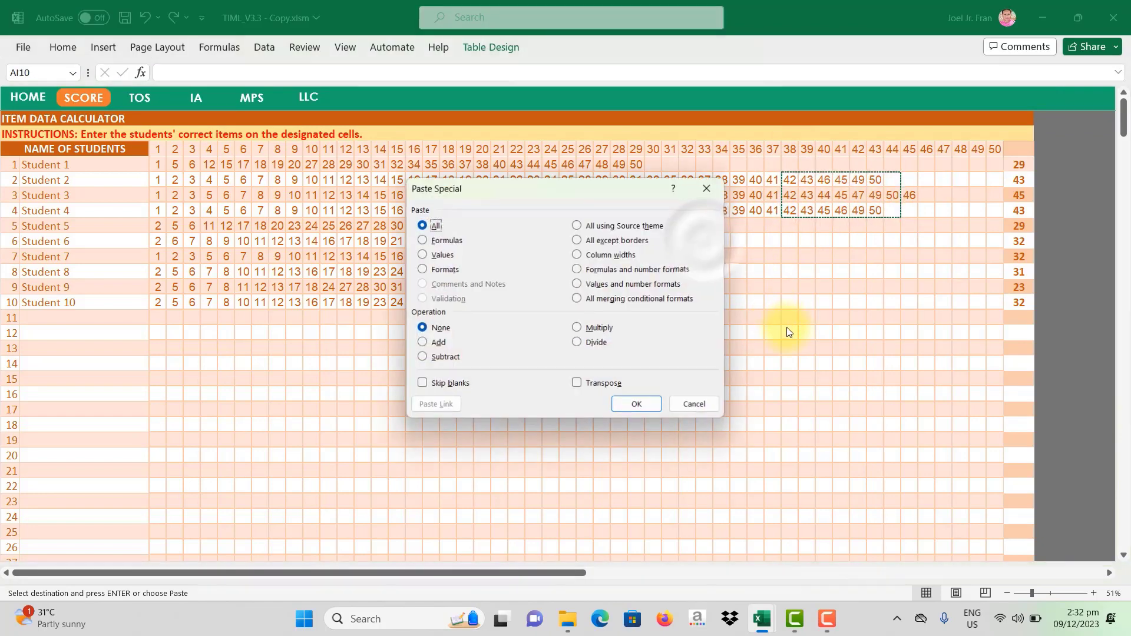
key(v)
key(Return)
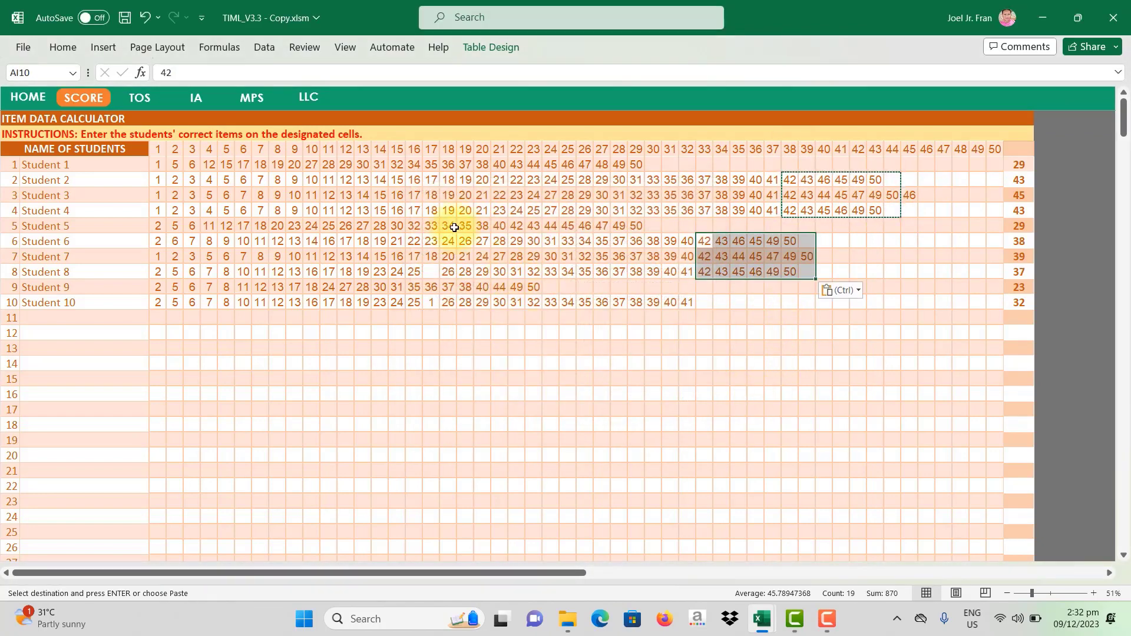
Check the typhoon-path competency's recalculated interpretation on the IA sheet, and examine the competency list area of the LLC report.
click(197, 98)
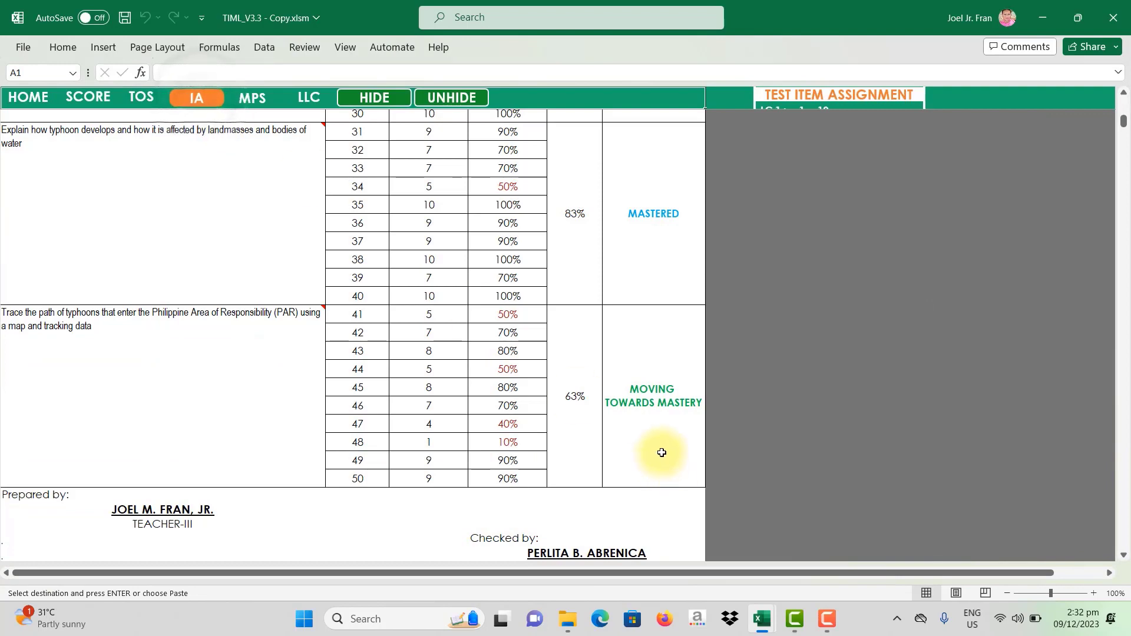
click(656, 431)
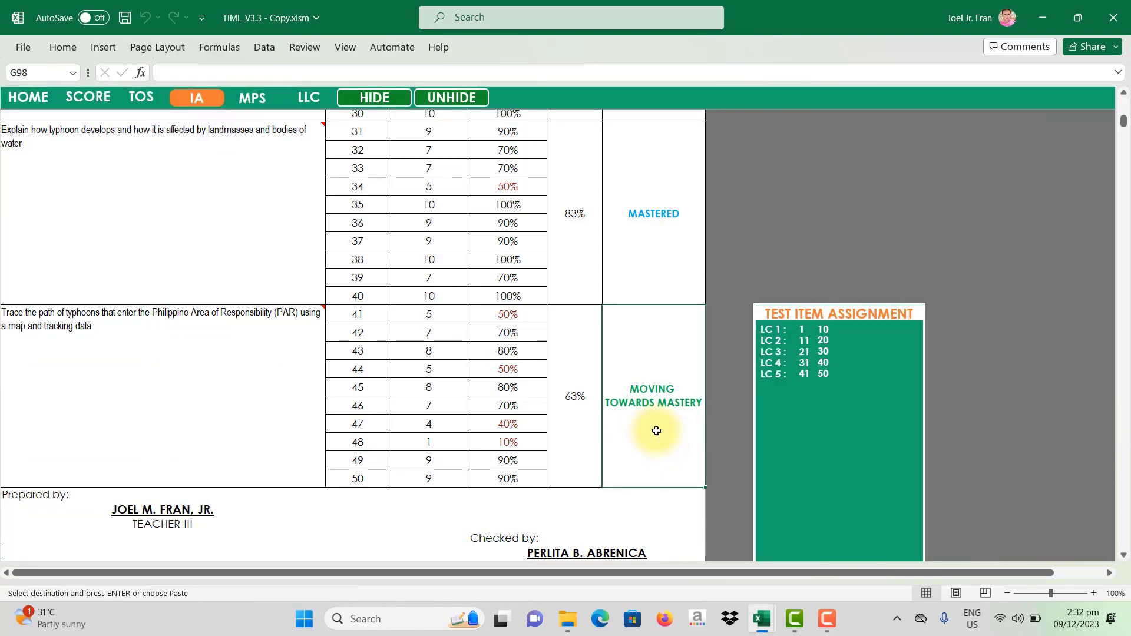
click(312, 99)
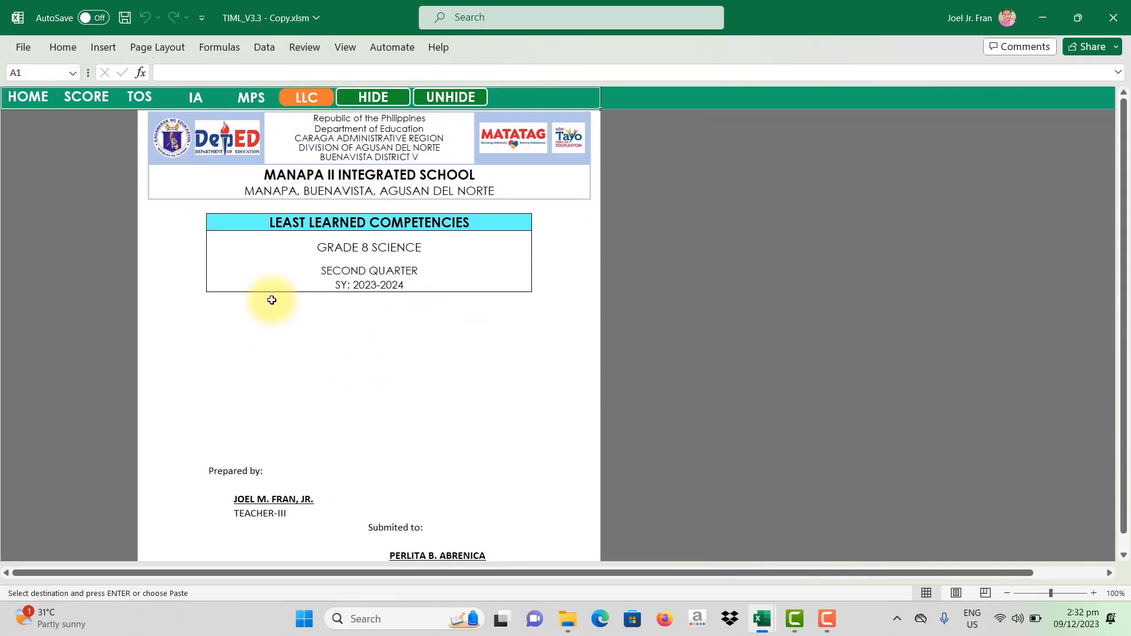
drag(233, 313, 525, 467)
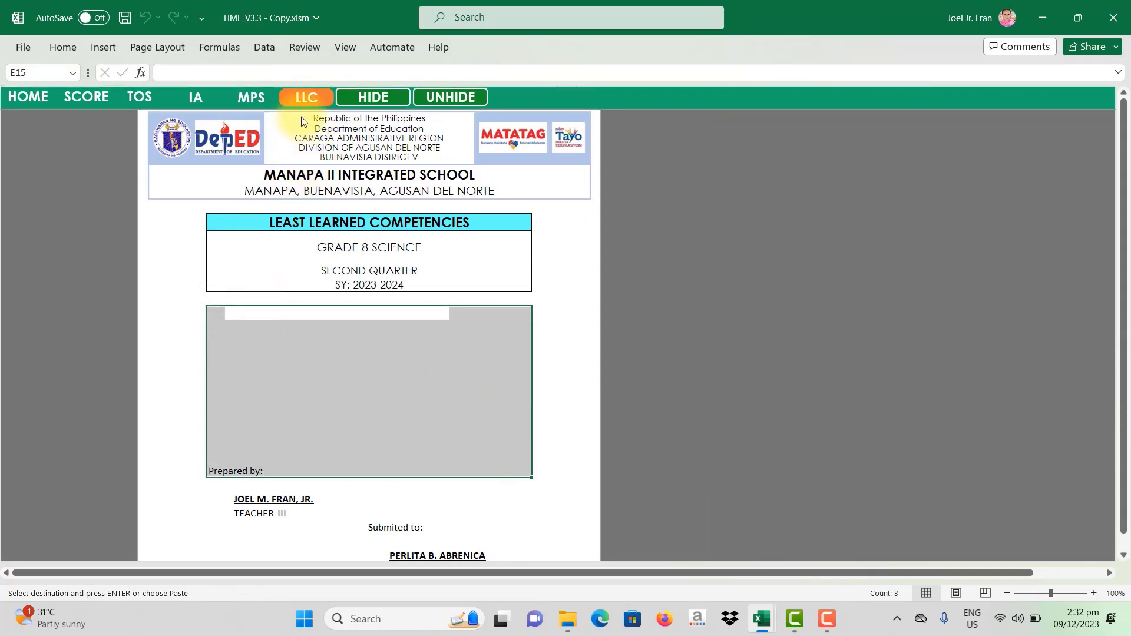
drag(217, 313, 474, 445)
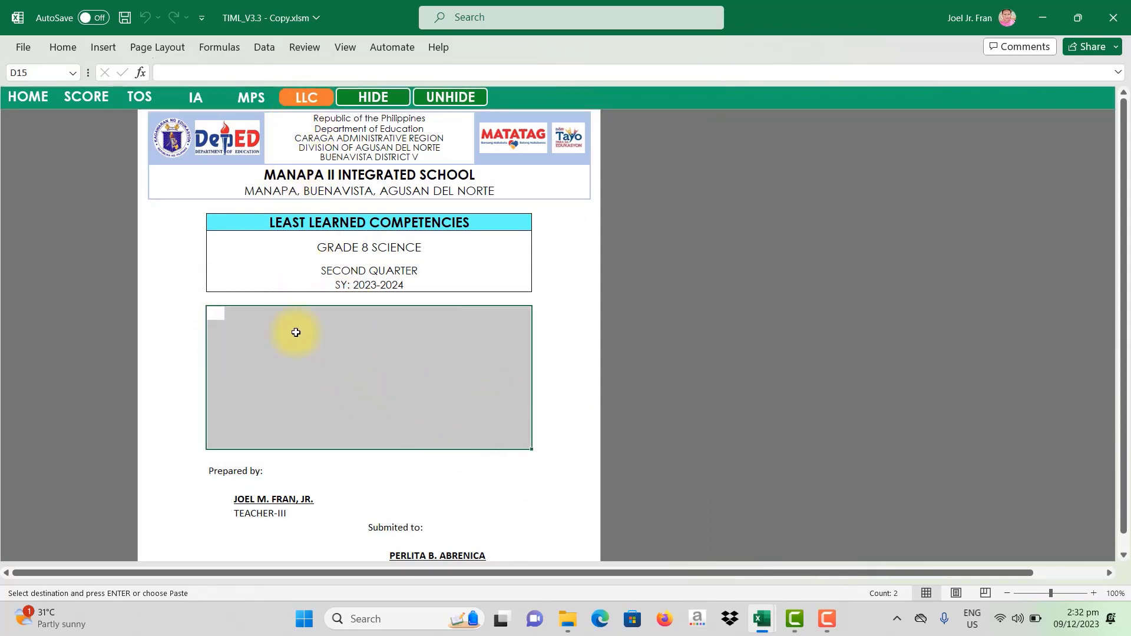
Return to the IA sheet and review the averages and interpretations from the last competency up to the first.
click(197, 97)
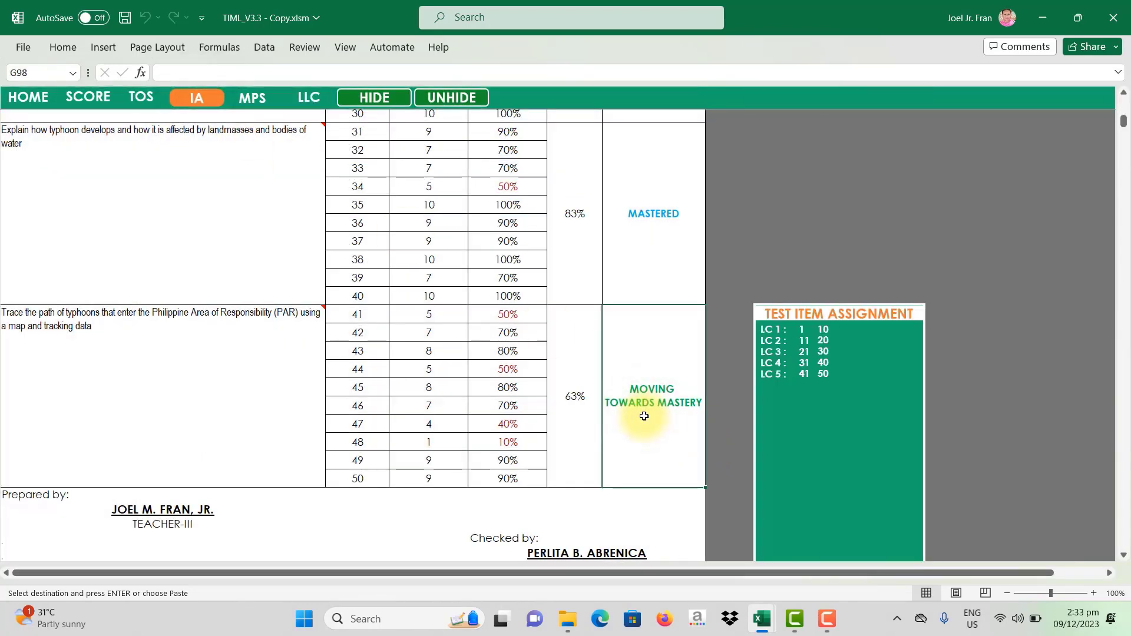
scroll(644, 416, up, 10)
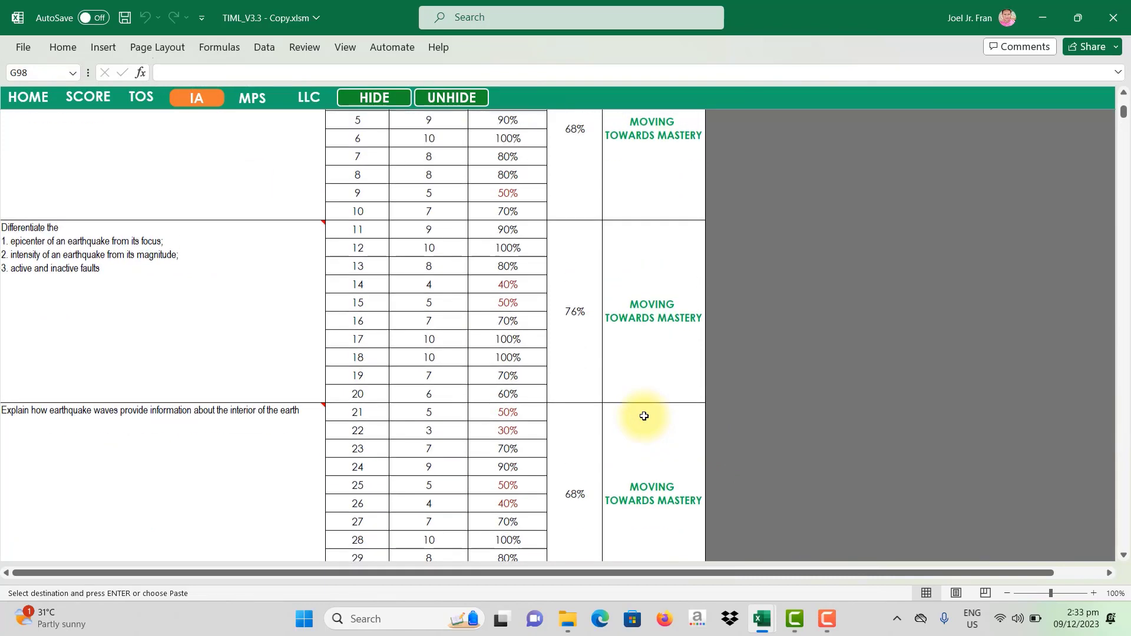
scroll(566, 386, up, 3)
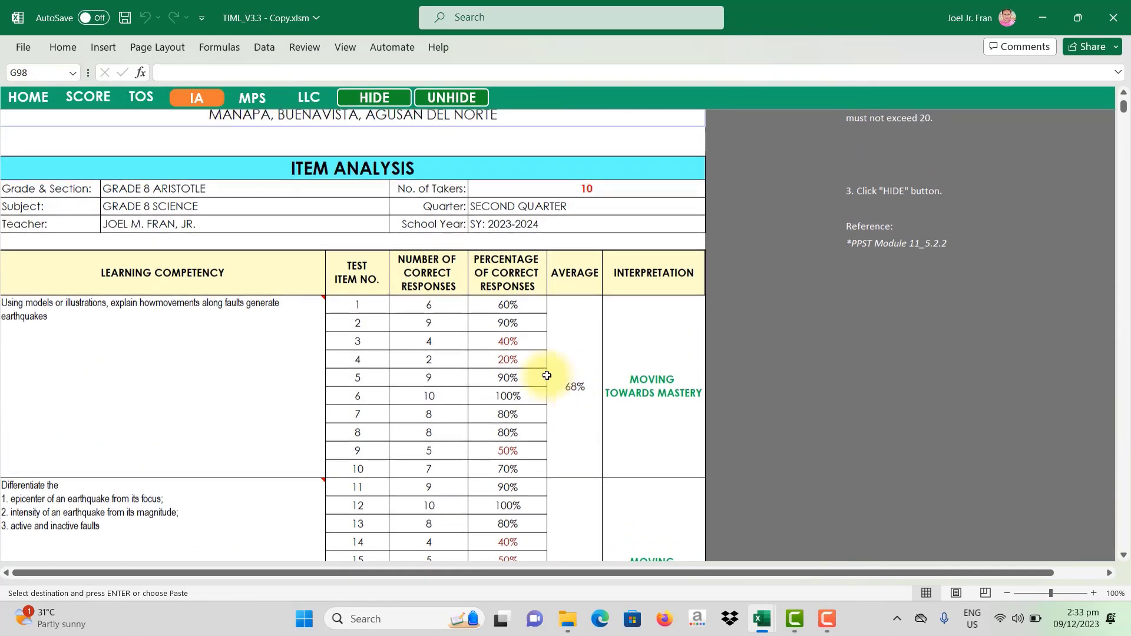
Open the MPS sheet and examine the student names and scores in the Mean Percentage Score table.
click(253, 101)
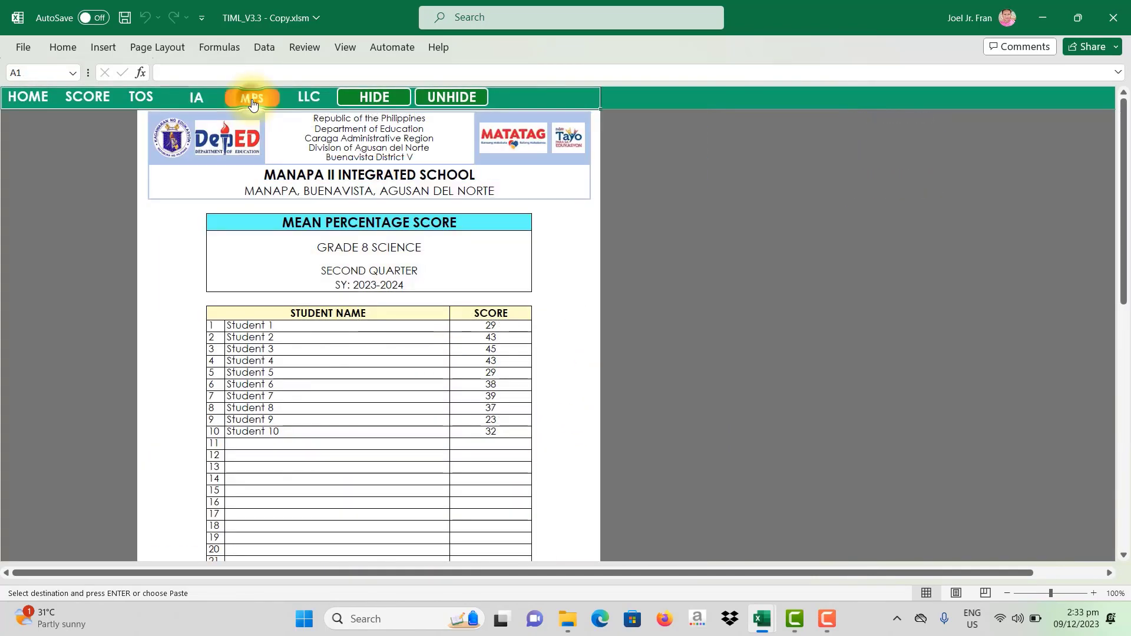
scroll(487, 334, down, 3)
scroll(419, 317, up, 3)
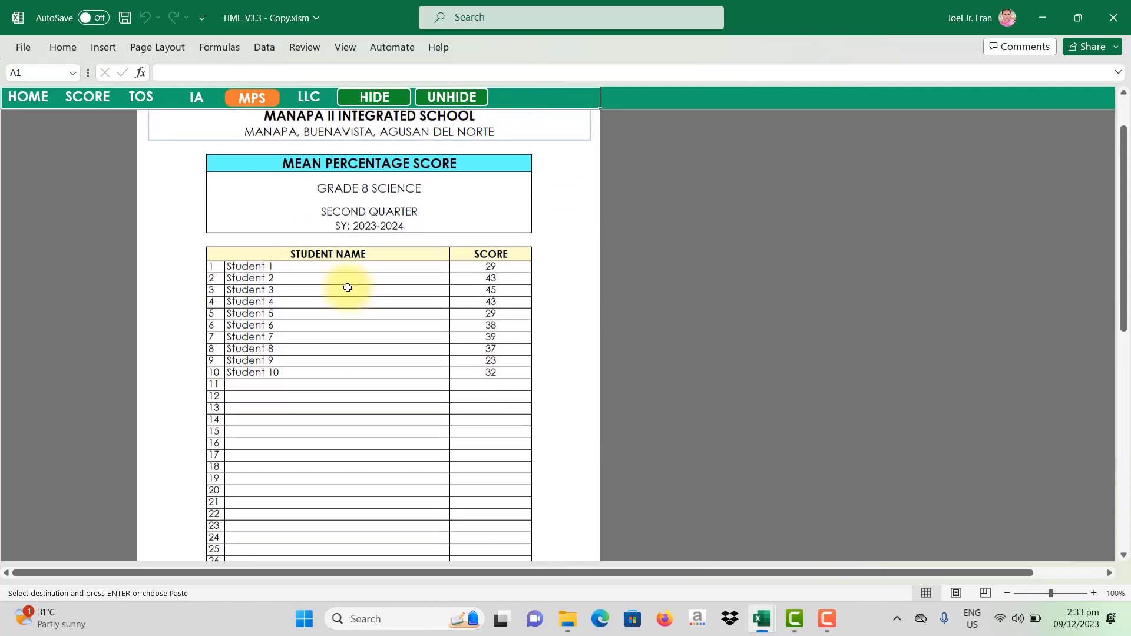
drag(262, 323, 277, 435)
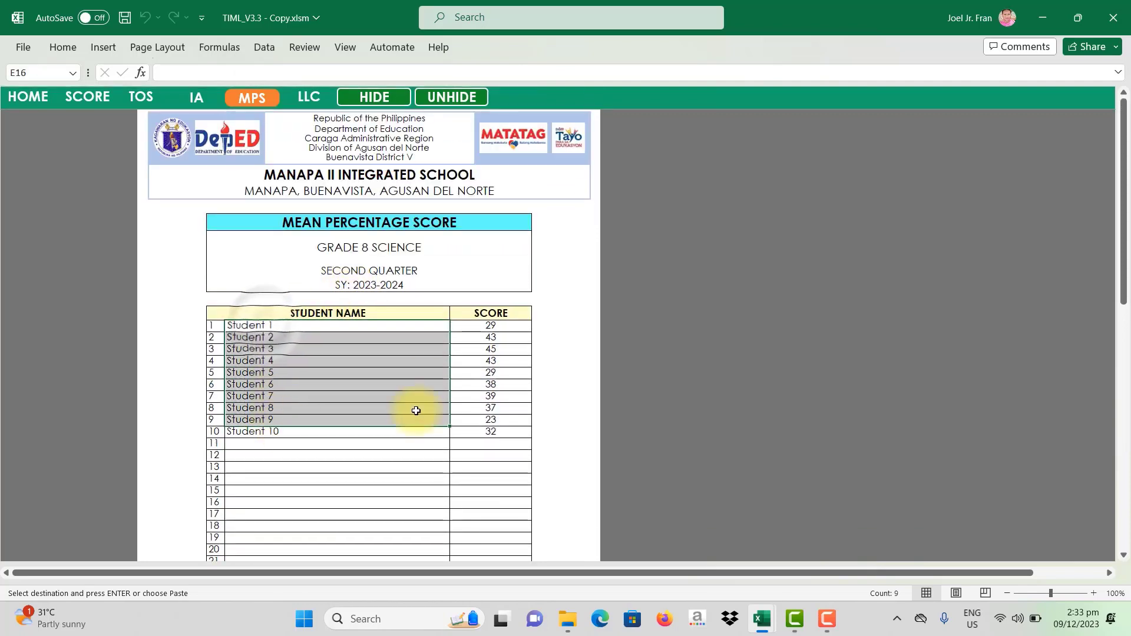
click(497, 328)
key(ctrl+shift+Down)
scroll(529, 357, down, 7)
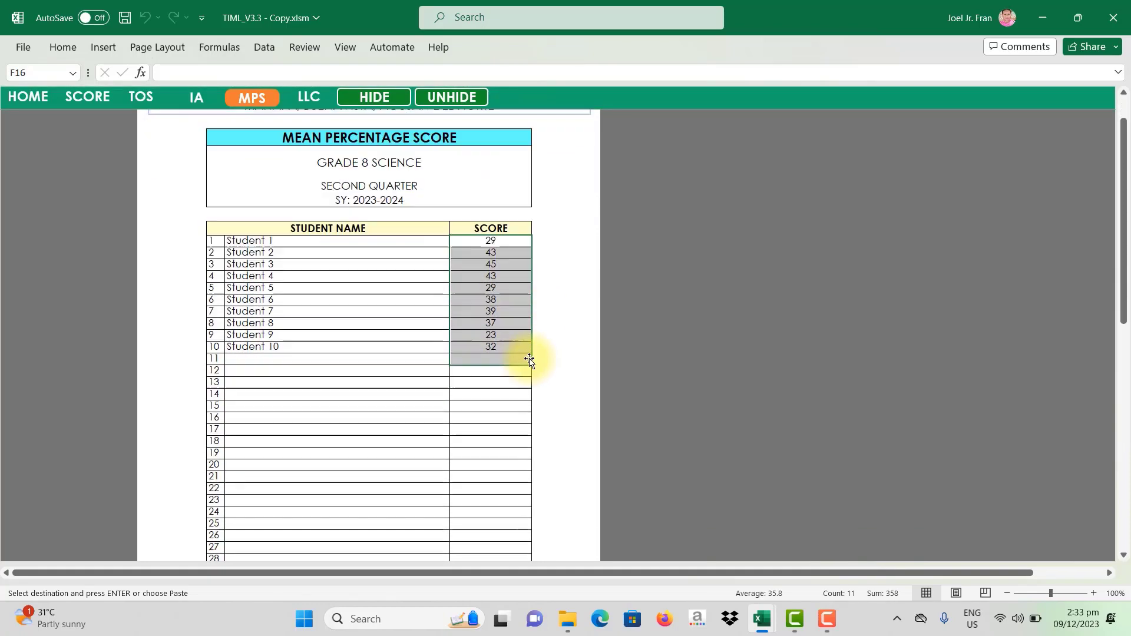
scroll(528, 355, up, 7)
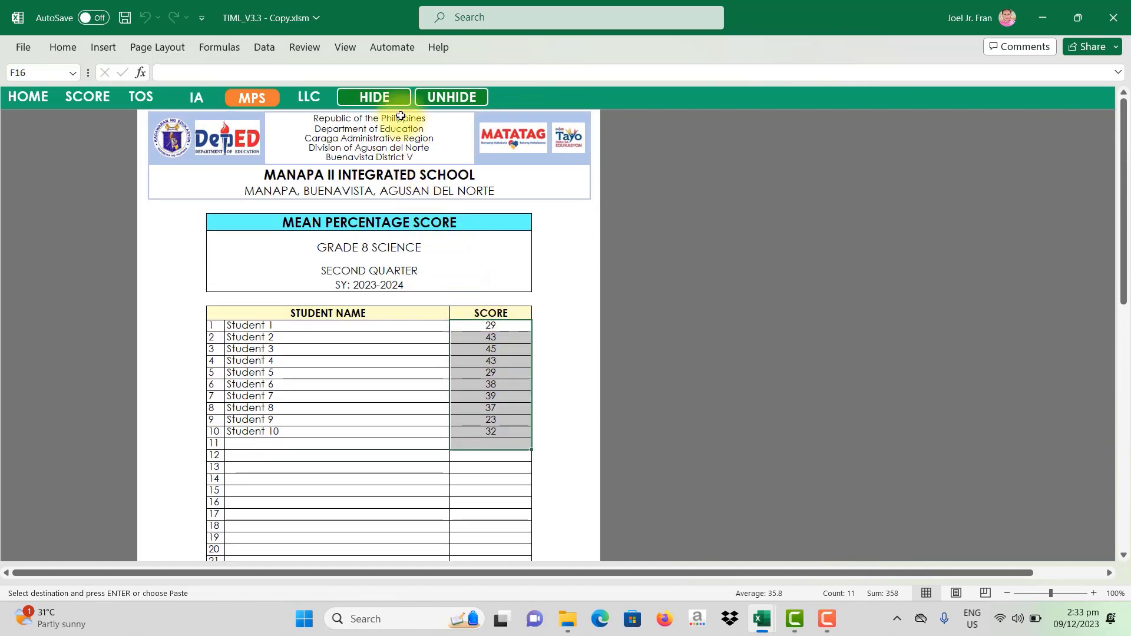
Hide the blank student rows in the MPS report and check the condensed table with its summary rows.
click(374, 97)
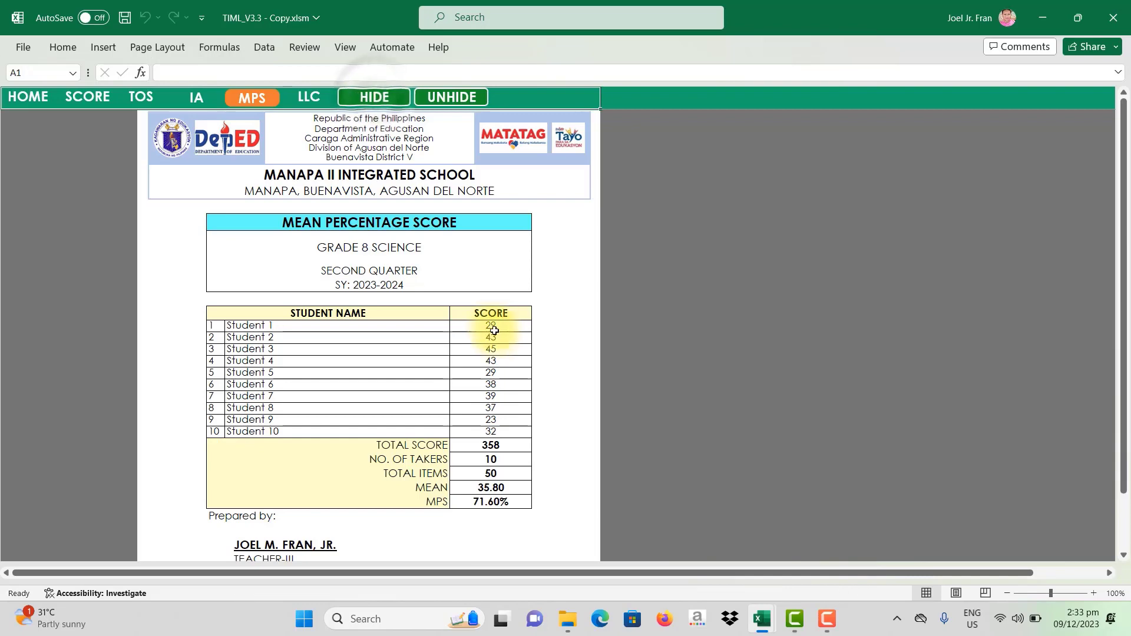
scroll(507, 377, down, 1)
drag(236, 273, 513, 463)
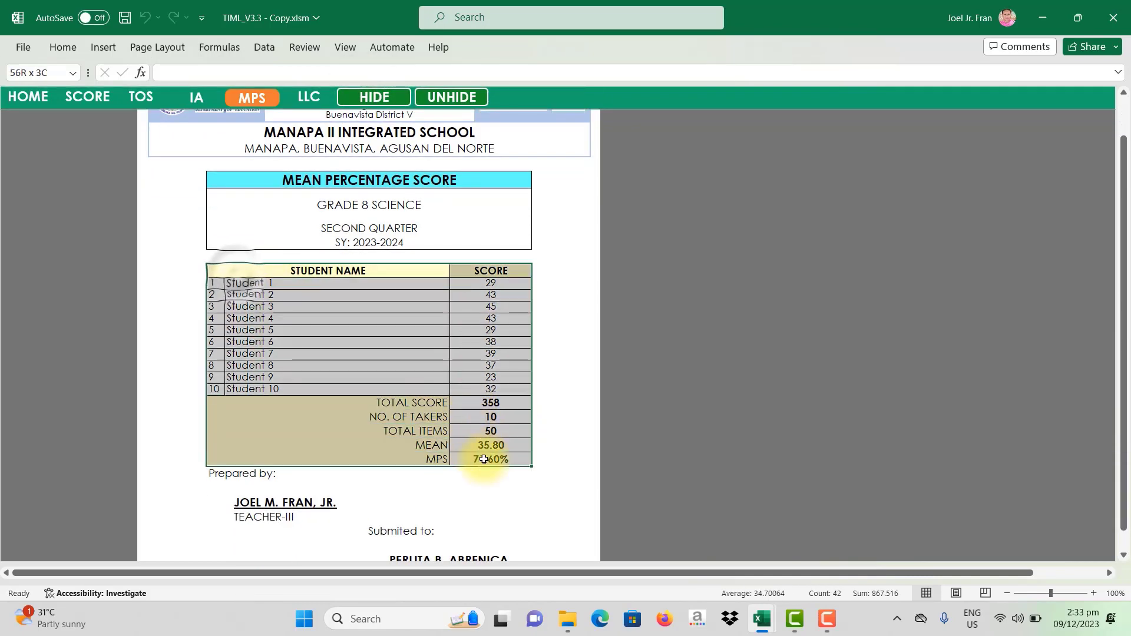
click(582, 366)
scroll(562, 368, up, 1)
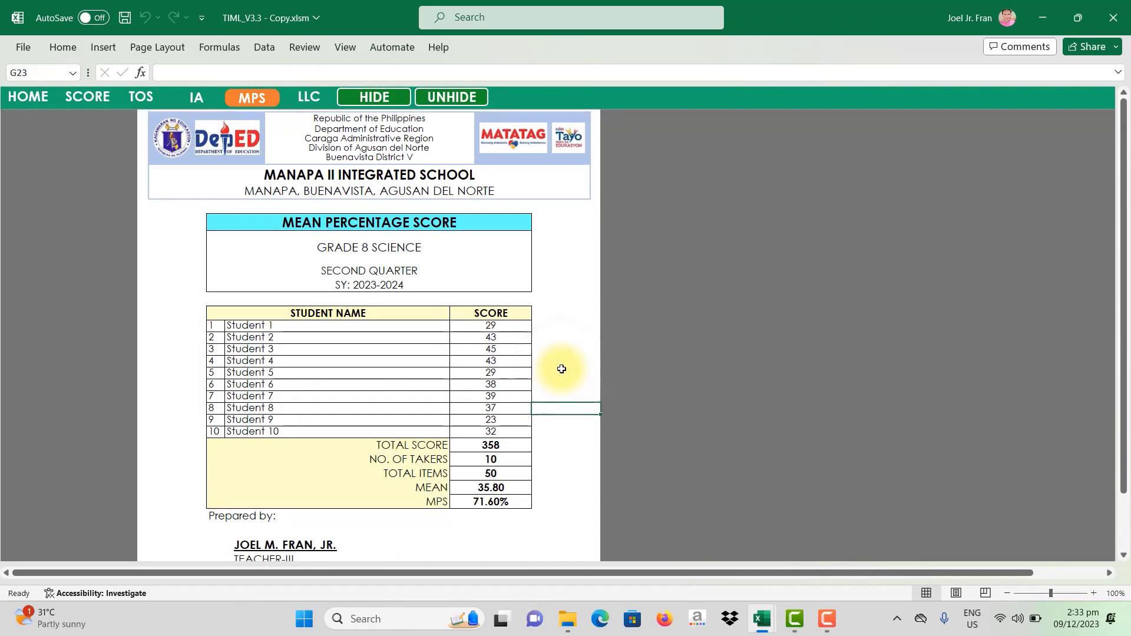
Preview the Mean Percentage Score report for printing, check its page layout, and return to the MPS sheet.
scroll(561, 369, down, 2)
key(ctrl+p)
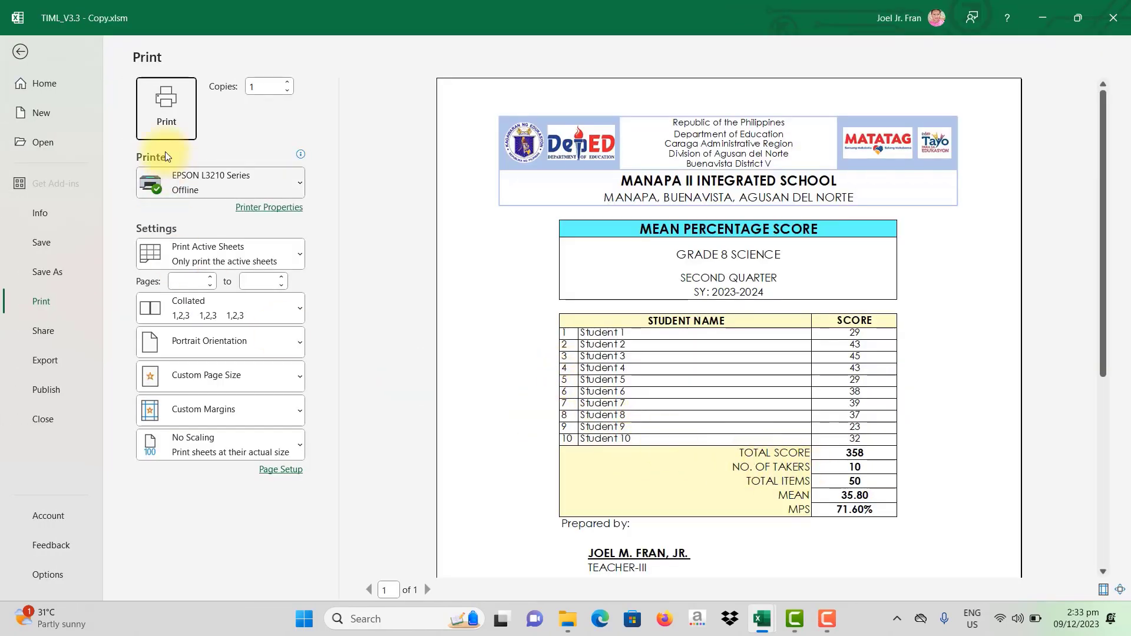
click(42, 64)
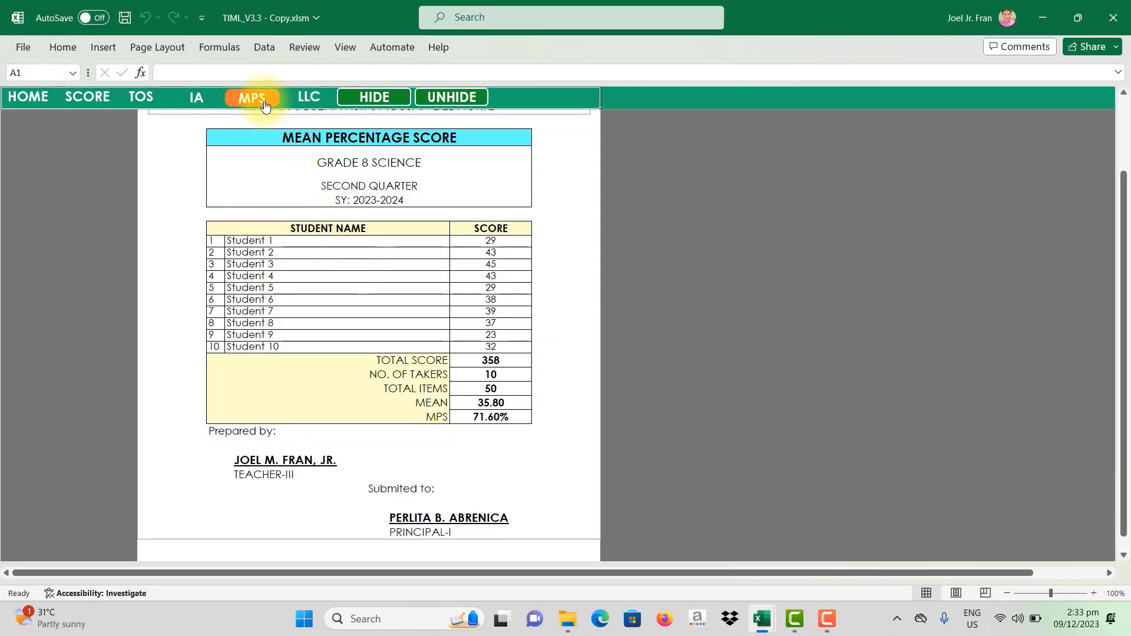
Open the LLC sheet and unhide the Least Learned Competencies report's hidden rows.
click(303, 98)
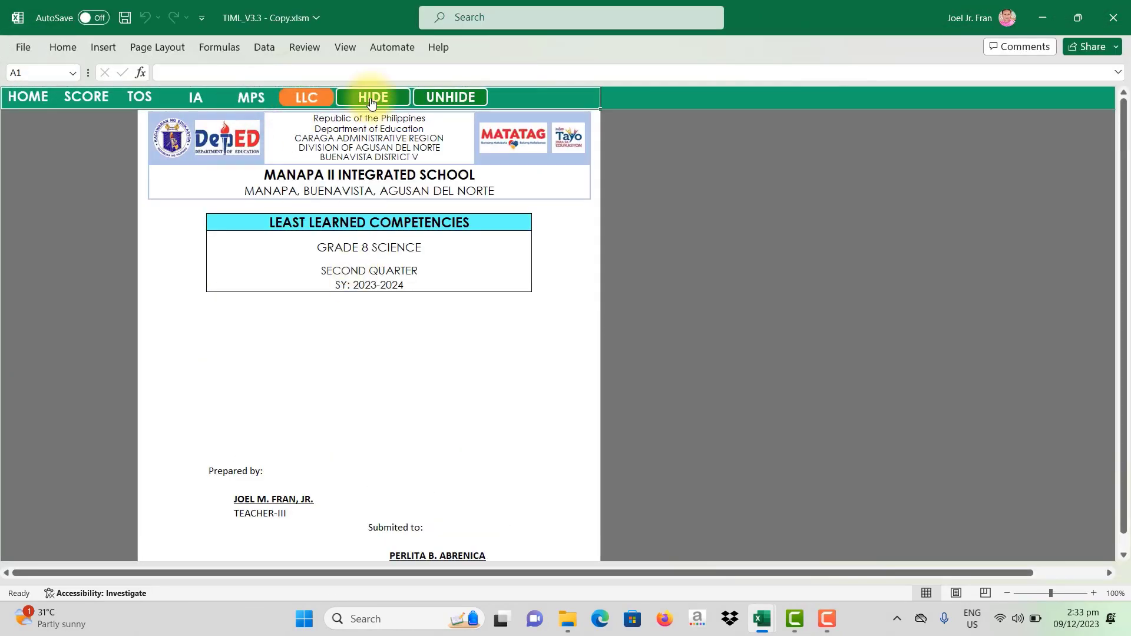
click(260, 99)
click(305, 98)
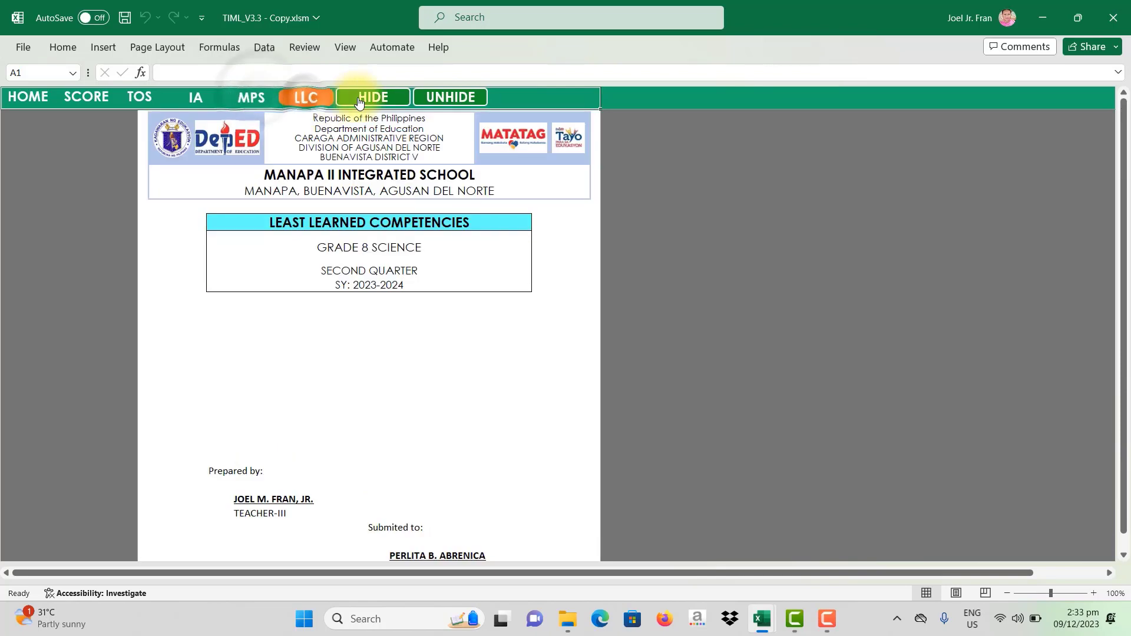
click(374, 99)
click(445, 102)
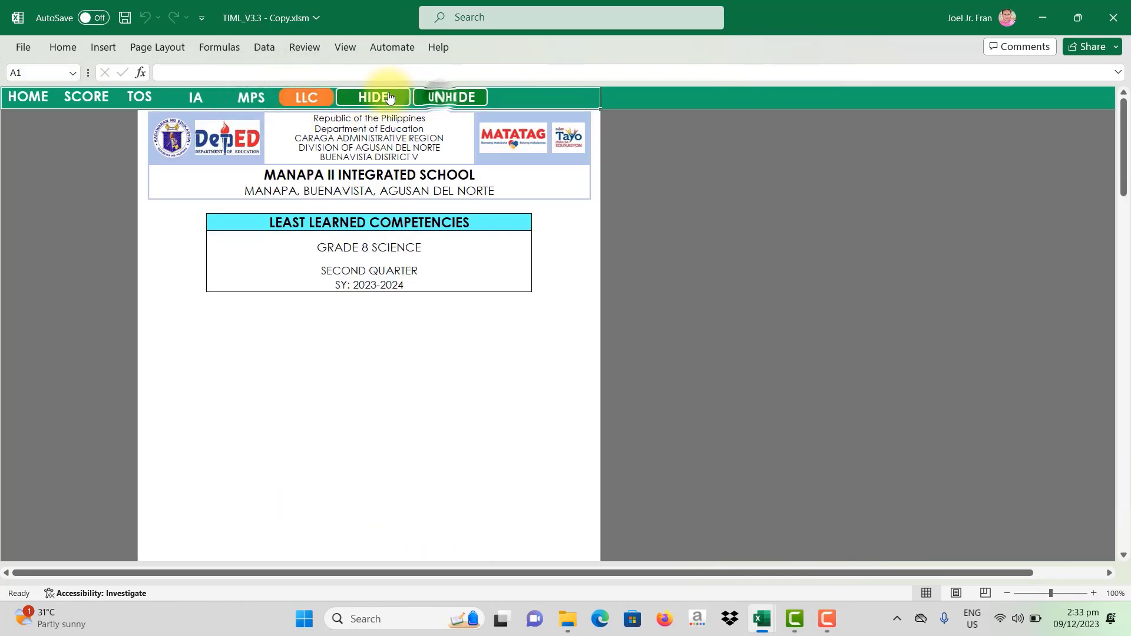
Go back to the IA sheet and review the averages and interpretations down to the last competency.
click(254, 99)
click(197, 97)
scroll(530, 313, down, 3)
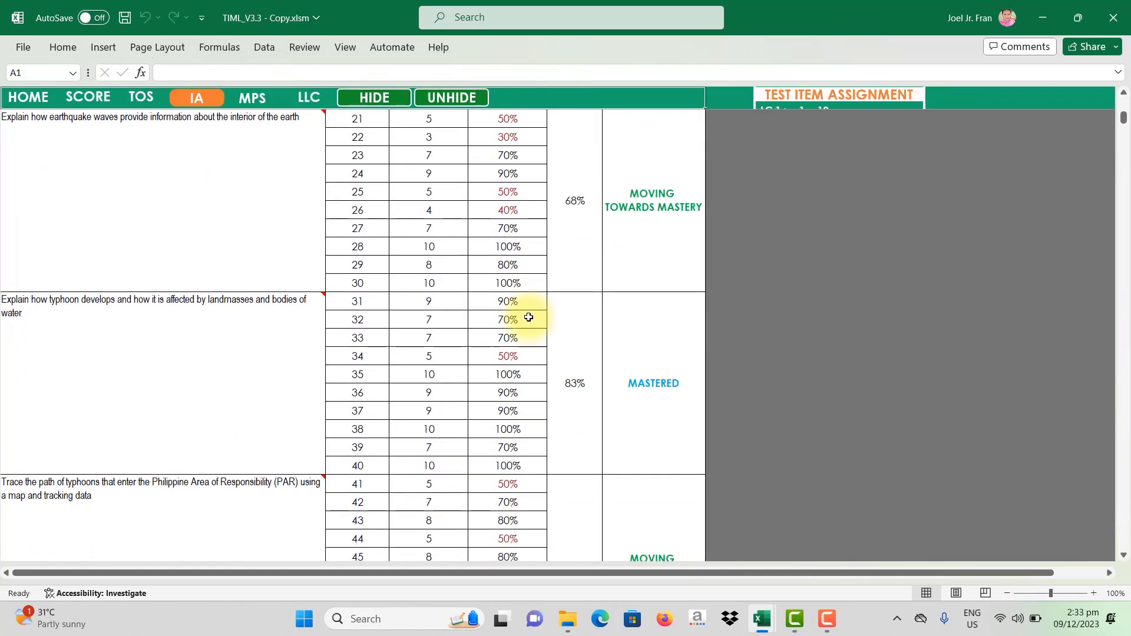
scroll(510, 327, down, 1)
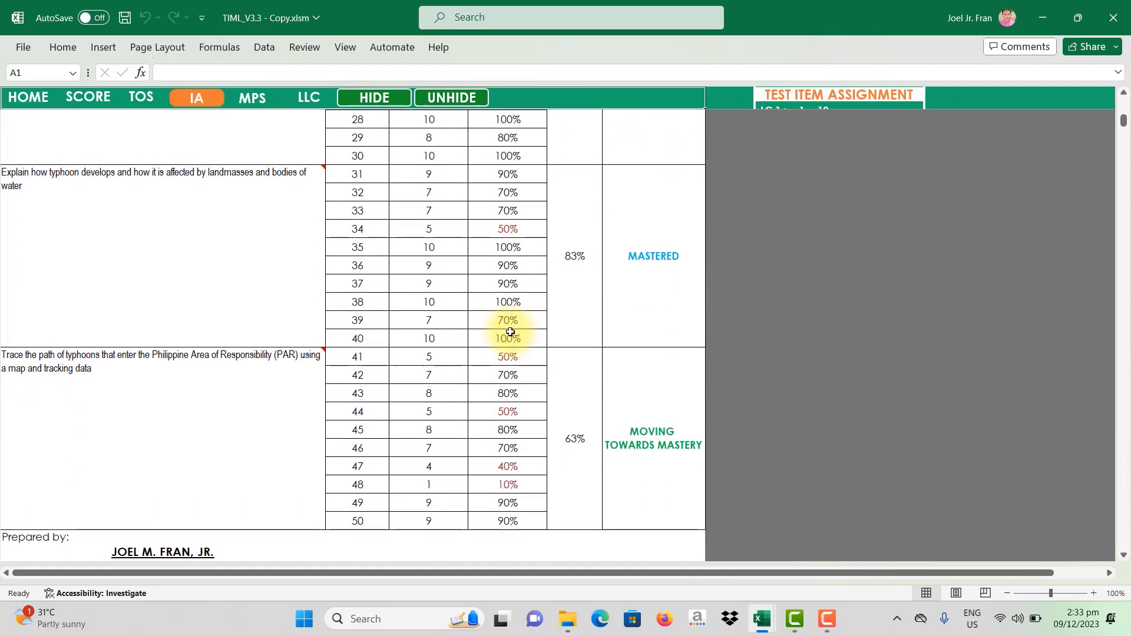